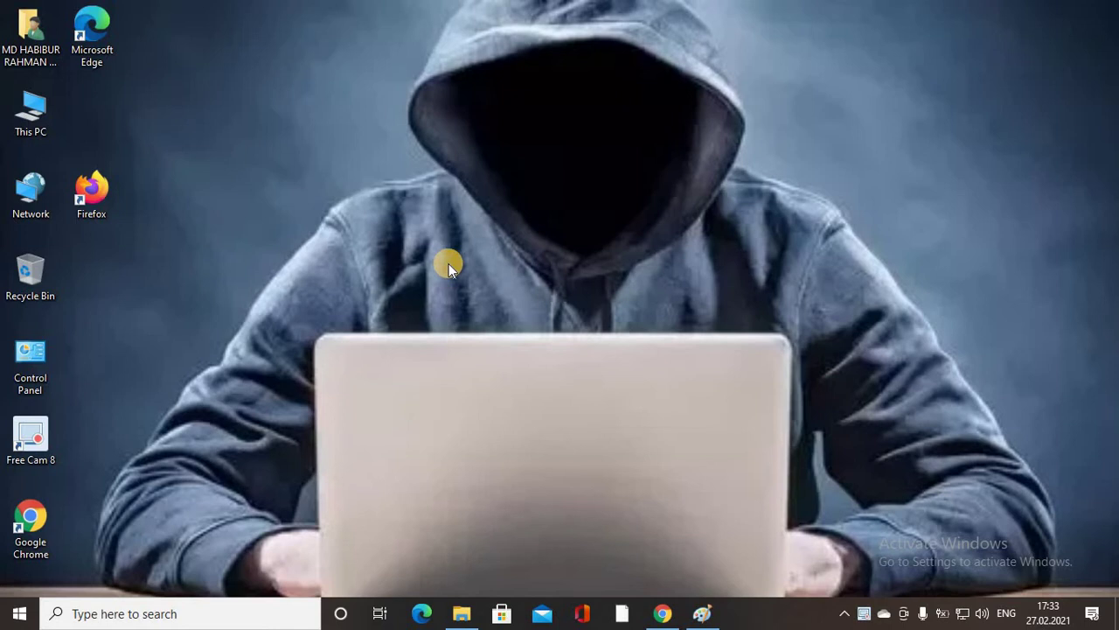
Bring Chrome forward and move past the WeTransfer and Google Drive tabs to the VMware download tab.
{"action": "left_click", "coordinate": [666, 613]}
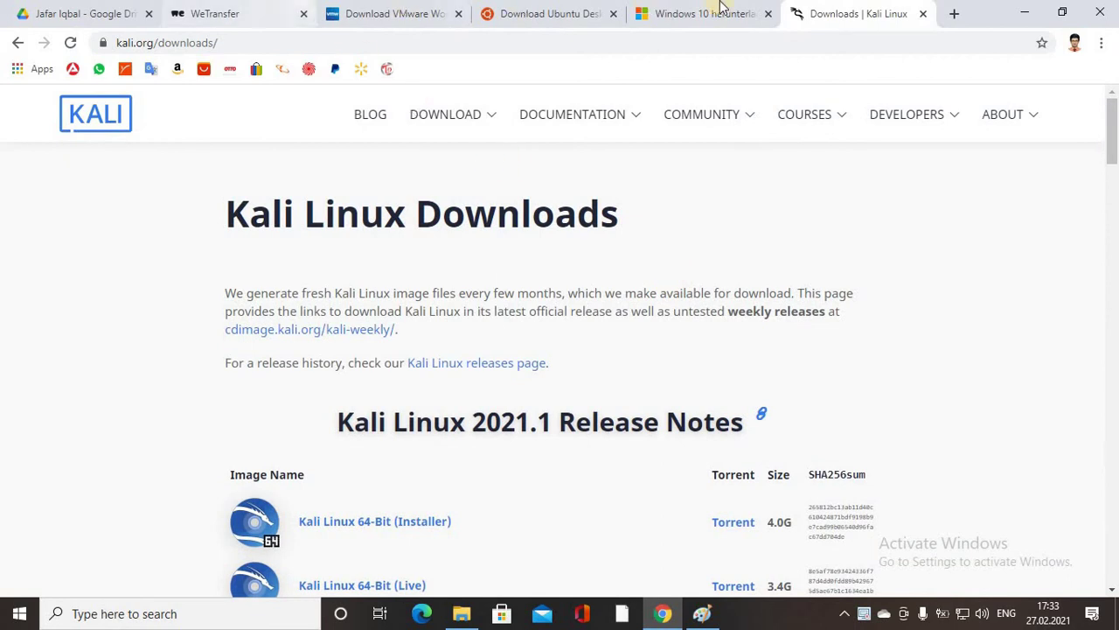
{"action": "left_click", "coordinate": [267, 11]}
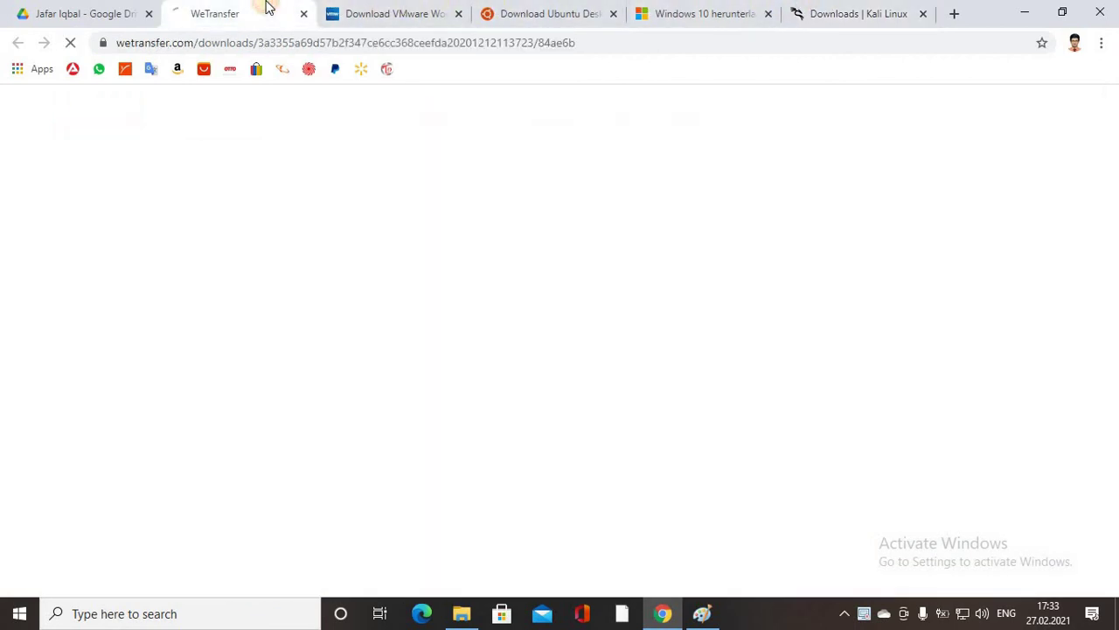
{"action": "left_click", "coordinate": [35, 11]}
{"action": "left_click", "coordinate": [367, 7]}
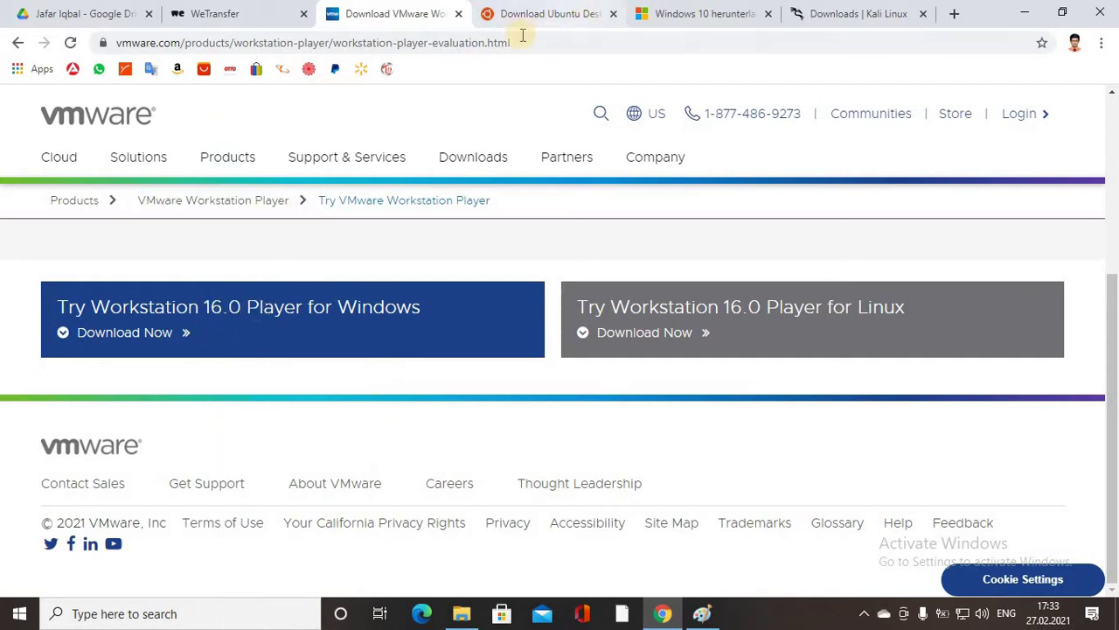
Look over the Workstation Player download page, highlighting the 16.0 version number.
{"action": "left_click", "coordinate": [560, 45]}
{"action": "left_click", "coordinate": [578, 47]}
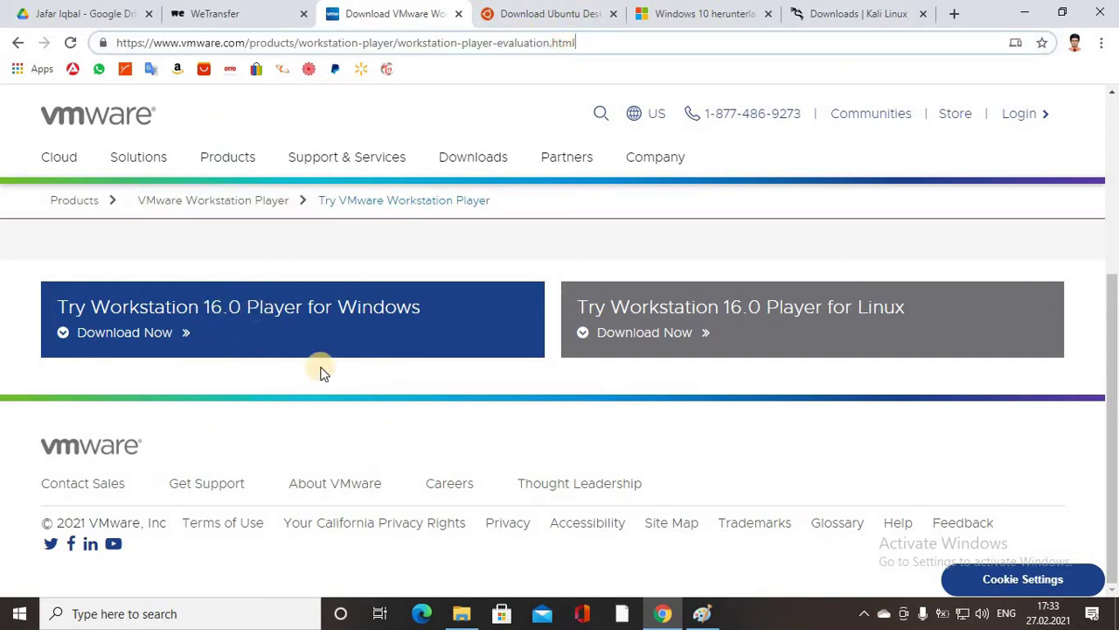
{"action": "scroll", "coordinate": [324, 350], "scroll_direction": "up", "scroll_amount": 5}
{"action": "scroll", "coordinate": [314, 332], "scroll_direction": "down", "scroll_amount": 5}
{"action": "scroll", "coordinate": [321, 337], "scroll_direction": "up", "scroll_amount": 2}
{"action": "scroll", "coordinate": [322, 341], "scroll_direction": "down", "scroll_amount": 3}
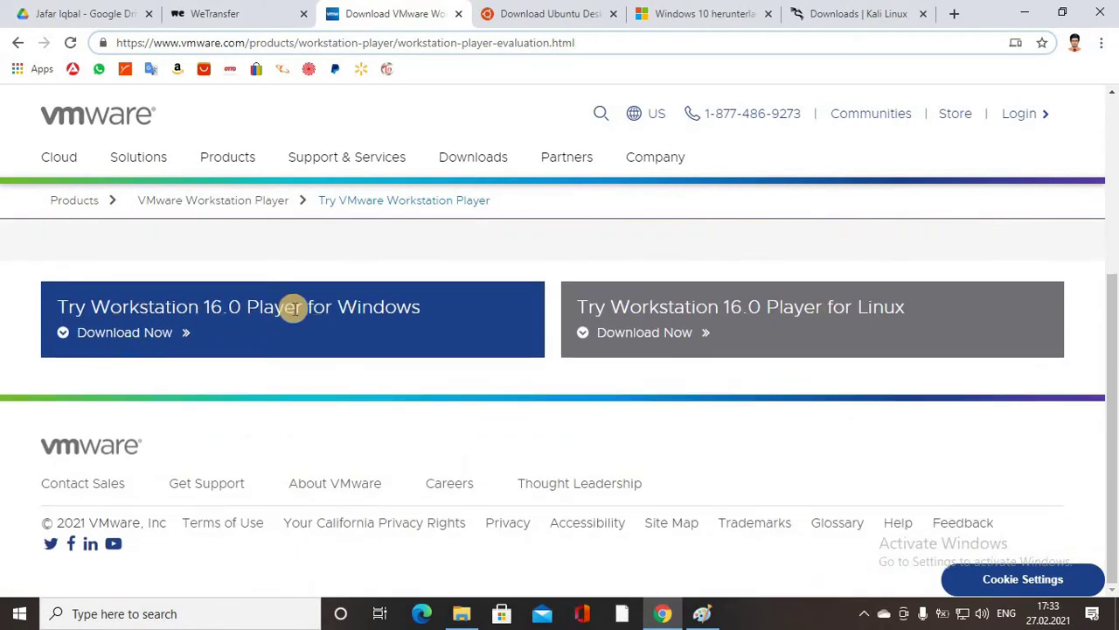
{"action": "double_click", "coordinate": [215, 305]}
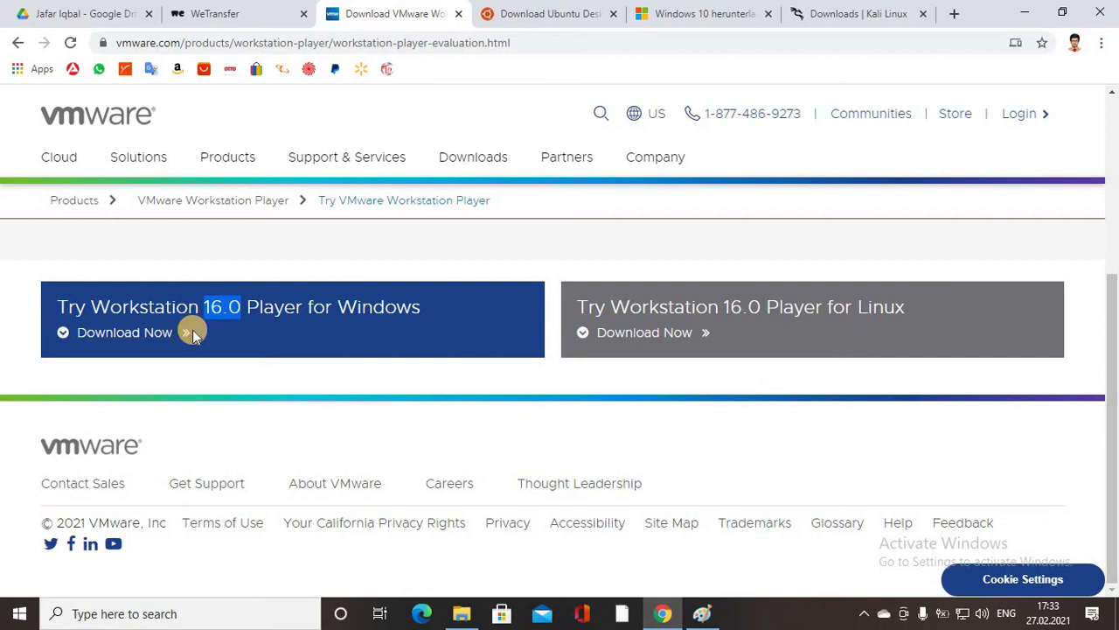
Start the Workstation 16.0 Player for Windows download, cancel it, and minimize Chrome.
{"action": "left_click", "coordinate": [109, 338]}
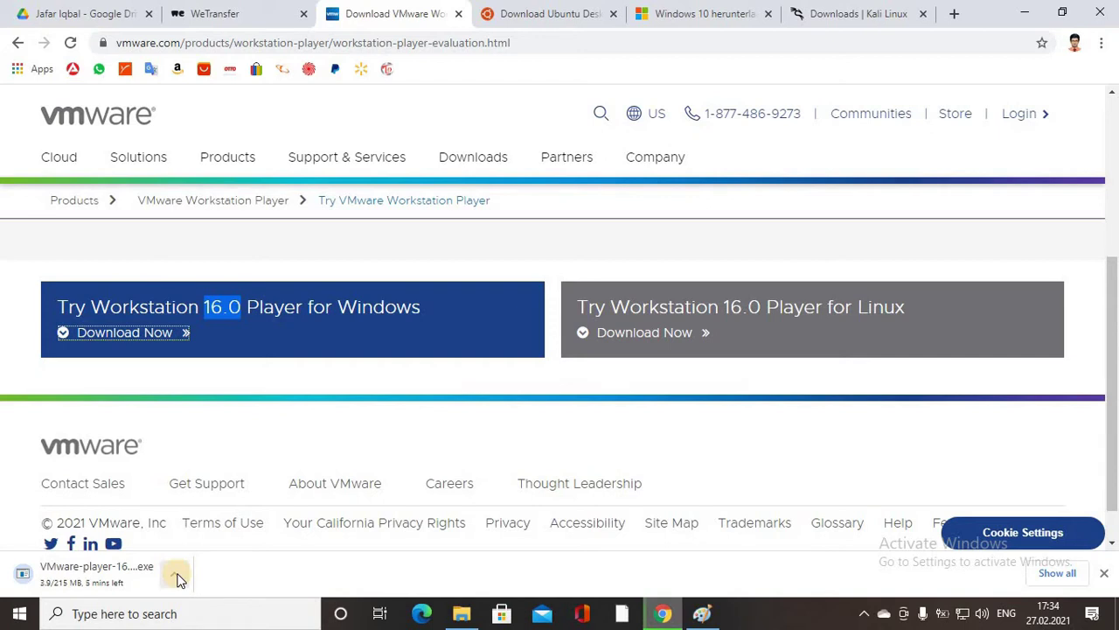
{"action": "left_click", "coordinate": [175, 574]}
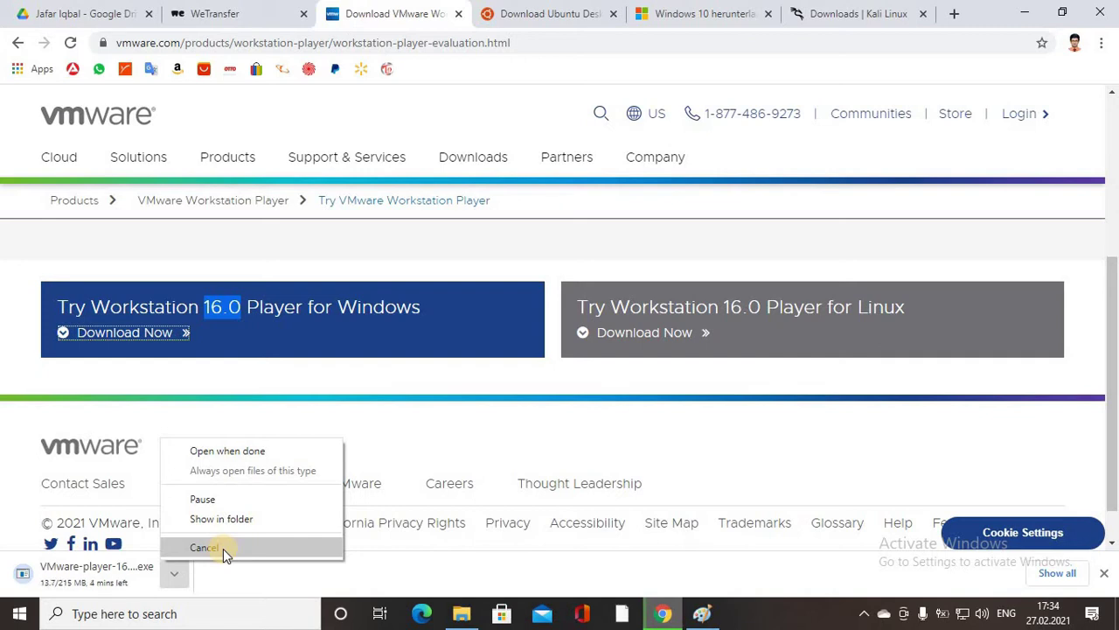
{"action": "left_click", "coordinate": [223, 548]}
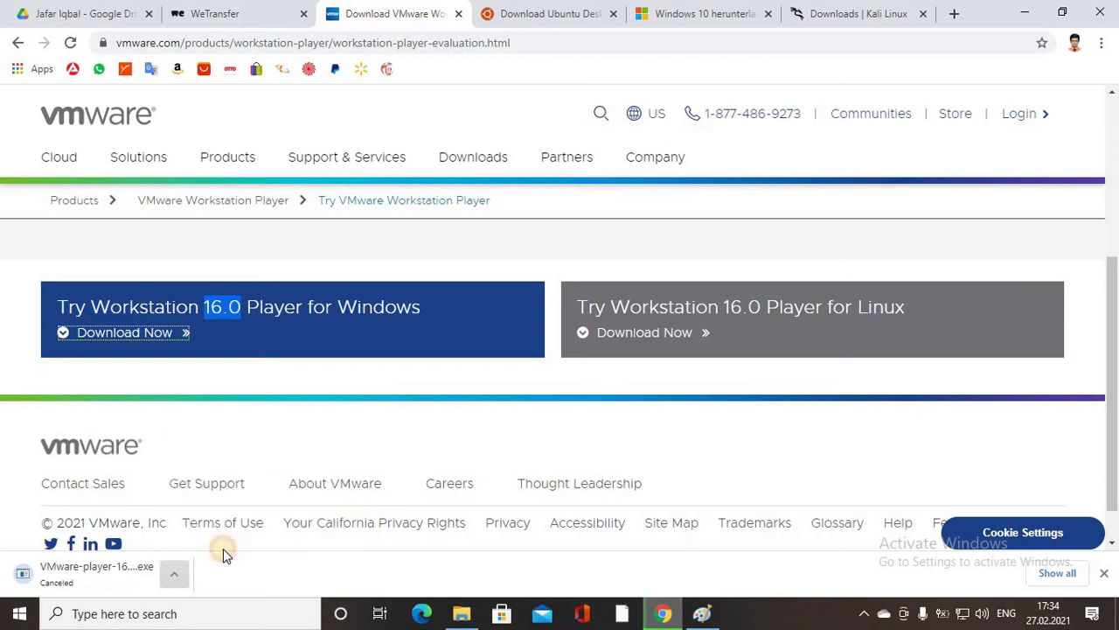
{"action": "left_click", "coordinate": [174, 573]}
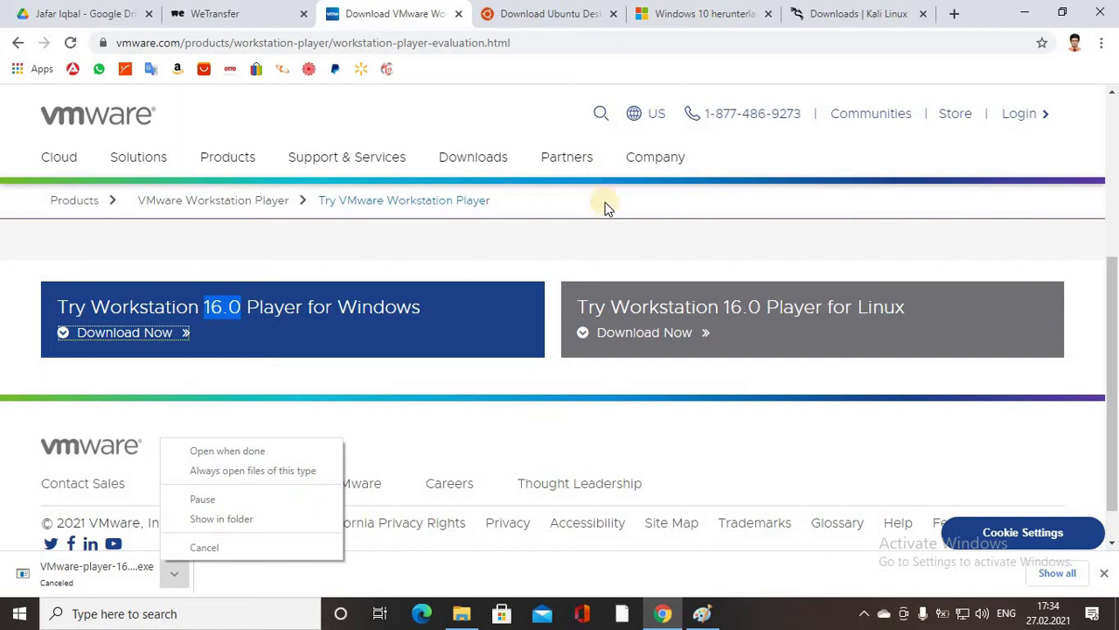
{"action": "left_click", "coordinate": [1033, 12]}
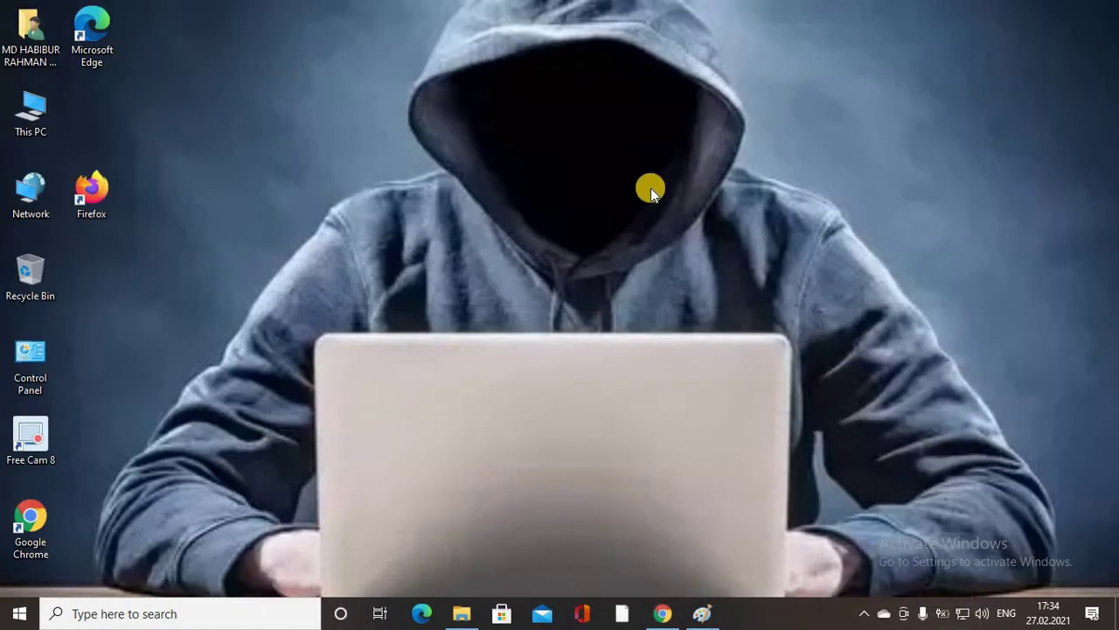
Go through This PC > D: > Tutorial Video > Network > VMware Tutorial and run VMware-player-16.1.0-17198959.exe.
{"action": "double_click", "coordinate": [30, 112]}
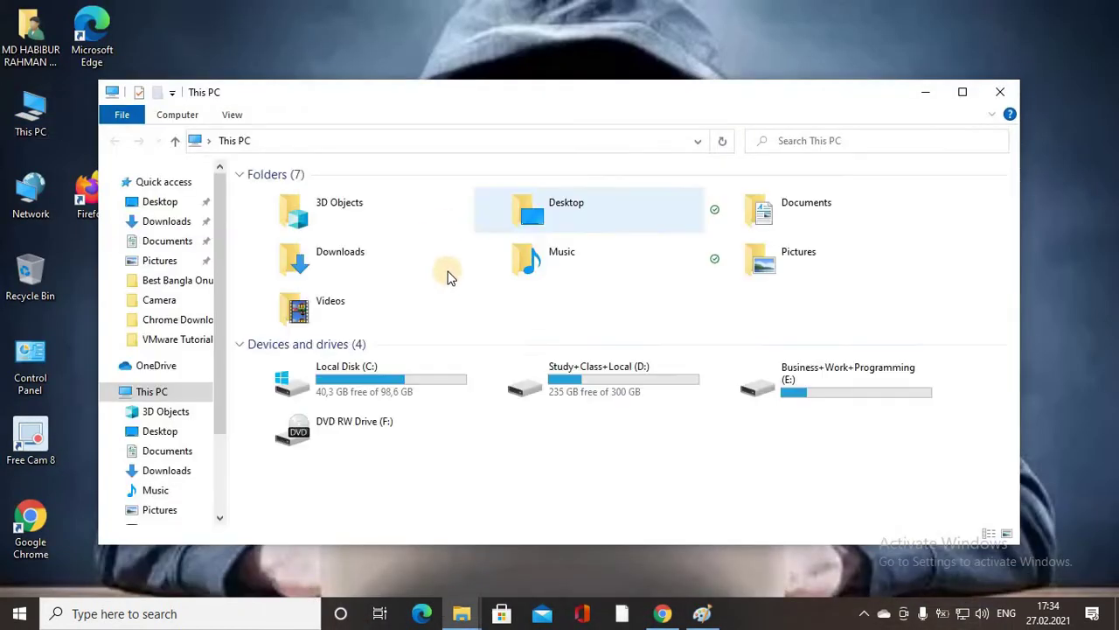
{"action": "double_click", "coordinate": [601, 390]}
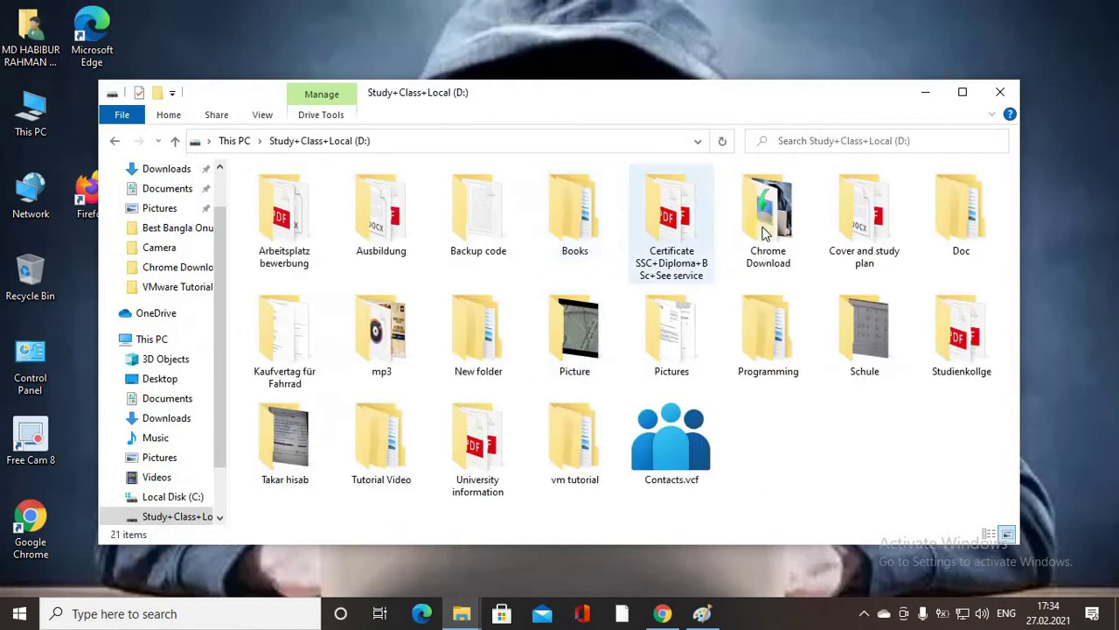
{"action": "double_click", "coordinate": [373, 440]}
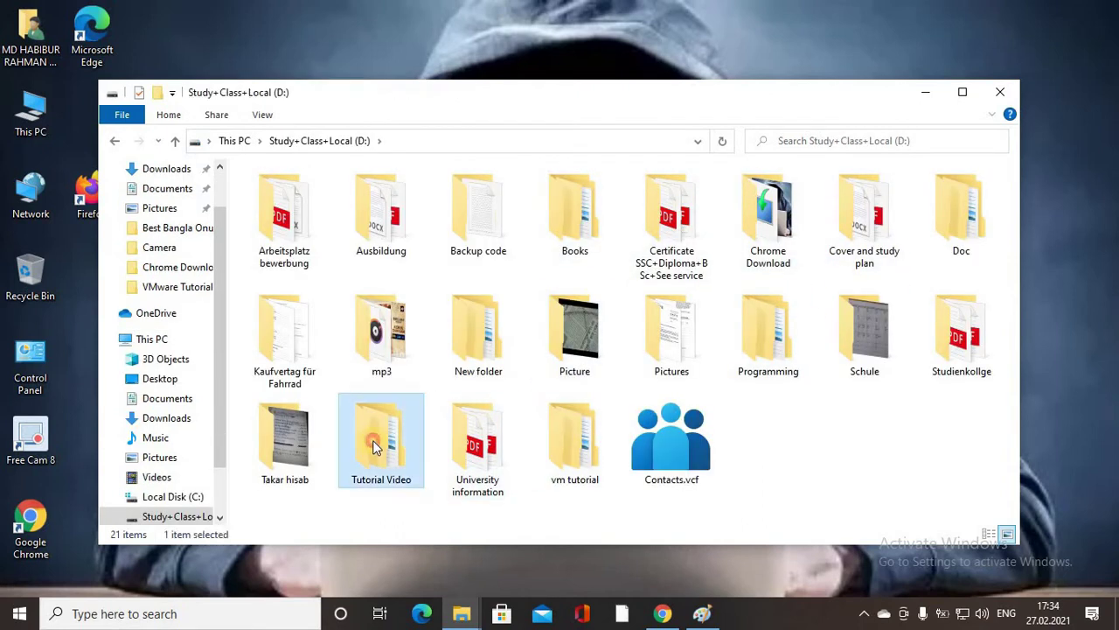
{"action": "double_click", "coordinate": [311, 227]}
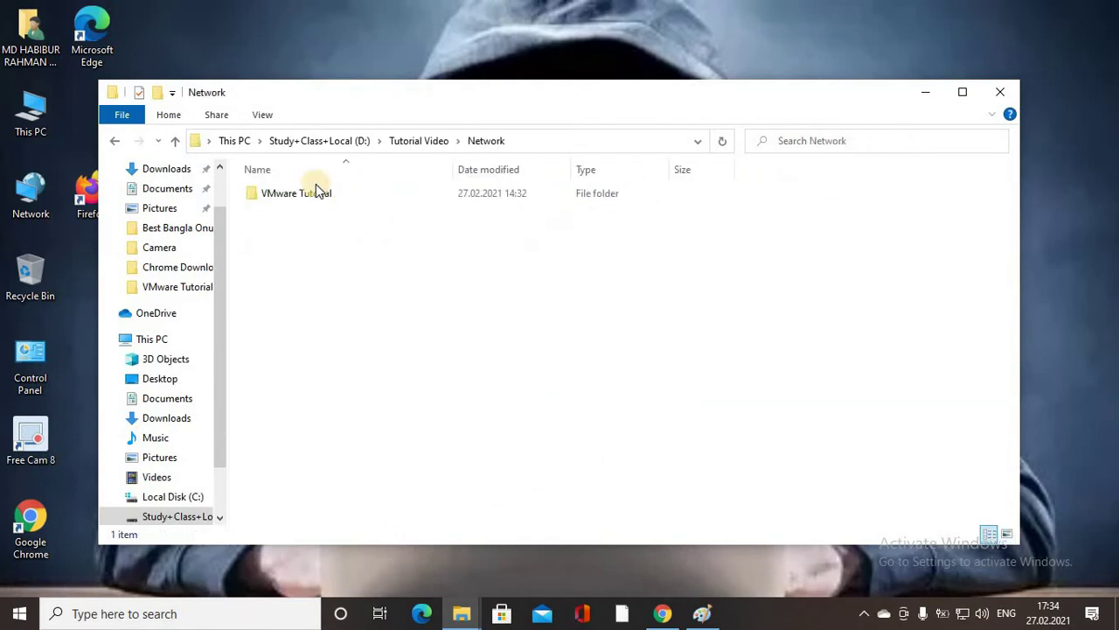
{"action": "double_click", "coordinate": [294, 196]}
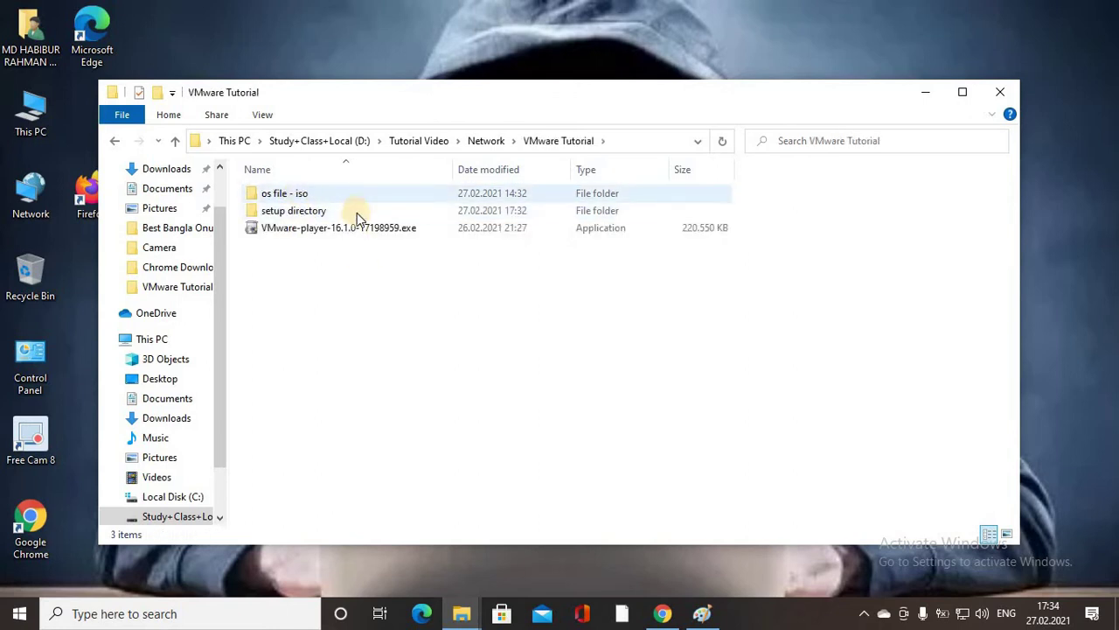
{"action": "left_click_drag", "start_coordinate": [374, 274], "coordinate": [346, 227]}
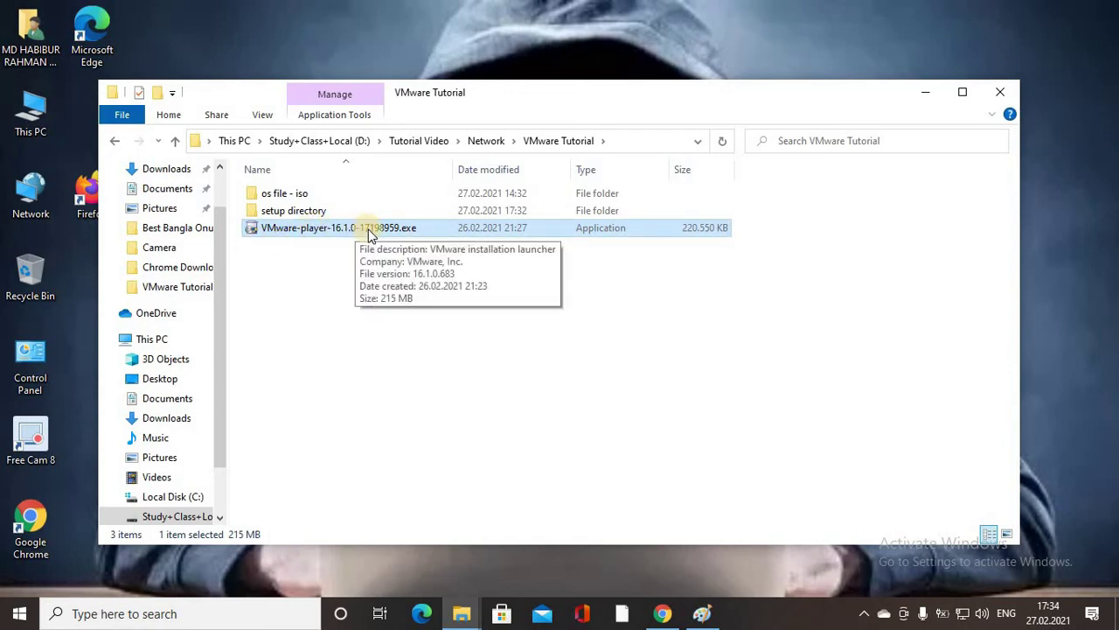
{"action": "left_click", "coordinate": [320, 249]}
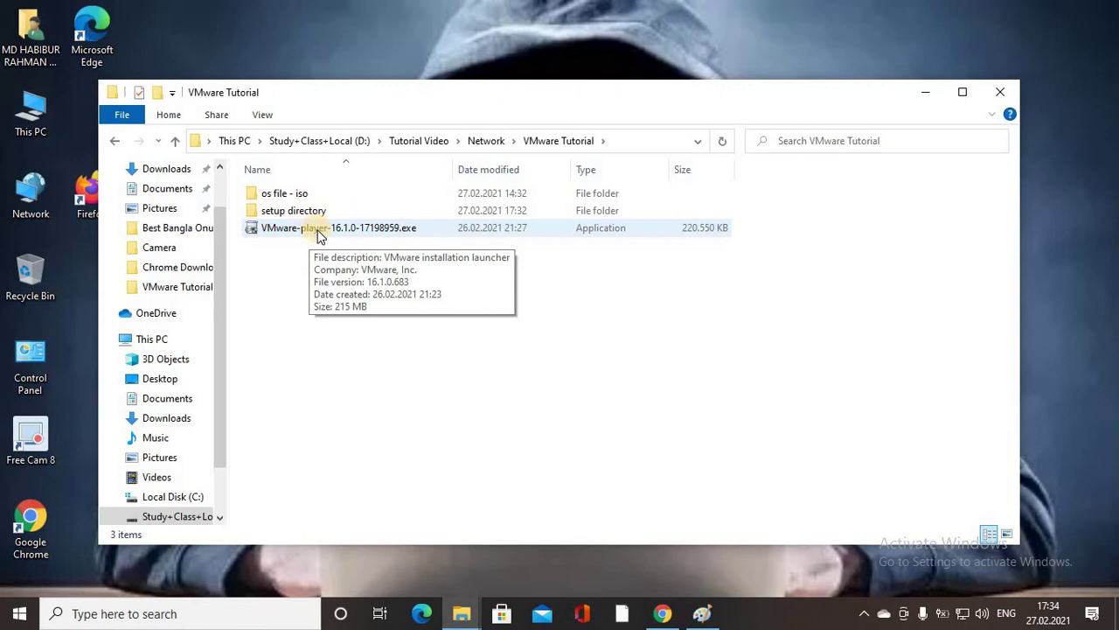
{"action": "double_click", "coordinate": [319, 229]}
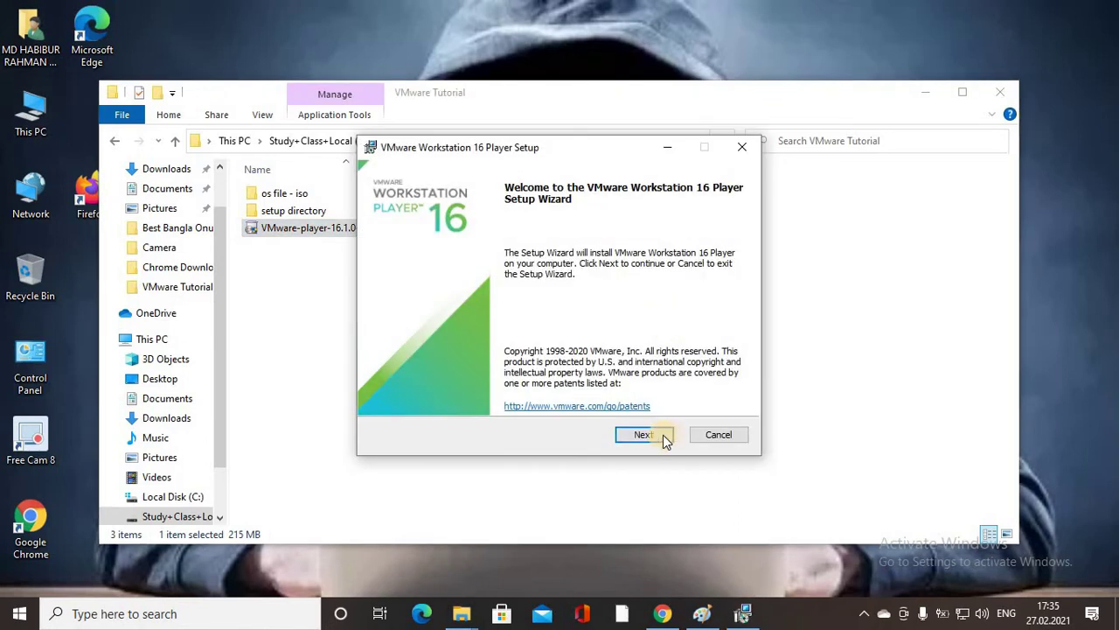
Accept the license and install Workstation 16 Player with default location, experience settings and both shortcuts.
{"action": "left_click", "coordinate": [643, 435]}
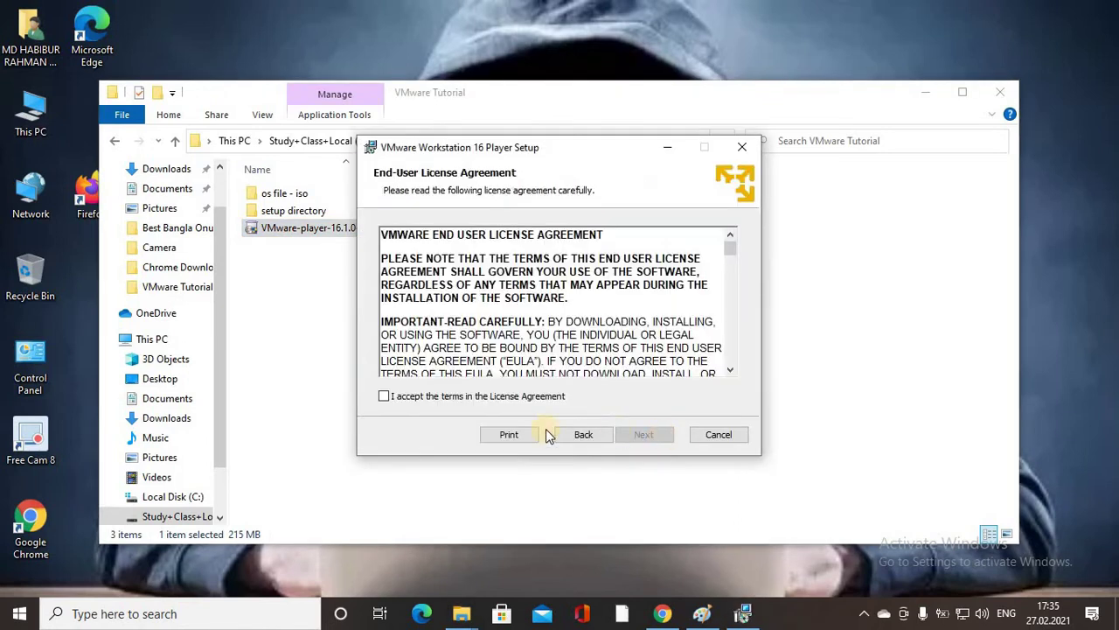
{"action": "left_click", "coordinate": [438, 399]}
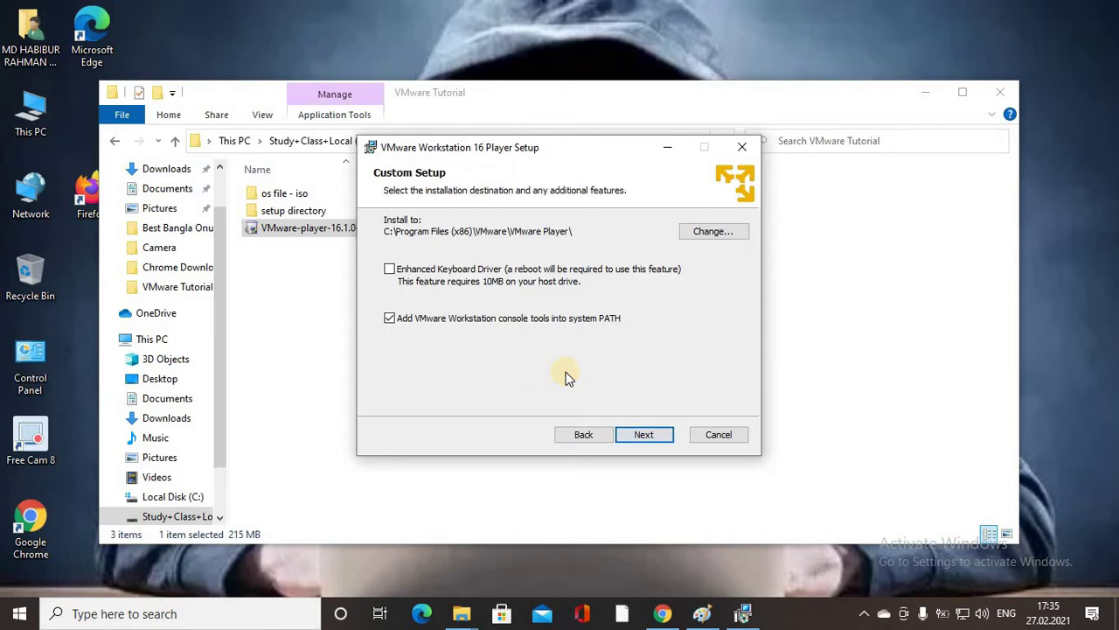
{"action": "left_click", "coordinate": [645, 437]}
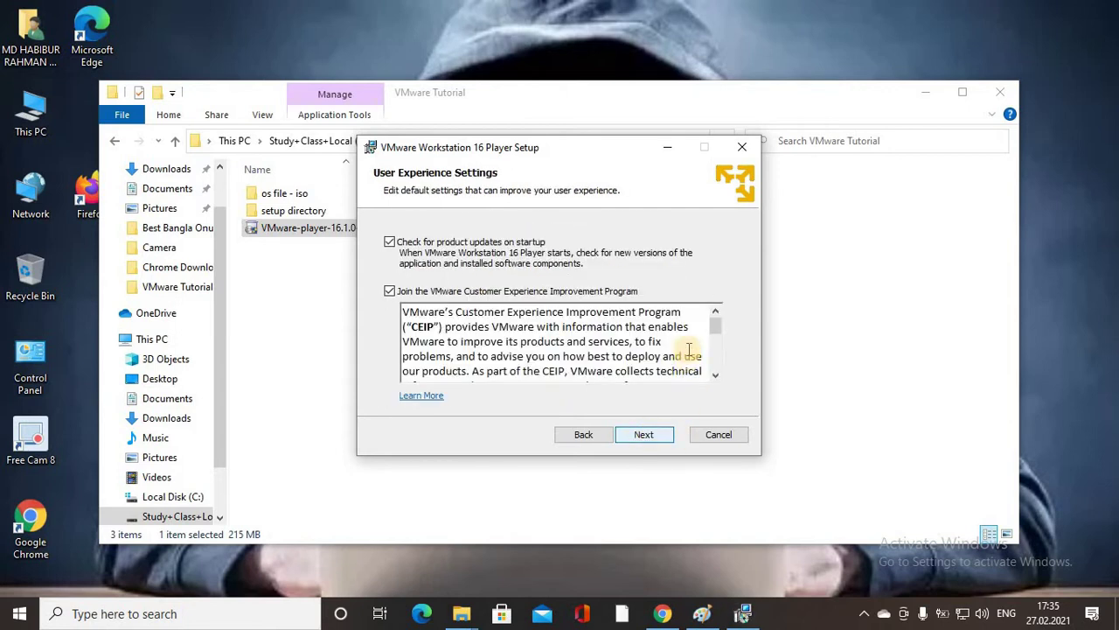
{"action": "left_click", "coordinate": [644, 434]}
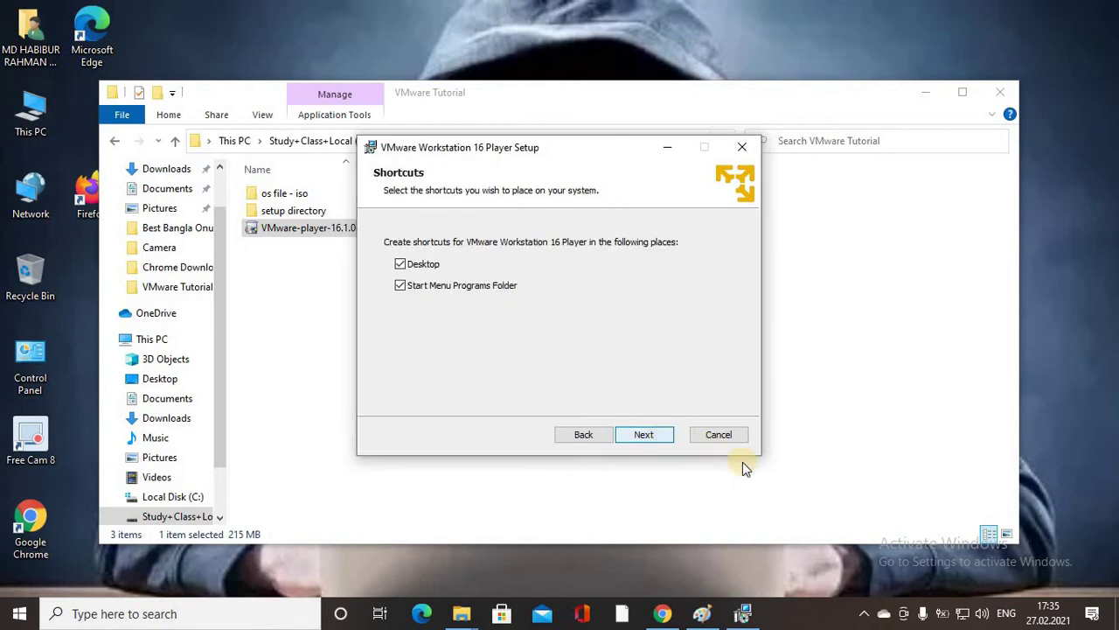
{"action": "left_click", "coordinate": [662, 430]}
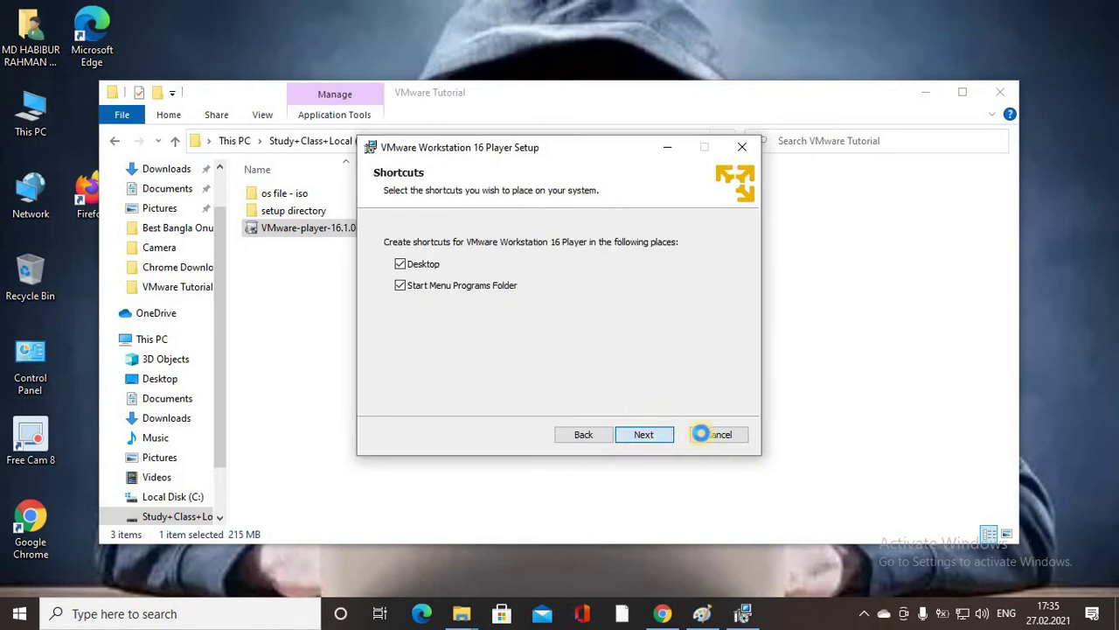
{"action": "left_click", "coordinate": [662, 441]}
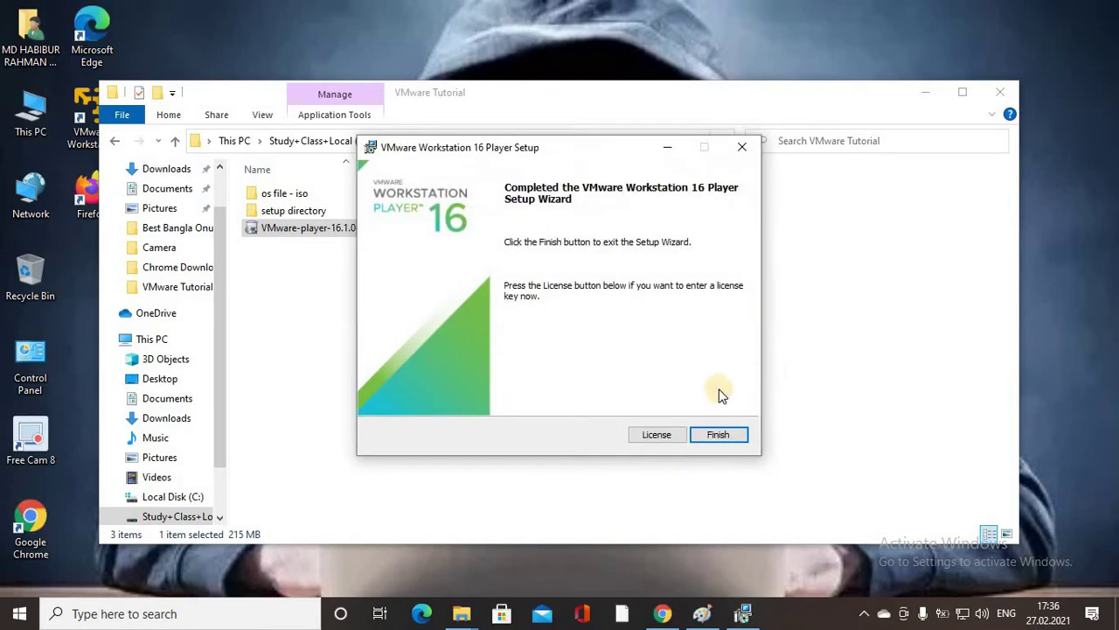
{"action": "left_click", "coordinate": [719, 434]}
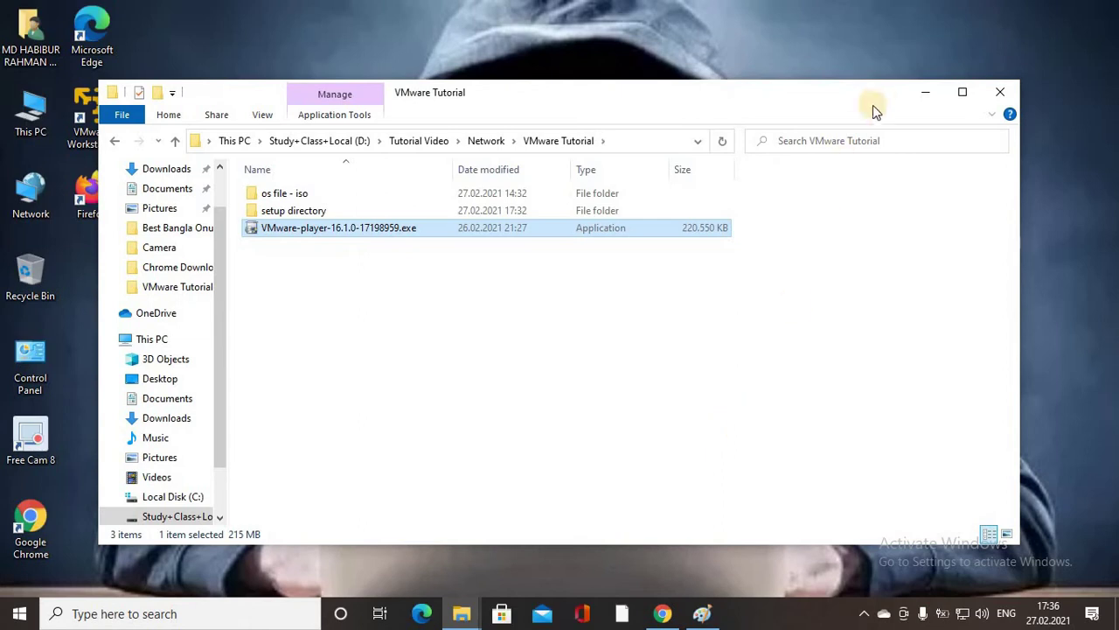
Minimize File Explorer and refresh the desktop twice until the VMware Workstation Player shortcut appears.
{"action": "left_click", "coordinate": [924, 98]}
{"action": "right_click", "coordinate": [394, 188]}
{"action": "left_click", "coordinate": [471, 236]}
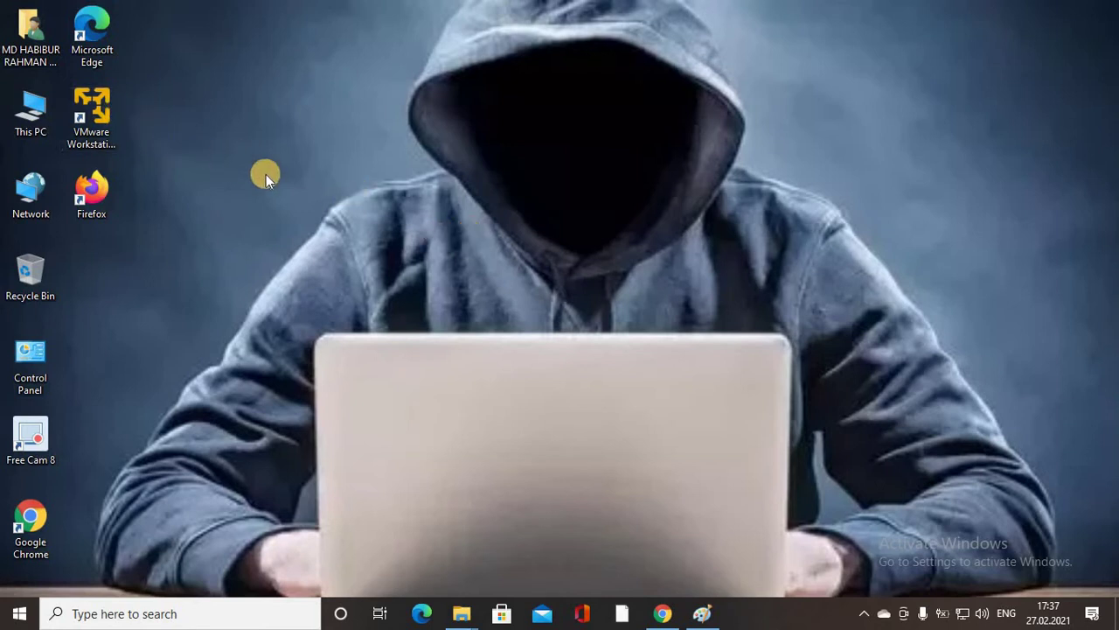
{"action": "right_click", "coordinate": [288, 185]}
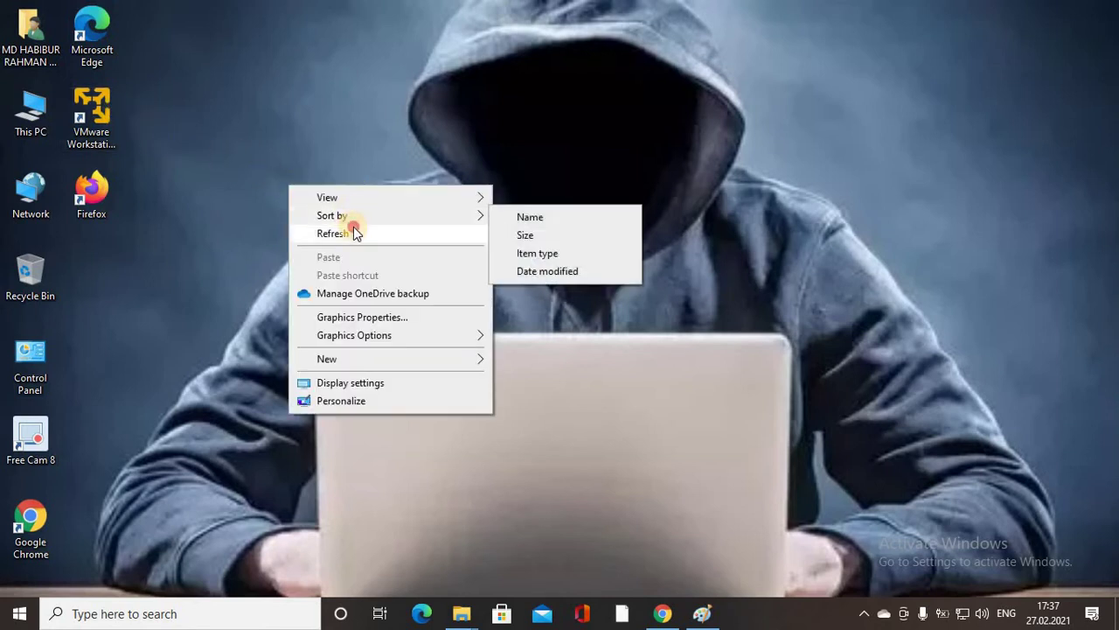
{"action": "left_click", "coordinate": [355, 230]}
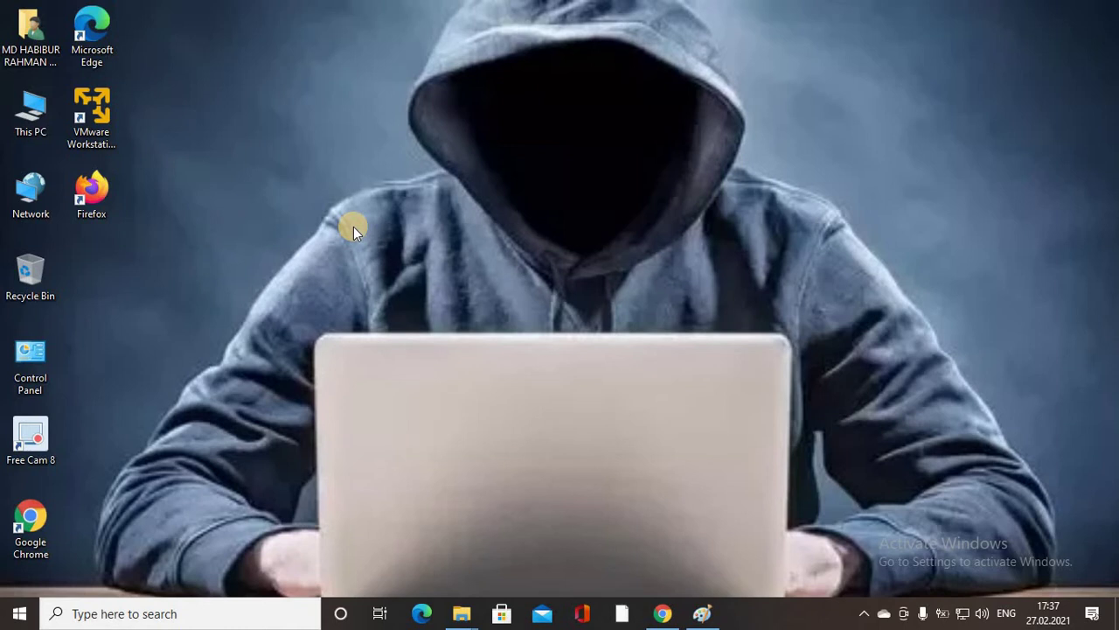
Start the Ubuntu 20.04.2.0 LTS download from Chrome's Download Ubuntu Desktop page.
{"action": "left_click", "coordinate": [660, 617]}
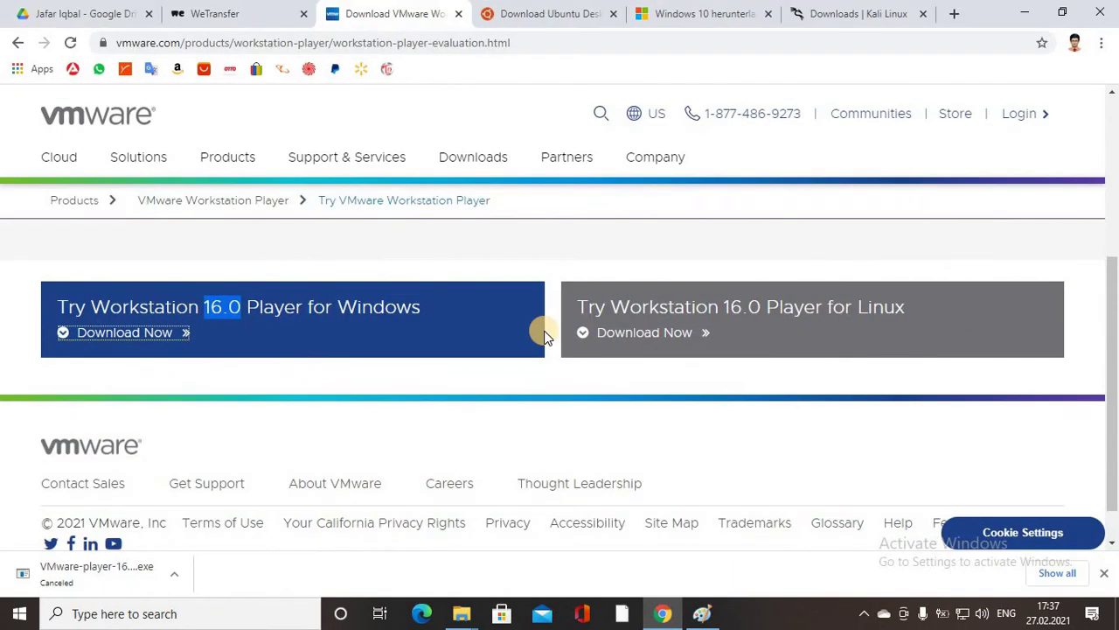
{"action": "left_click", "coordinate": [513, 7]}
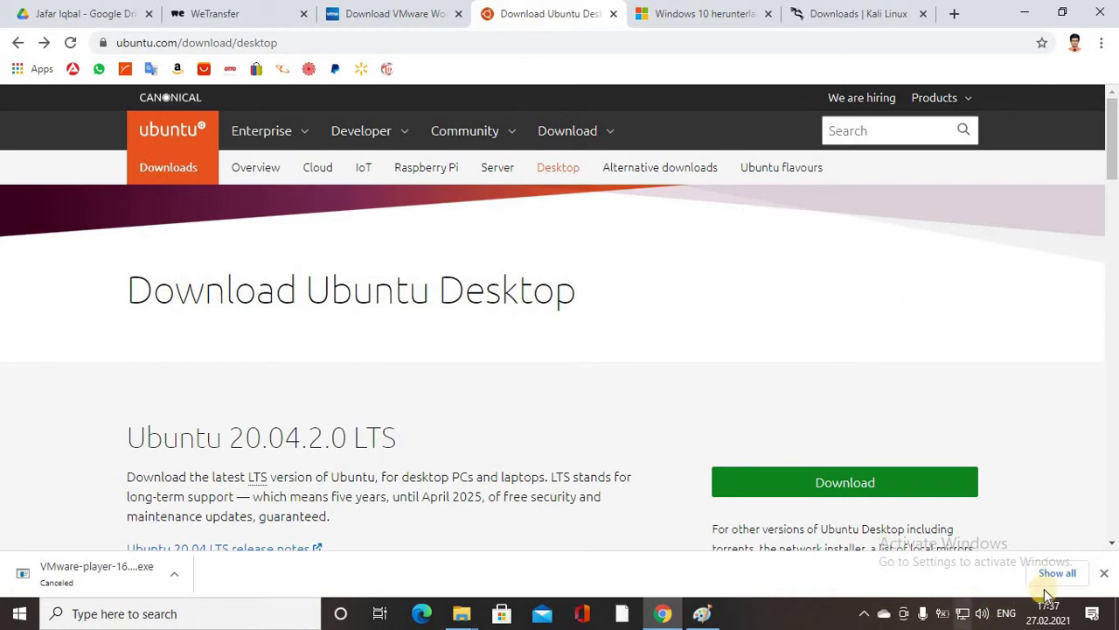
{"action": "left_click", "coordinate": [1099, 573]}
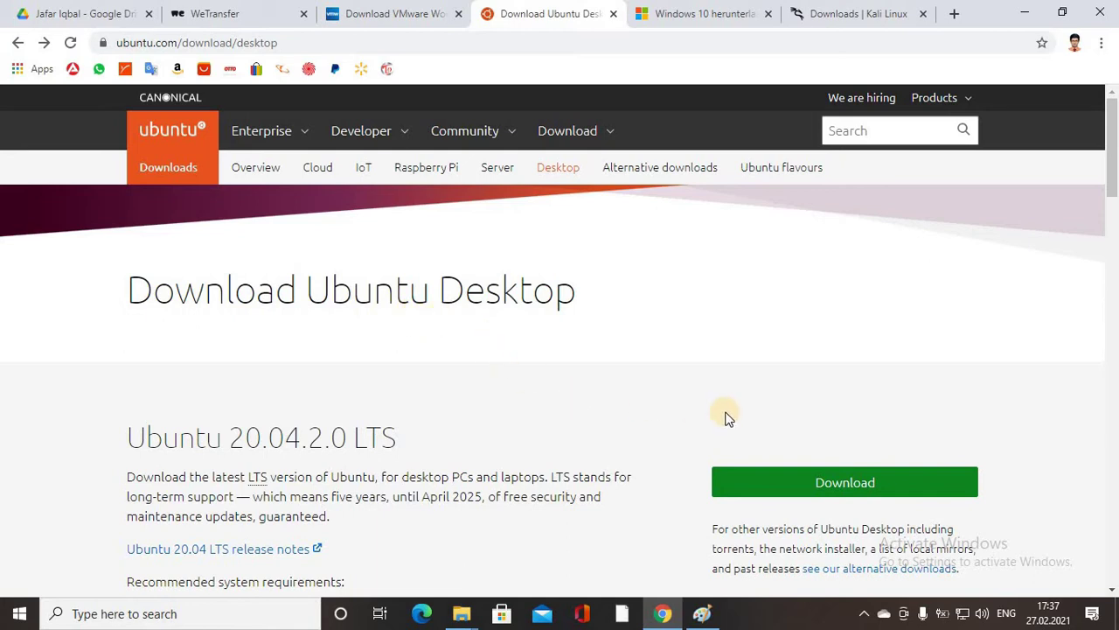
{"action": "left_click", "coordinate": [407, 43]}
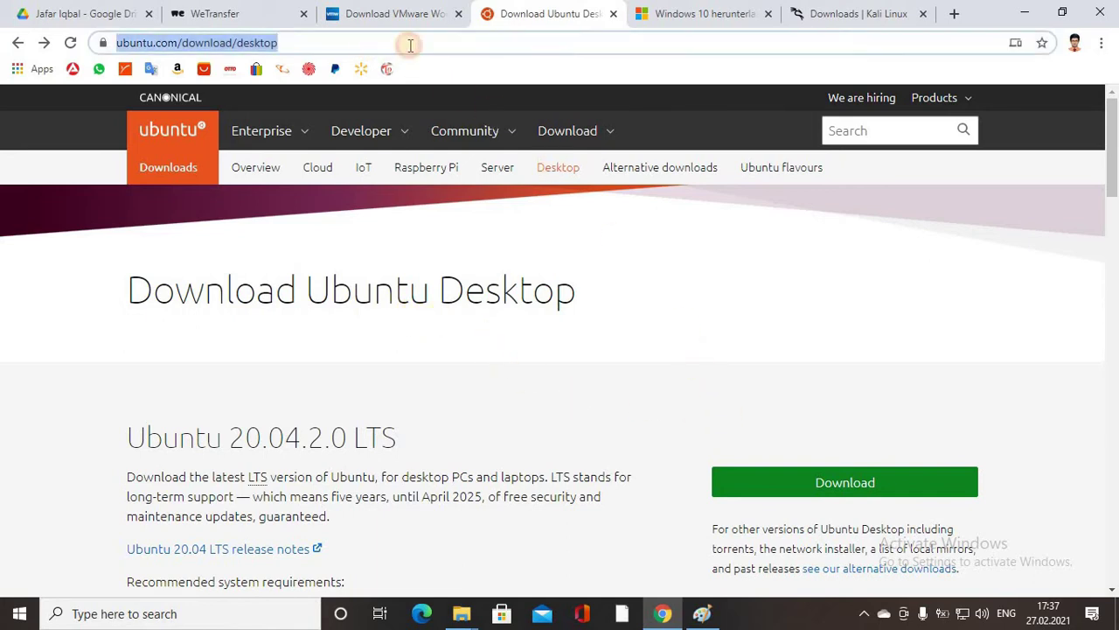
{"action": "left_click", "coordinate": [452, 43]}
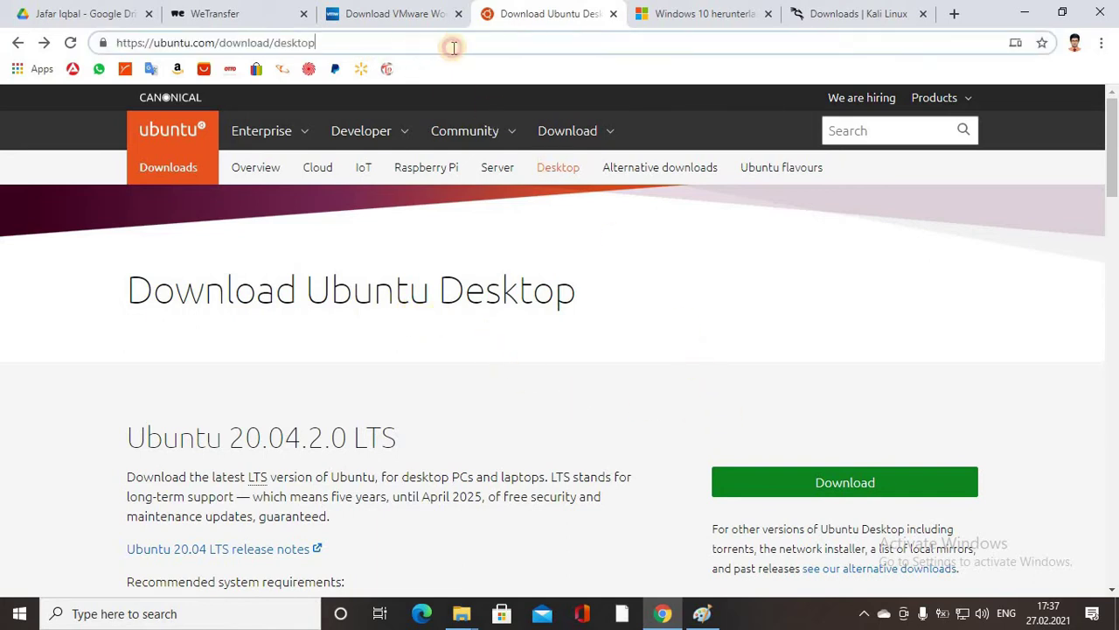
{"action": "left_click", "coordinate": [846, 490]}
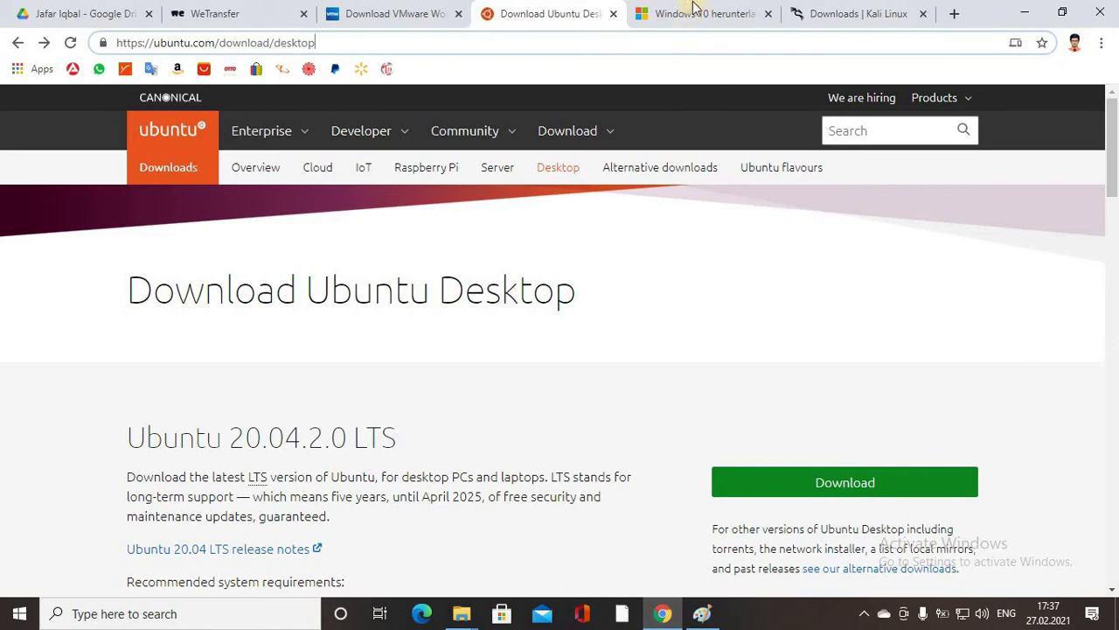
Switch to the Kali Linux downloads page and scroll to its 2021.1 images.
{"action": "left_click", "coordinate": [835, 10]}
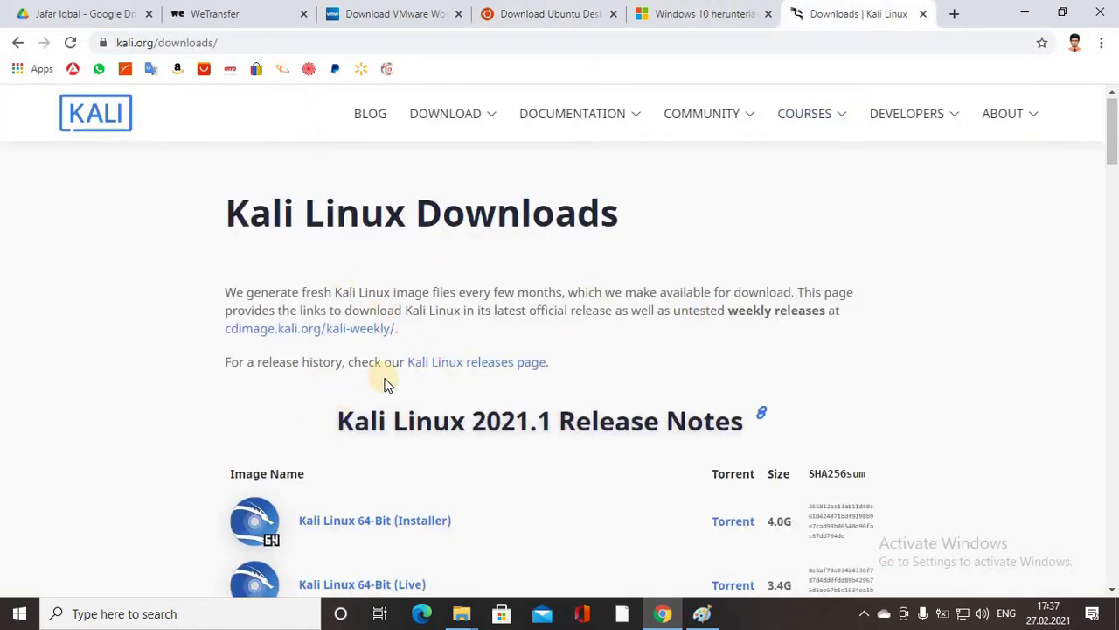
{"action": "scroll", "coordinate": [312, 382], "scroll_direction": "down", "scroll_amount": 1}
{"action": "left_click", "coordinate": [267, 42]}
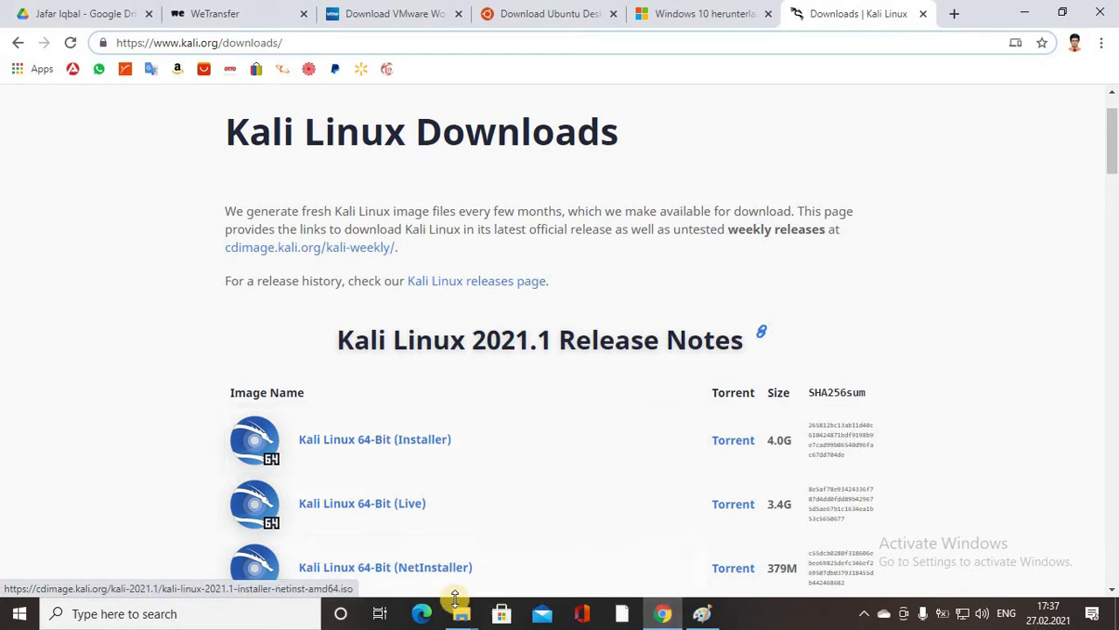
Restore File Explorer and check the Kali Linux ISO inside the os file - iso folder.
{"action": "mouse_move", "coordinate": [459, 622]}
{"action": "left_click", "coordinate": [562, 545]}
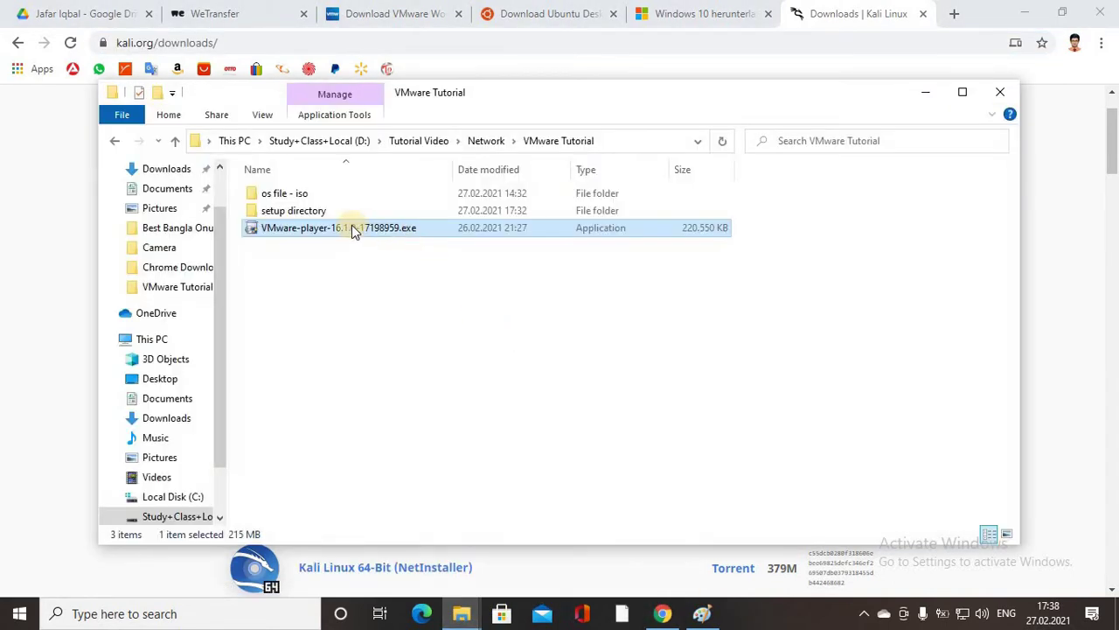
{"action": "left_click", "coordinate": [272, 192]}
{"action": "double_click", "coordinate": [271, 193]}
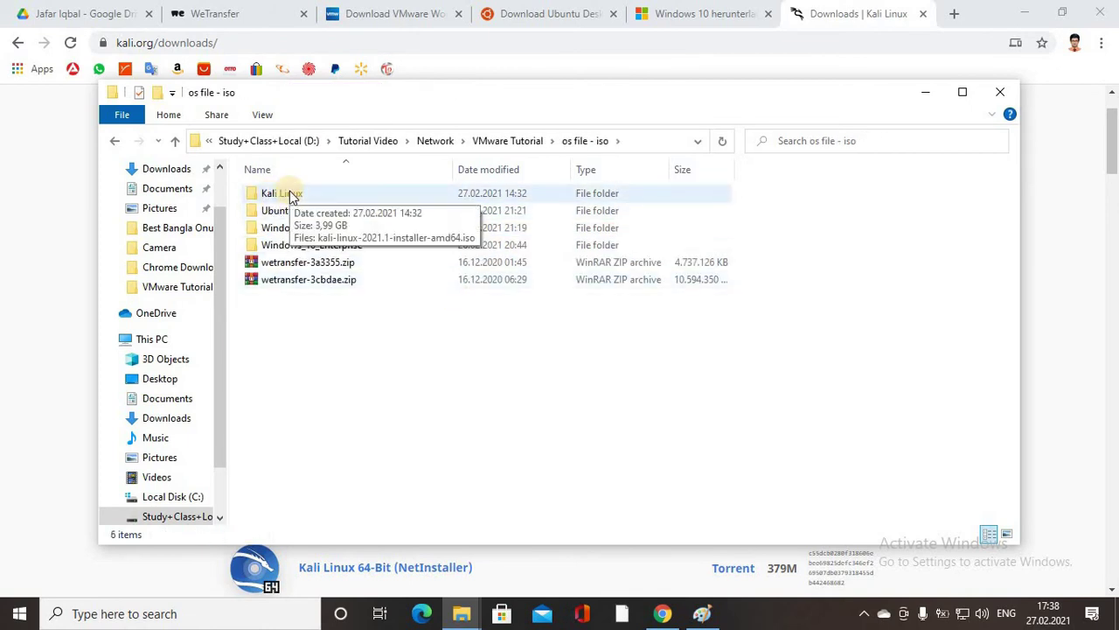
{"action": "double_click", "coordinate": [291, 196]}
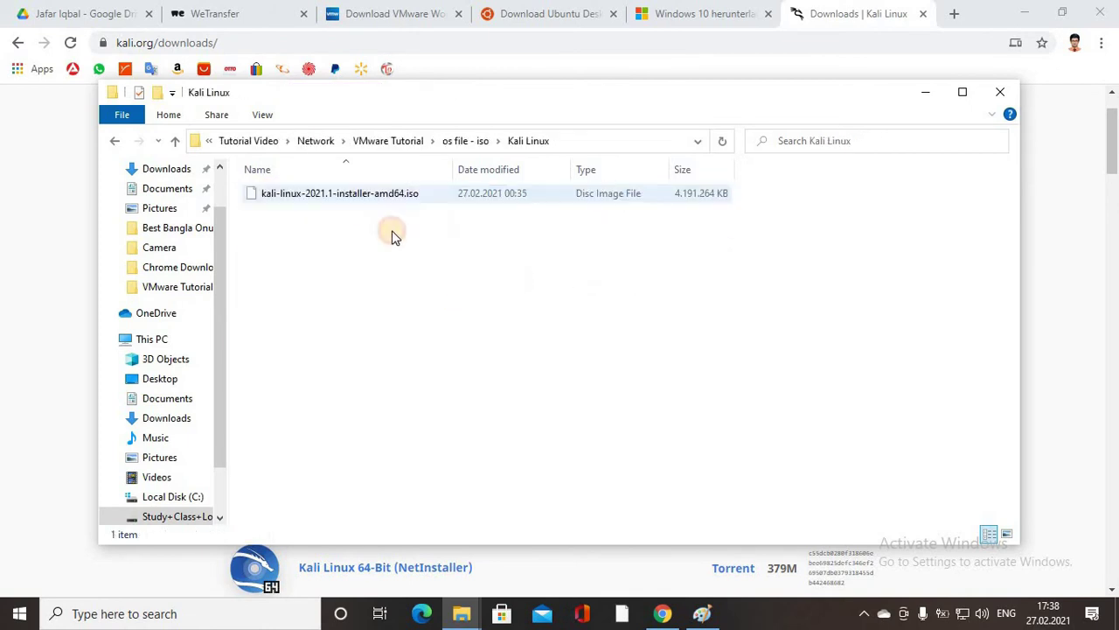
{"action": "left_click_drag", "start_coordinate": [382, 199], "coordinate": [332, 200]}
{"action": "left_click", "coordinate": [175, 140]}
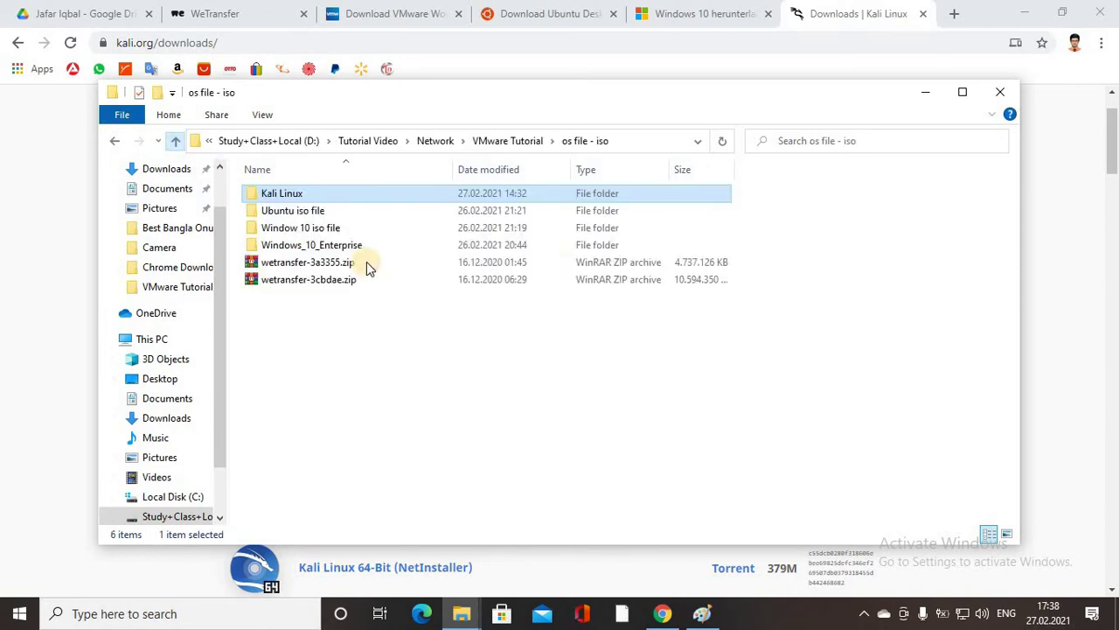
Check the Ubuntu iso file folder, then return to the Network folder.
{"action": "double_click", "coordinate": [328, 211]}
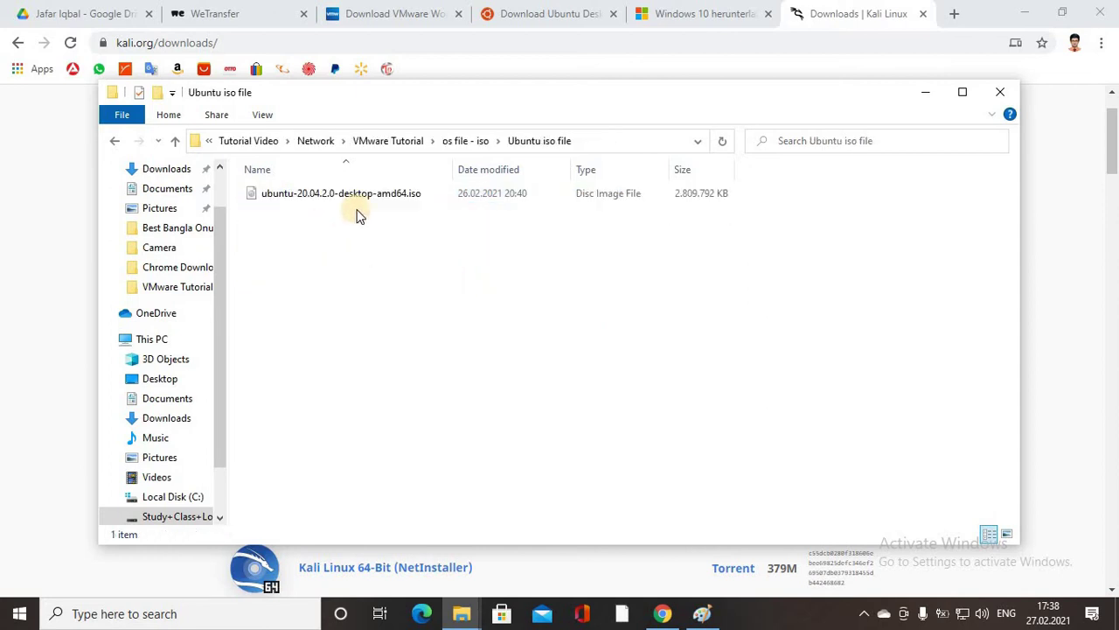
{"action": "left_click", "coordinate": [175, 141]}
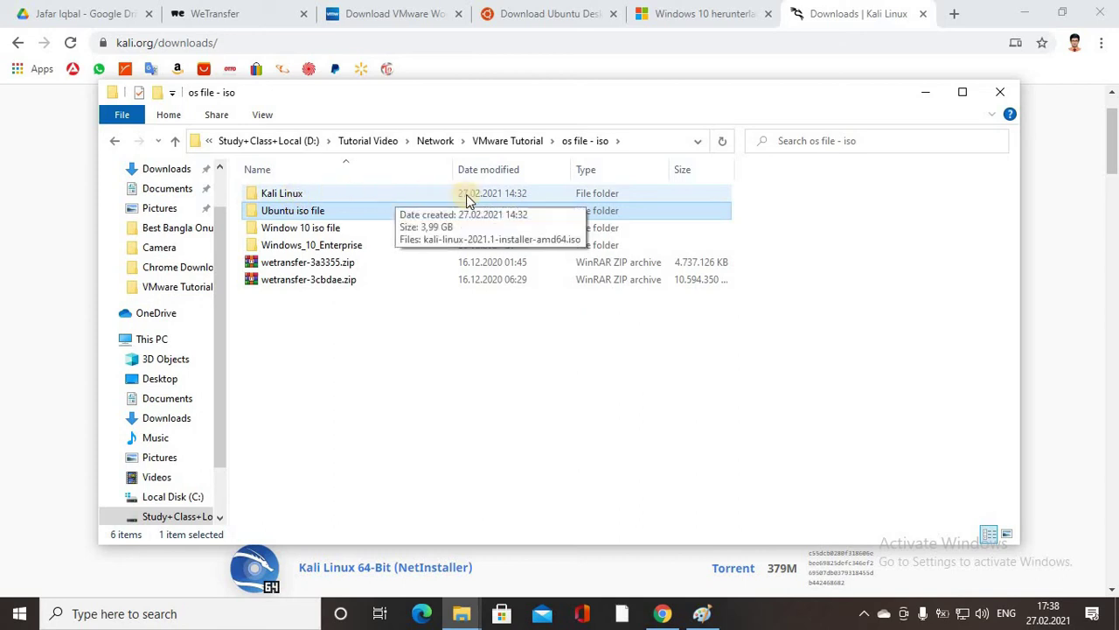
{"action": "left_click_drag", "start_coordinate": [786, 188], "coordinate": [674, 212]}
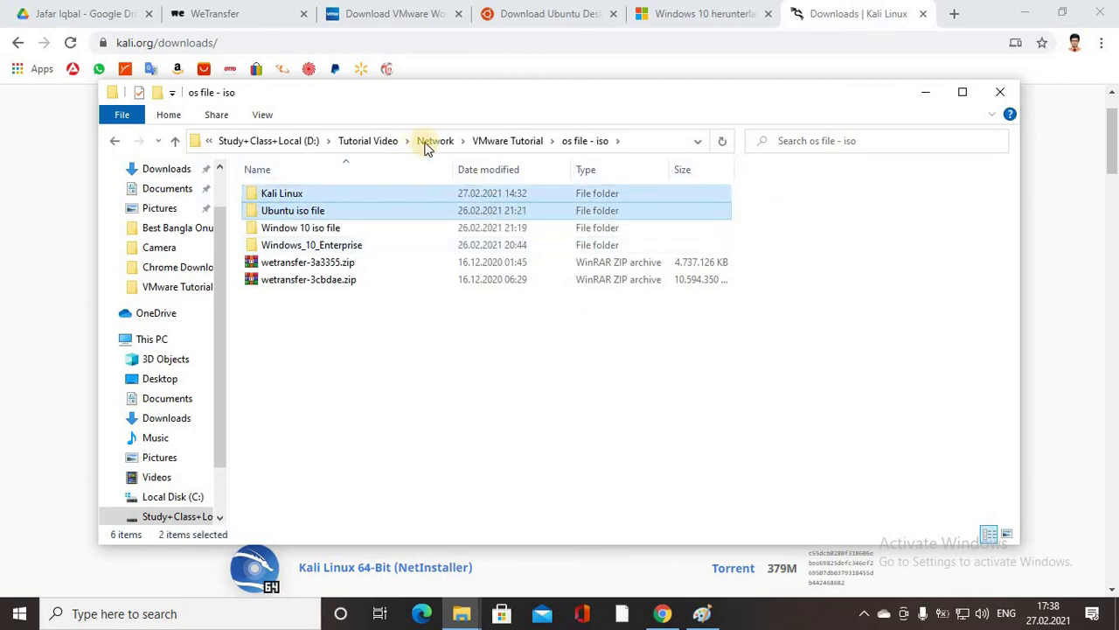
{"action": "left_click", "coordinate": [434, 141]}
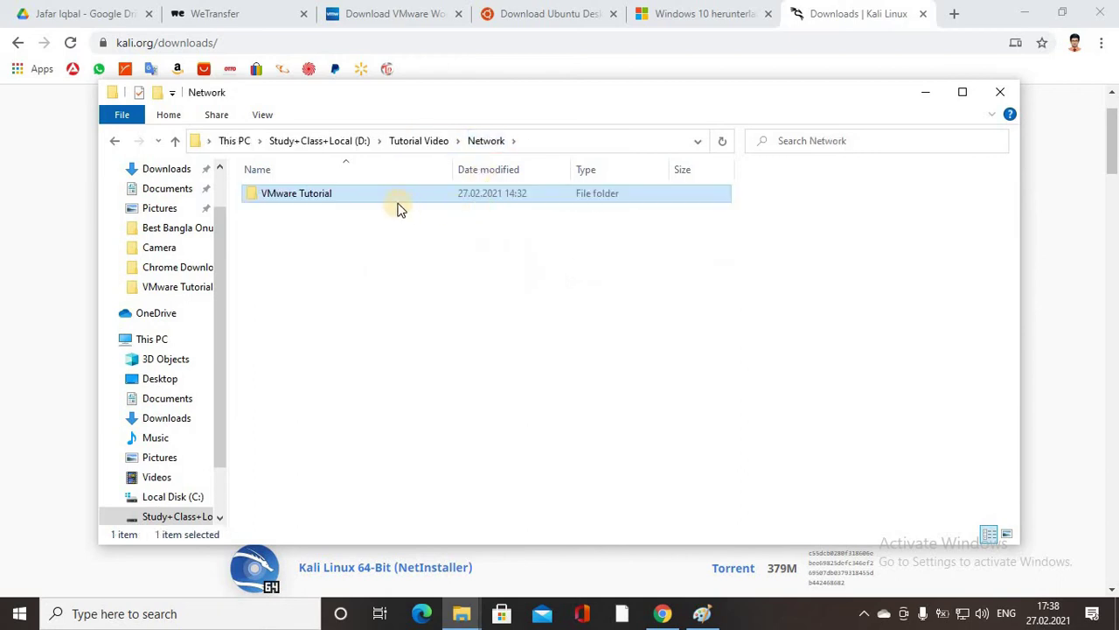
Open VMware Tutorial, look inside the empty setup directory, then open os file - iso.
{"action": "double_click", "coordinate": [347, 202]}
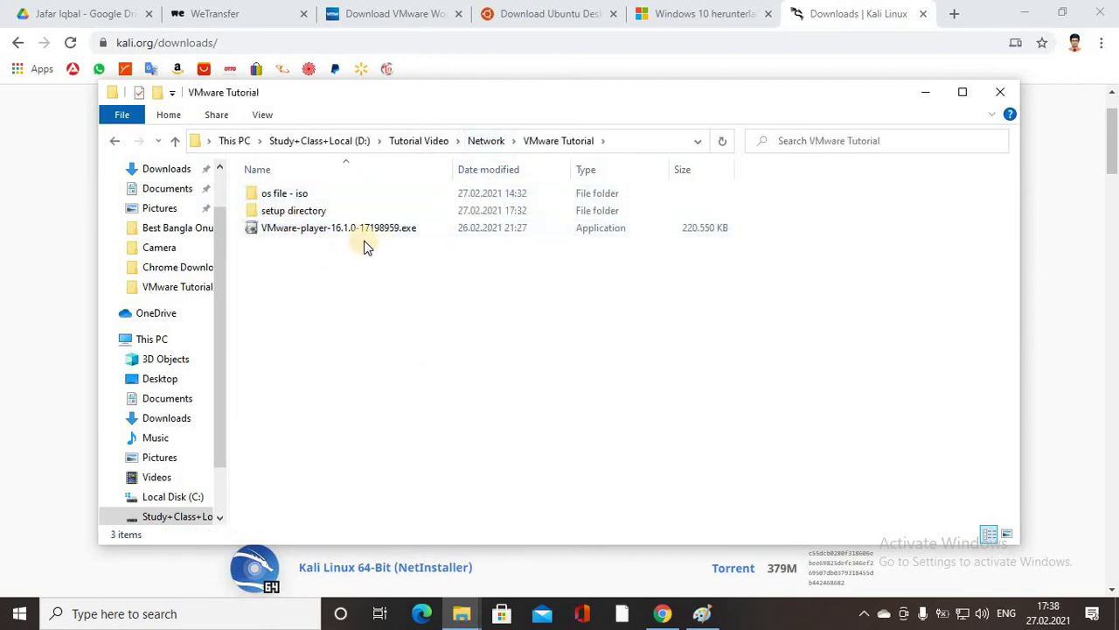
{"action": "left_click", "coordinate": [350, 229]}
{"action": "left_click", "coordinate": [296, 194]}
{"action": "left_click", "coordinate": [329, 213]}
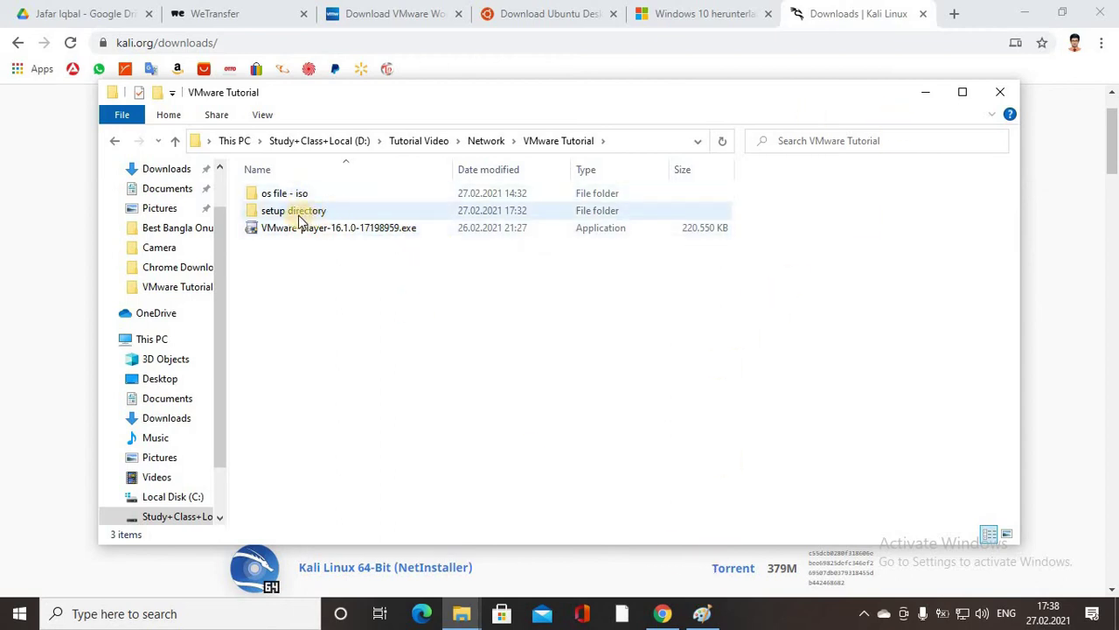
{"action": "left_click", "coordinate": [320, 213]}
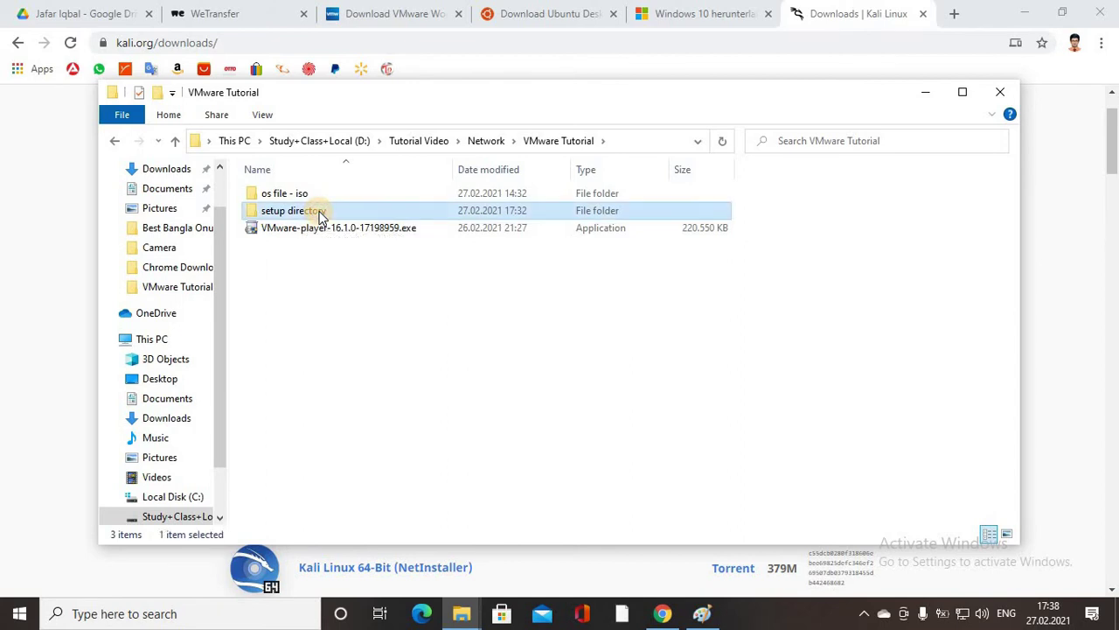
{"action": "double_click", "coordinate": [341, 214]}
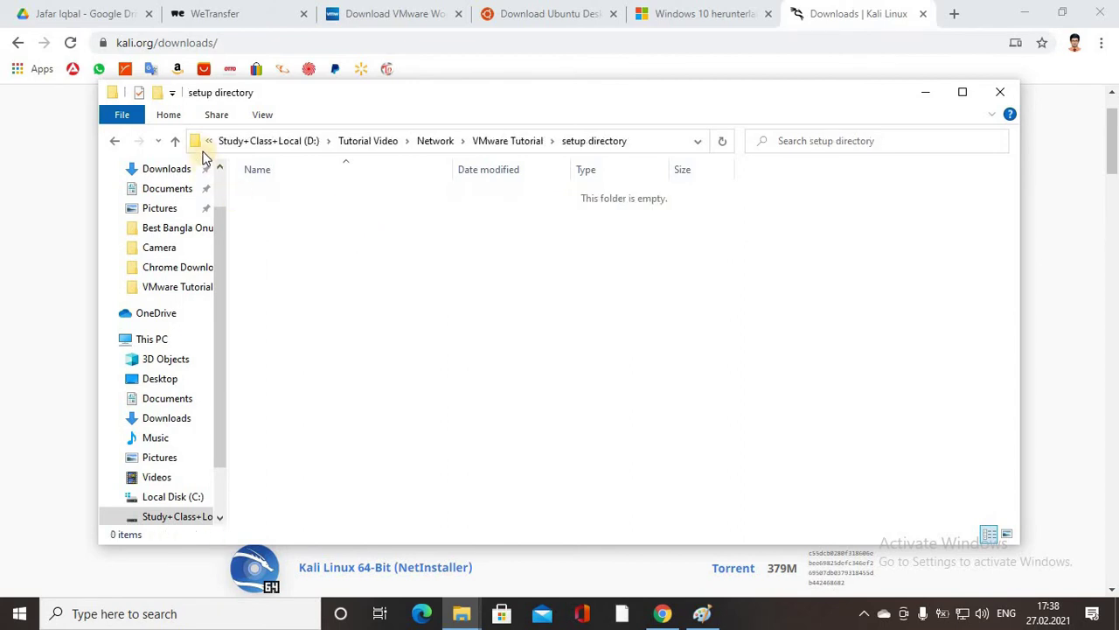
{"action": "left_click", "coordinate": [174, 141]}
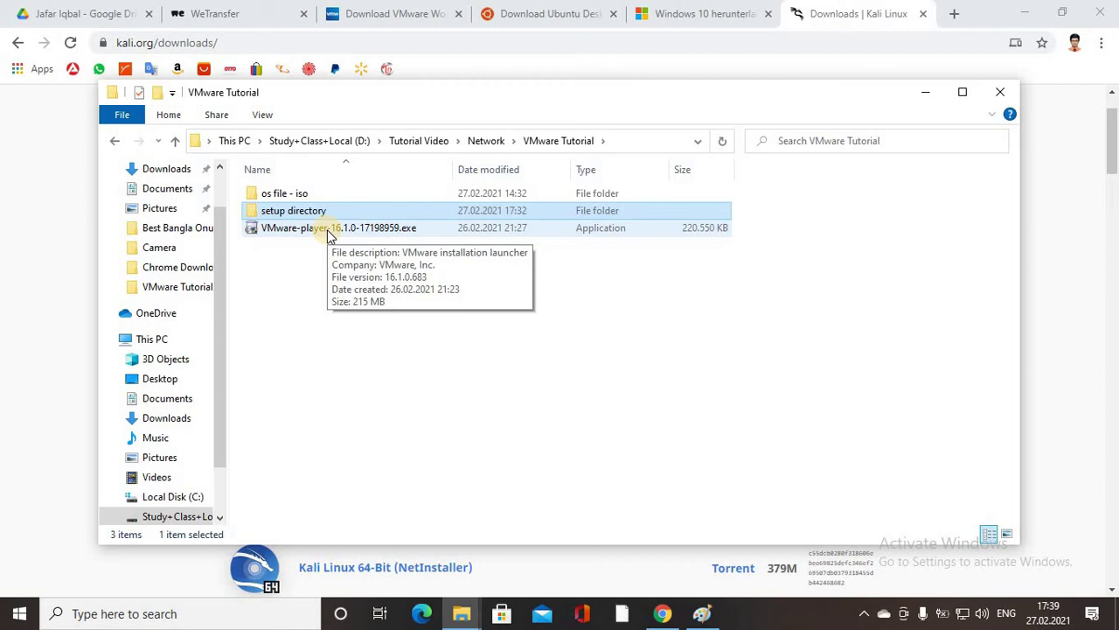
{"action": "double_click", "coordinate": [285, 193]}
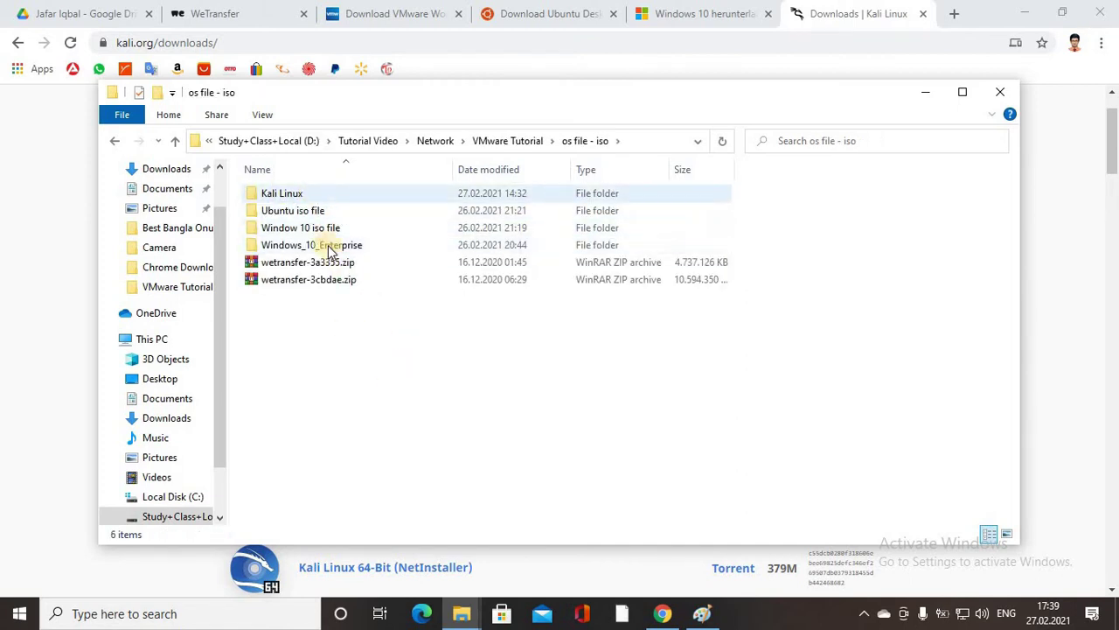
Select and inspect the os file - iso items, then open the Kali Linux folder.
{"action": "left_click_drag", "start_coordinate": [356, 350], "coordinate": [293, 184]}
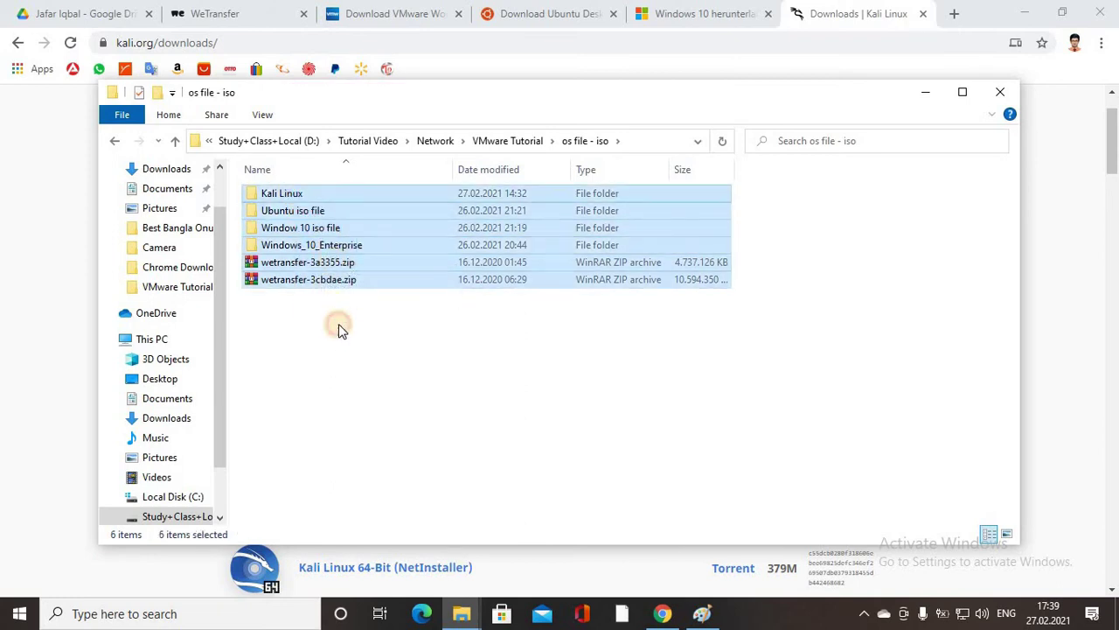
{"action": "left_click_drag", "start_coordinate": [338, 321], "coordinate": [330, 287]}
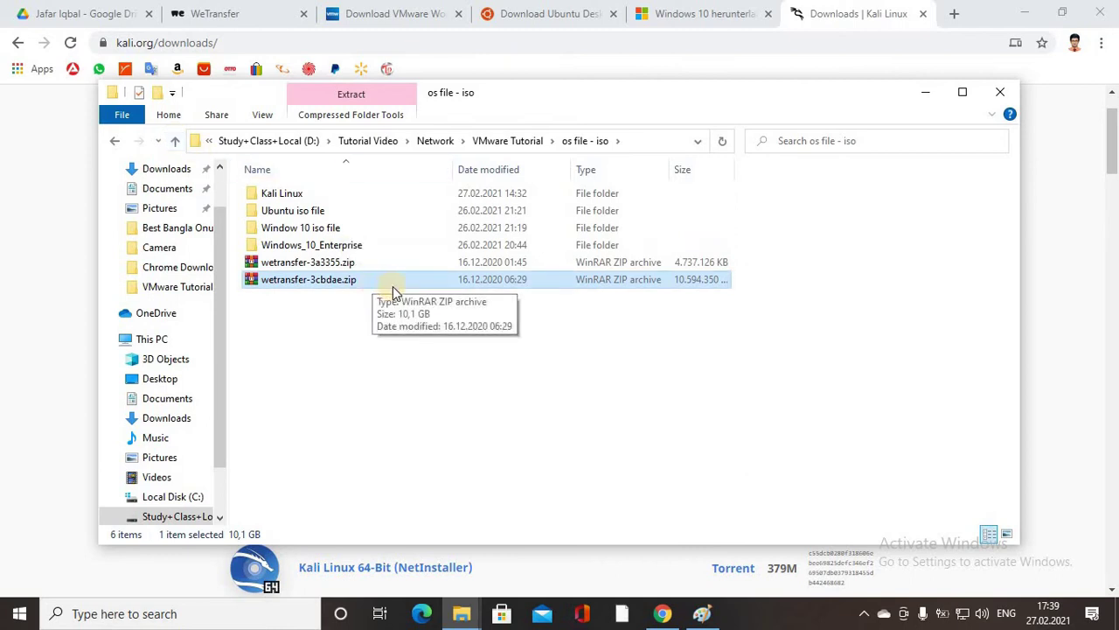
{"action": "left_click", "coordinate": [788, 196]}
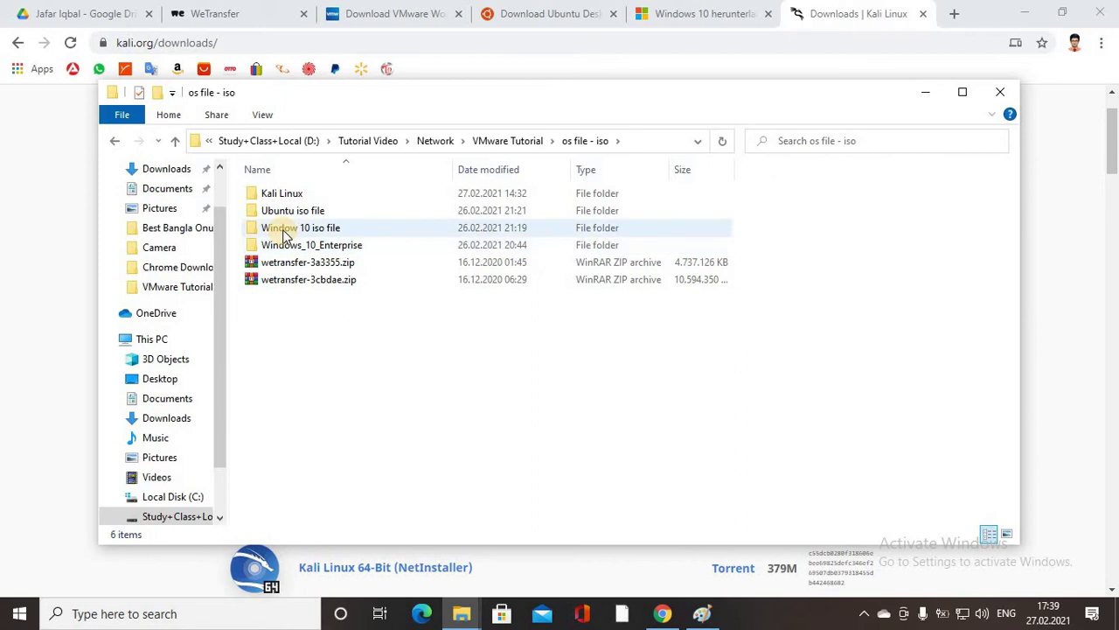
{"action": "left_click", "coordinate": [350, 232]}
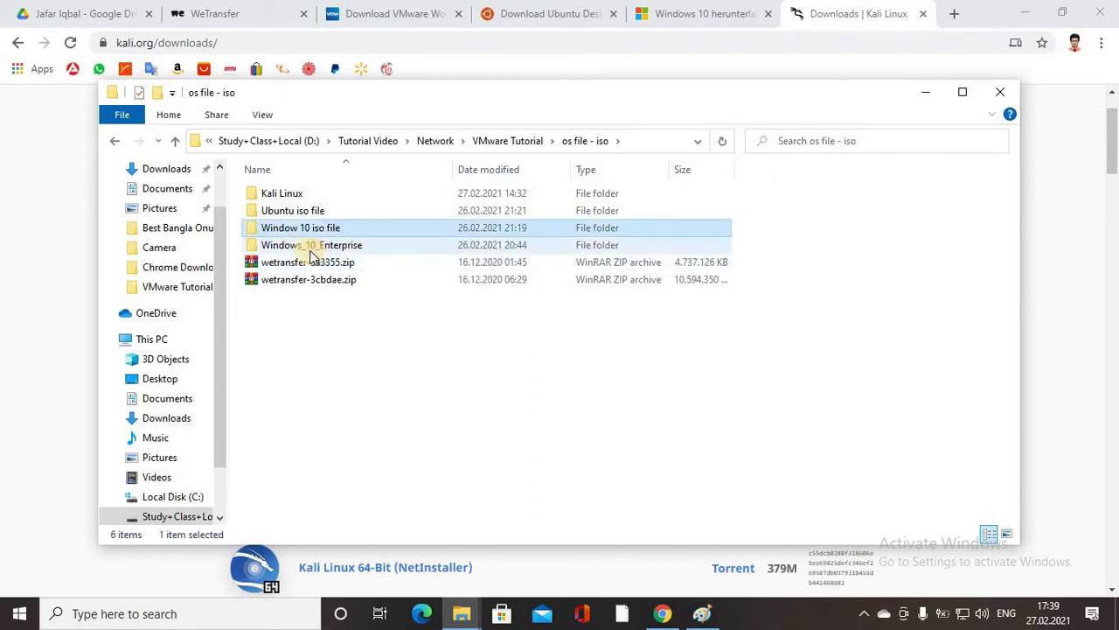
{"action": "left_click", "coordinate": [375, 250]}
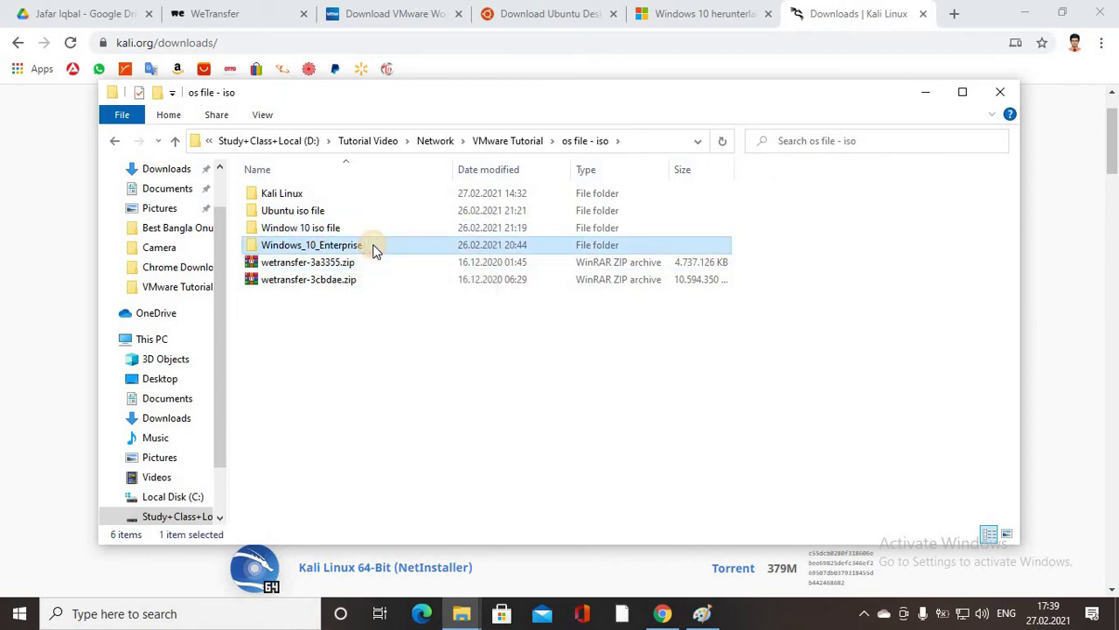
{"action": "left_click", "coordinate": [291, 215]}
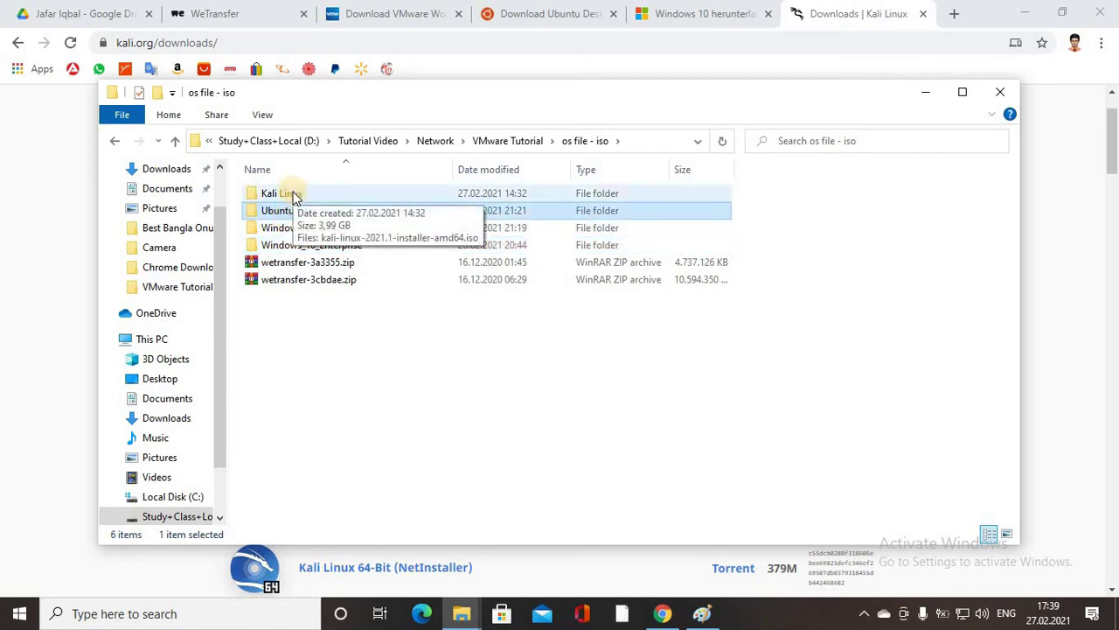
{"action": "double_click", "coordinate": [294, 196]}
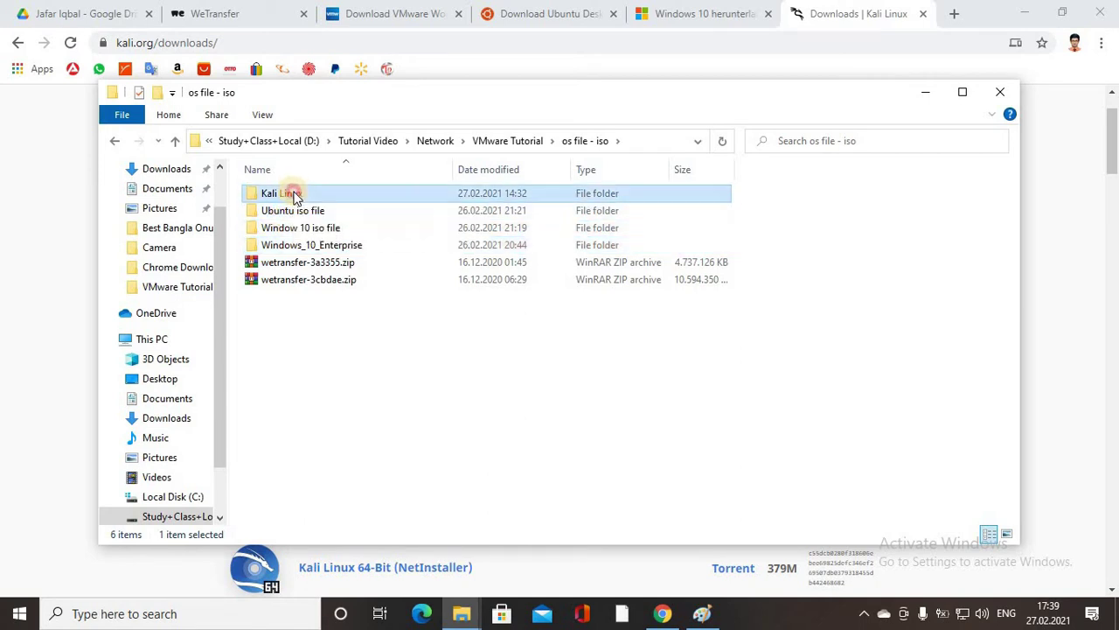
Return to VMware Tutorial, recheck setup directory, and minimize Explorer to reveal the Kali page.
{"action": "left_click", "coordinate": [176, 142]}
{"action": "left_click", "coordinate": [179, 141]}
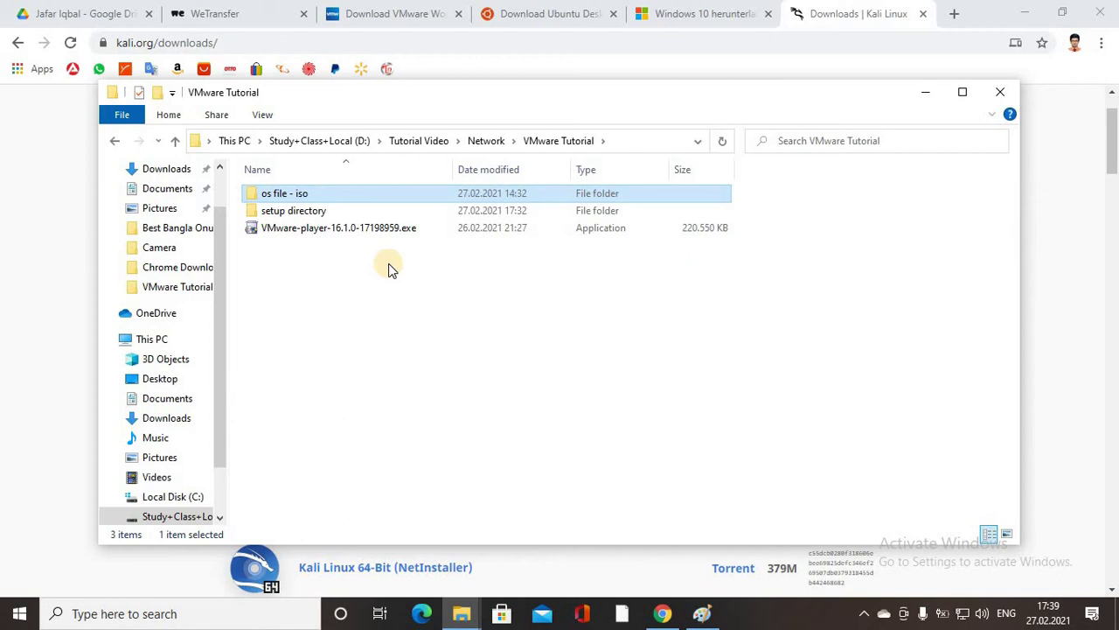
{"action": "double_click", "coordinate": [308, 214]}
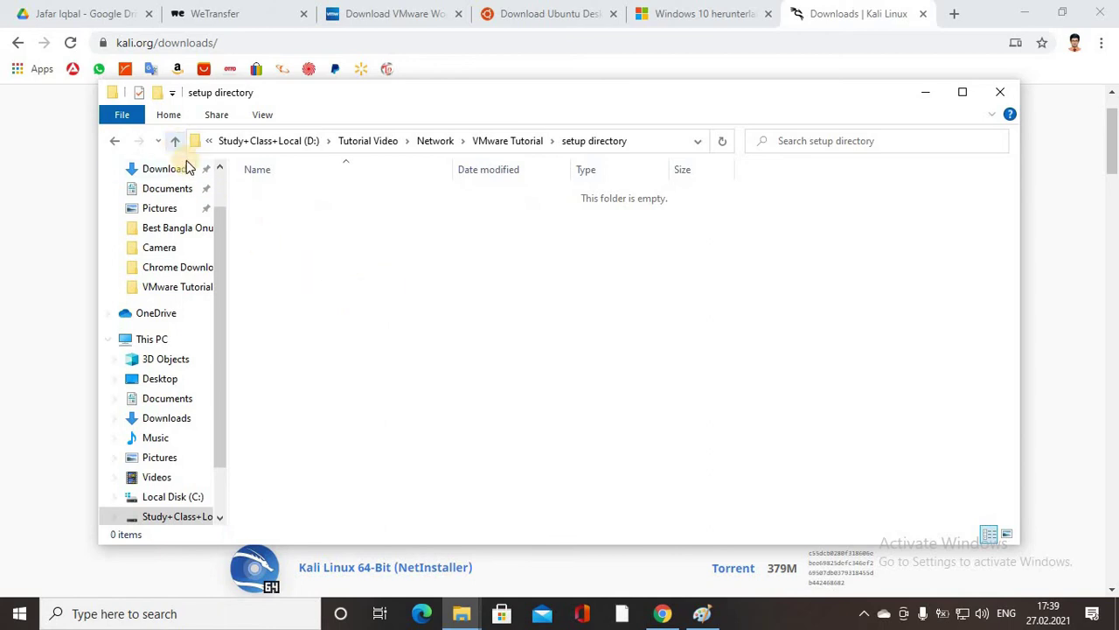
{"action": "left_click", "coordinate": [176, 141]}
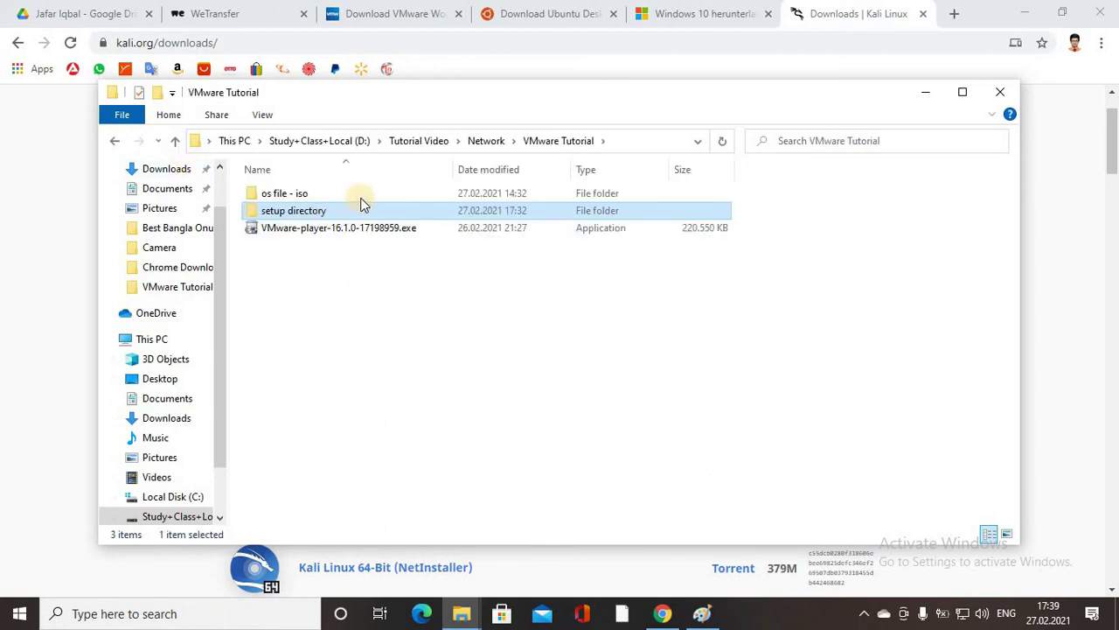
{"action": "left_click", "coordinate": [317, 194]}
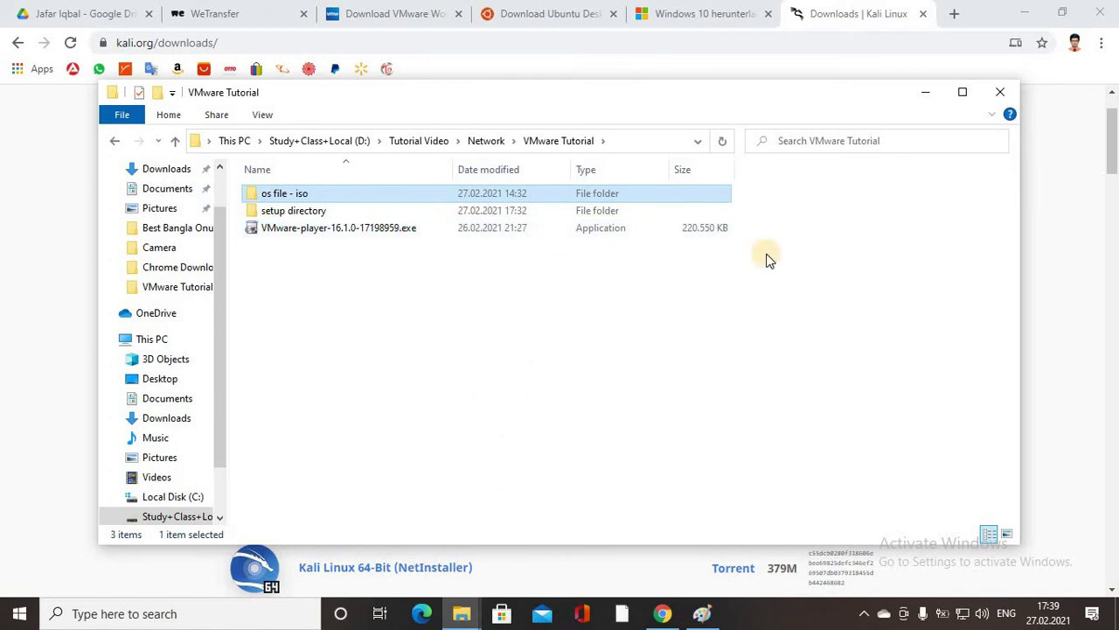
{"action": "left_click", "coordinate": [929, 90]}
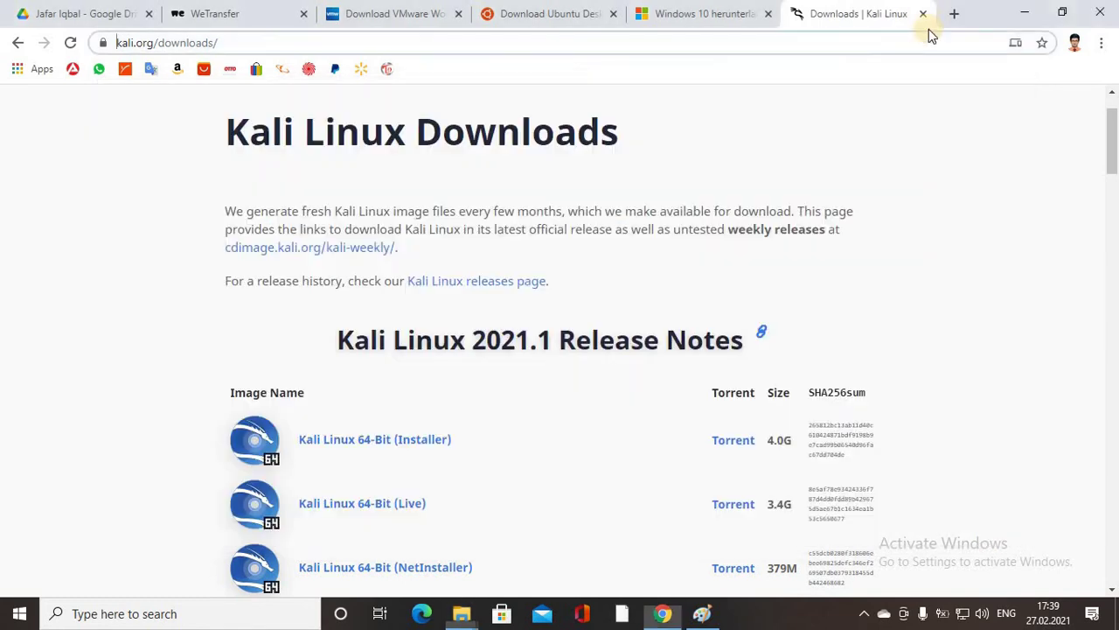
Launch Workstation 16 Player from the desktop and remove the missing Ubuntu and window 10 library entries.
{"action": "left_click", "coordinate": [1025, 13]}
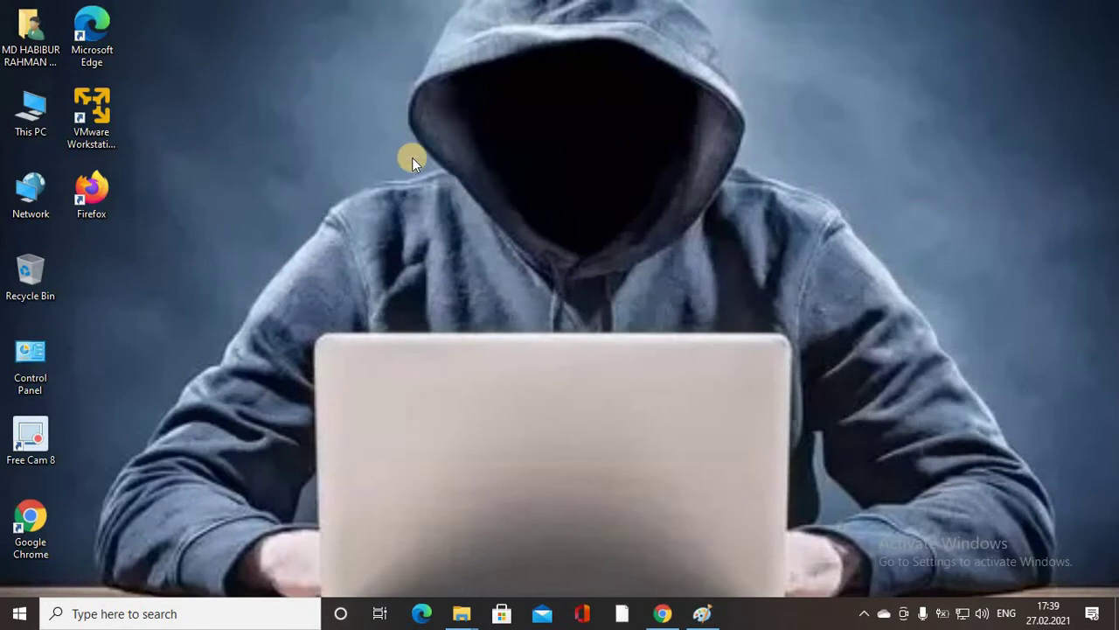
{"action": "double_click", "coordinate": [93, 105]}
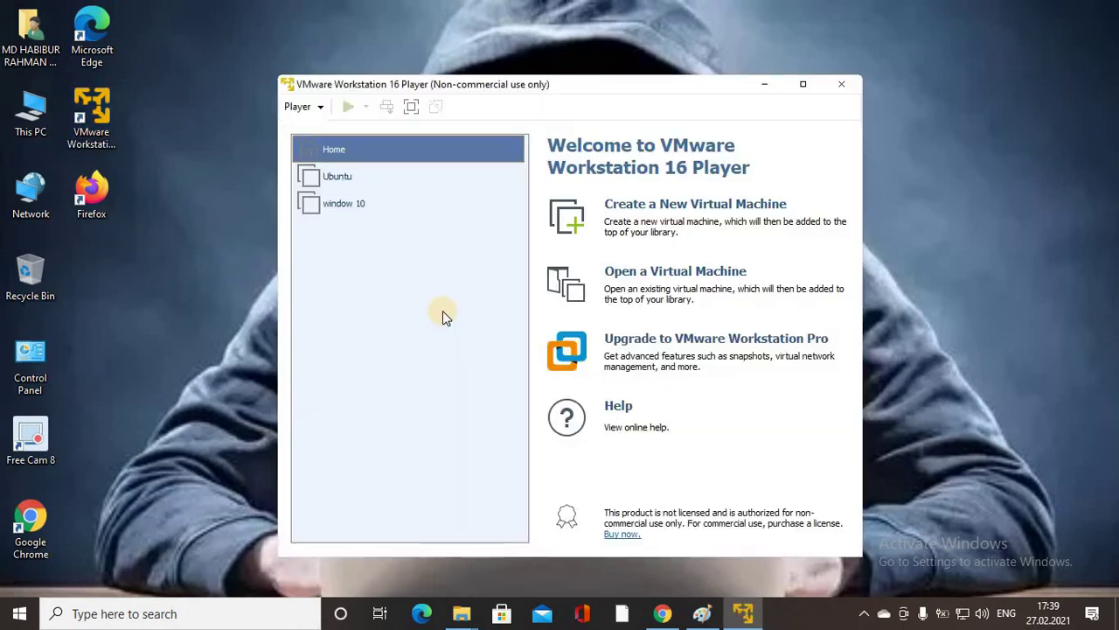
{"action": "left_click", "coordinate": [375, 176]}
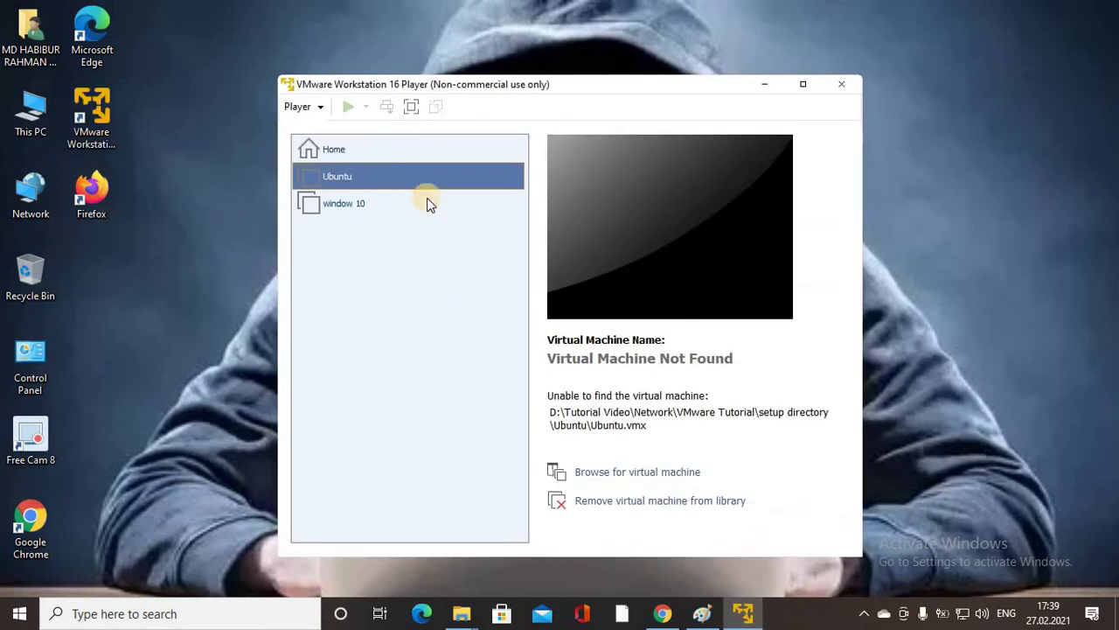
{"action": "left_click", "coordinate": [642, 501]}
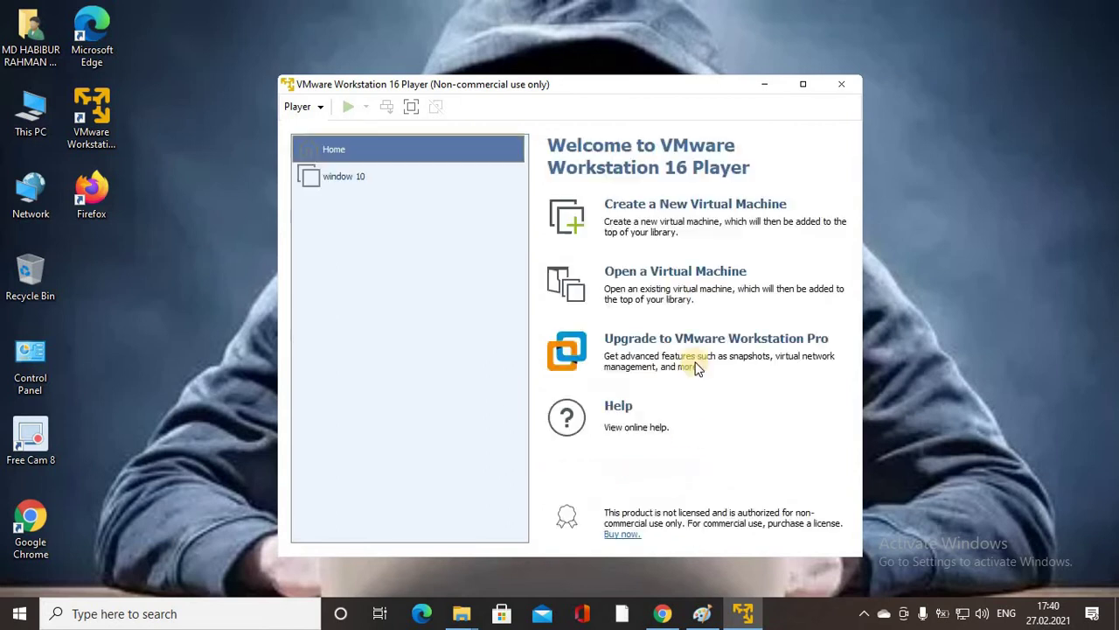
{"action": "left_click", "coordinate": [369, 180]}
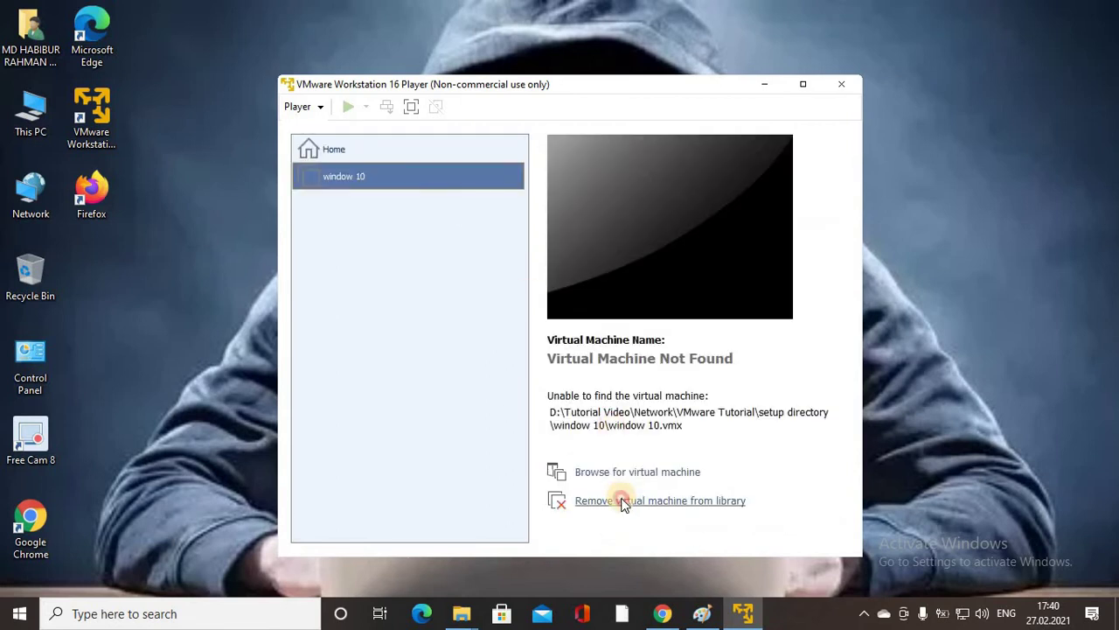
{"action": "left_click", "coordinate": [623, 501]}
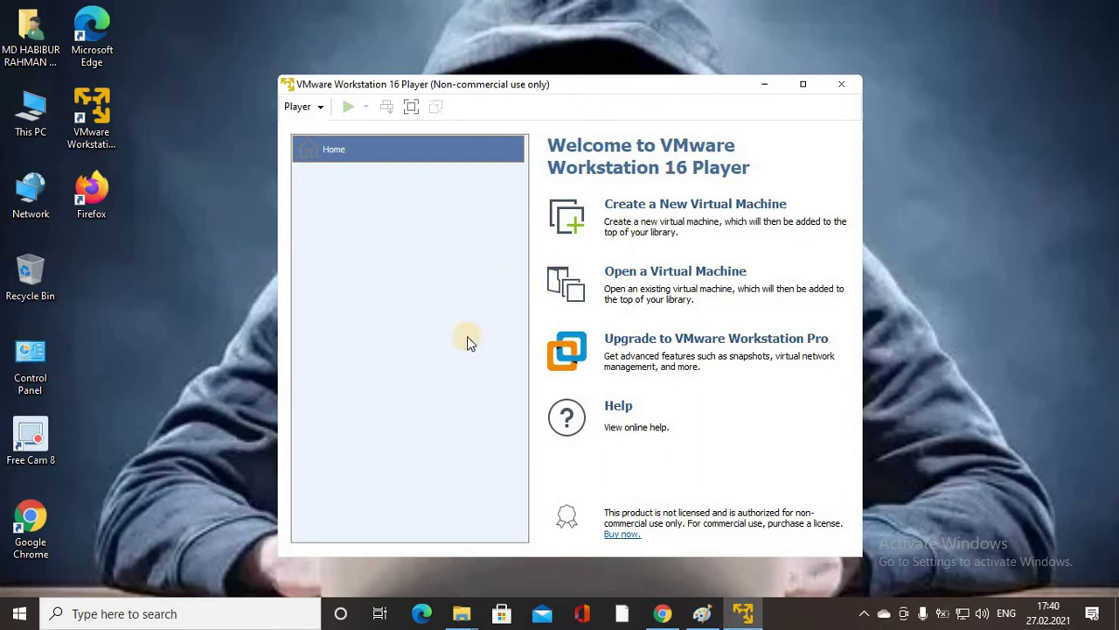
{"action": "left_click_drag", "start_coordinate": [567, 84], "coordinate": [526, 51]}
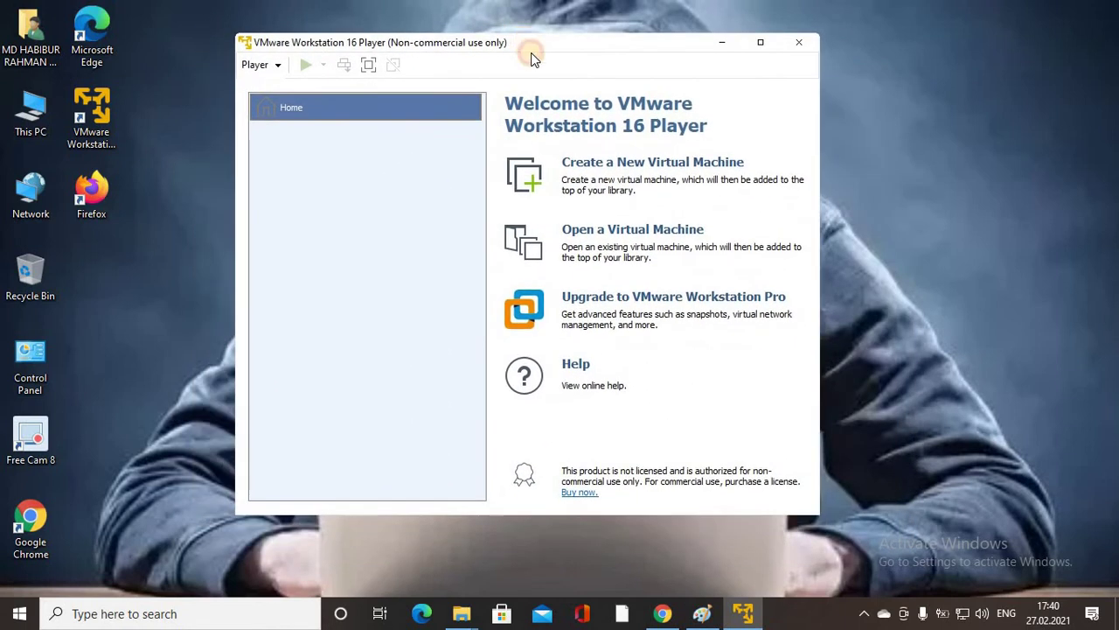
Start a new virtual machine with 'I will install the operating system later' selected.
{"action": "left_click", "coordinate": [642, 167]}
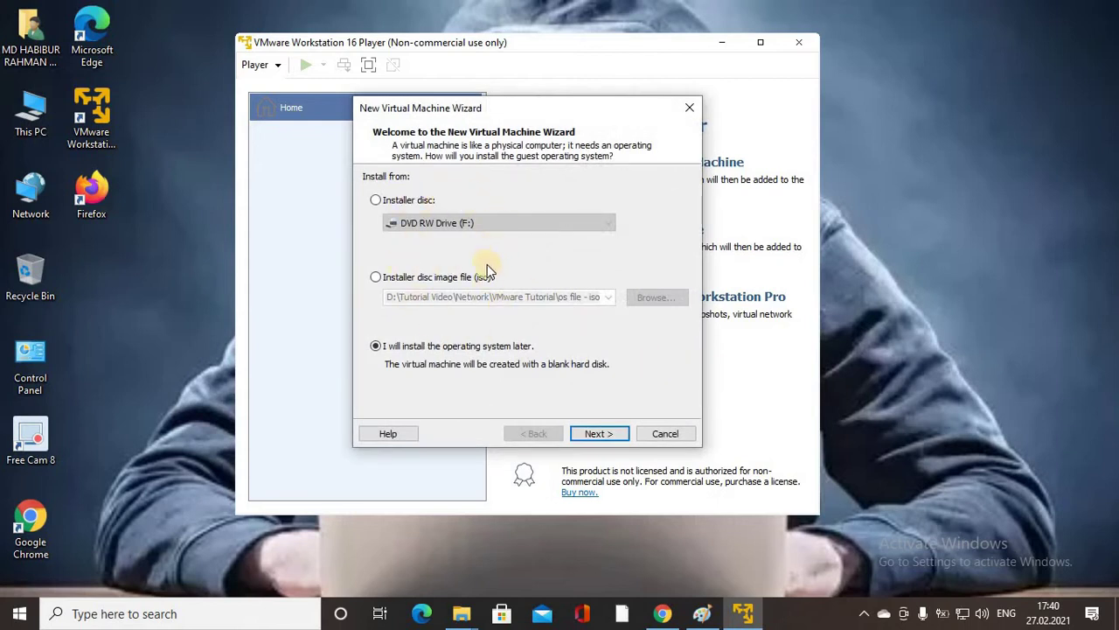
{"action": "left_click", "coordinate": [376, 276]}
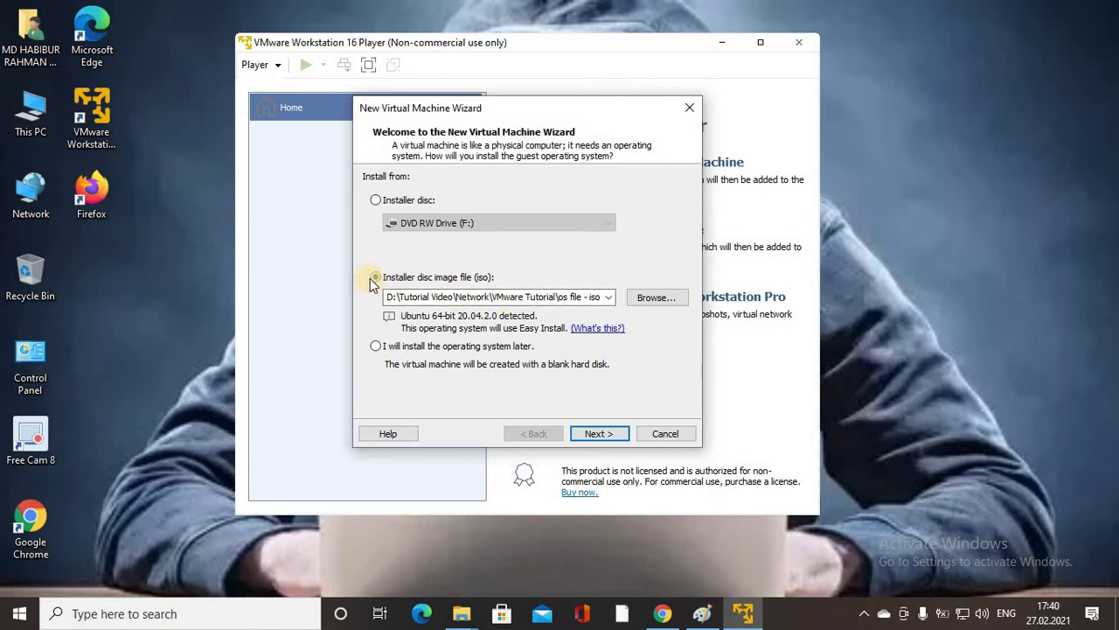
{"action": "left_click", "coordinate": [375, 346]}
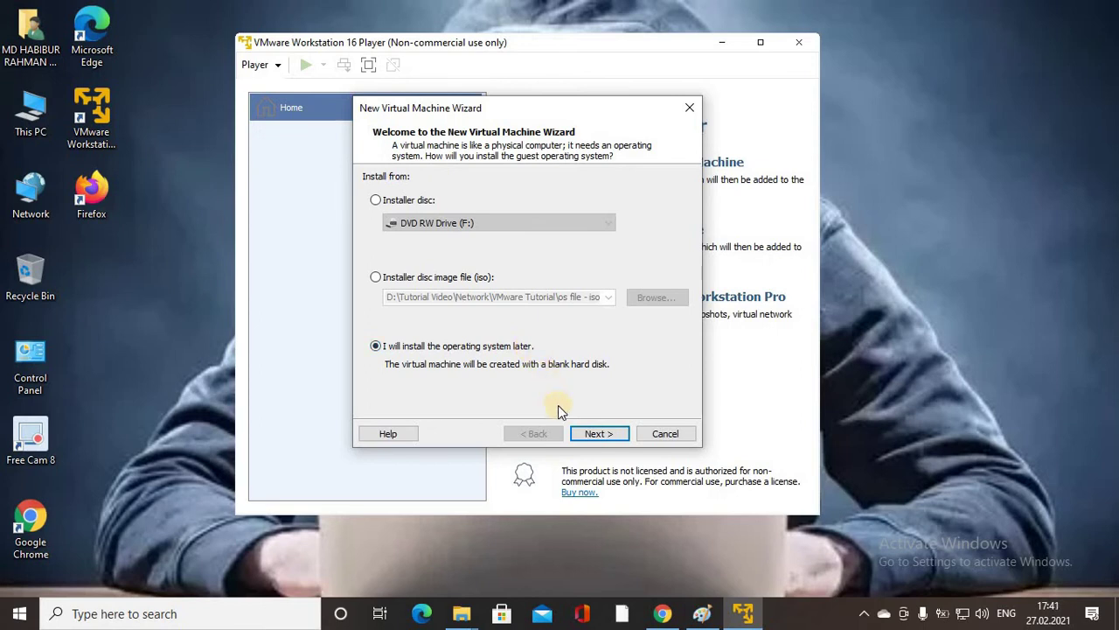
{"action": "left_click", "coordinate": [609, 434]}
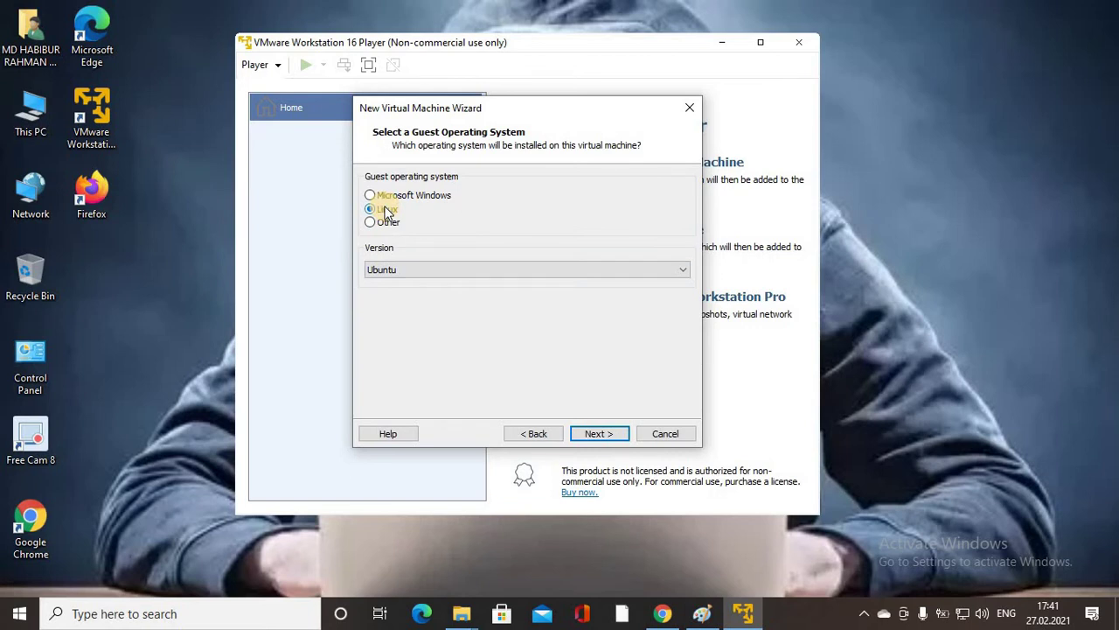
Set the guest operating system to Linux, version Ubuntu, and advance to naming.
{"action": "left_click", "coordinate": [411, 196]}
{"action": "left_click", "coordinate": [375, 210]}
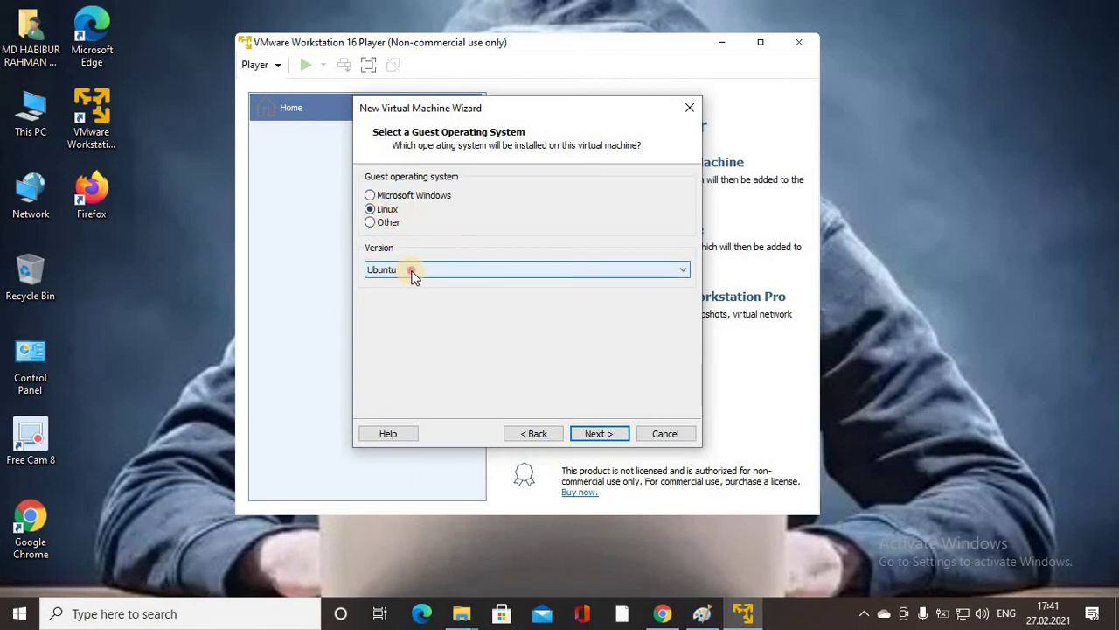
{"action": "left_click", "coordinate": [412, 273]}
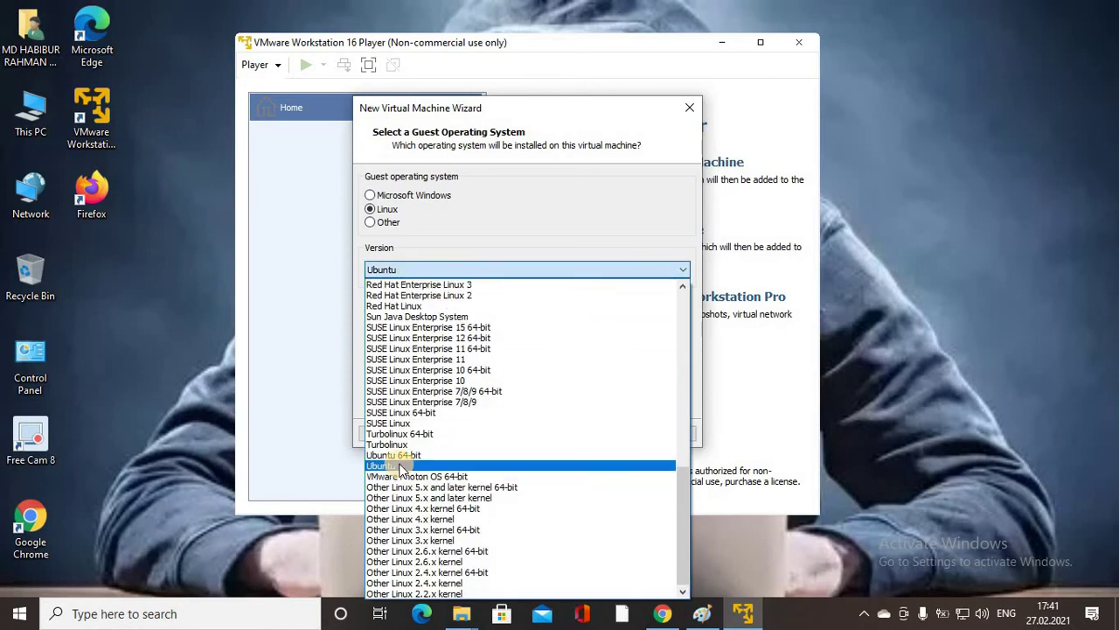
{"action": "left_click", "coordinate": [402, 465]}
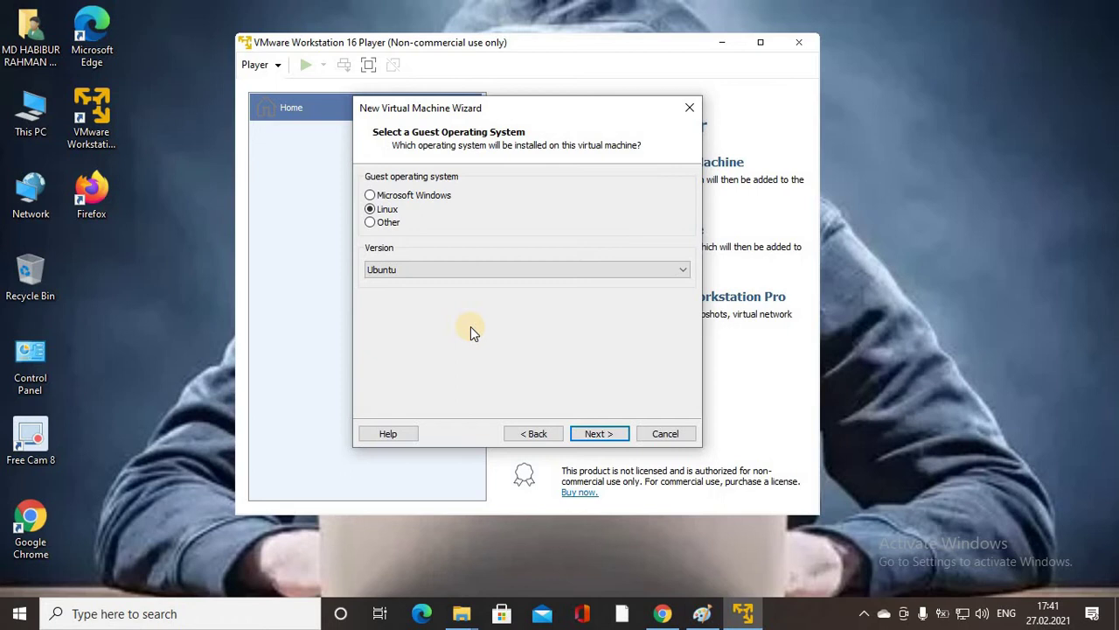
{"action": "left_click", "coordinate": [457, 273]}
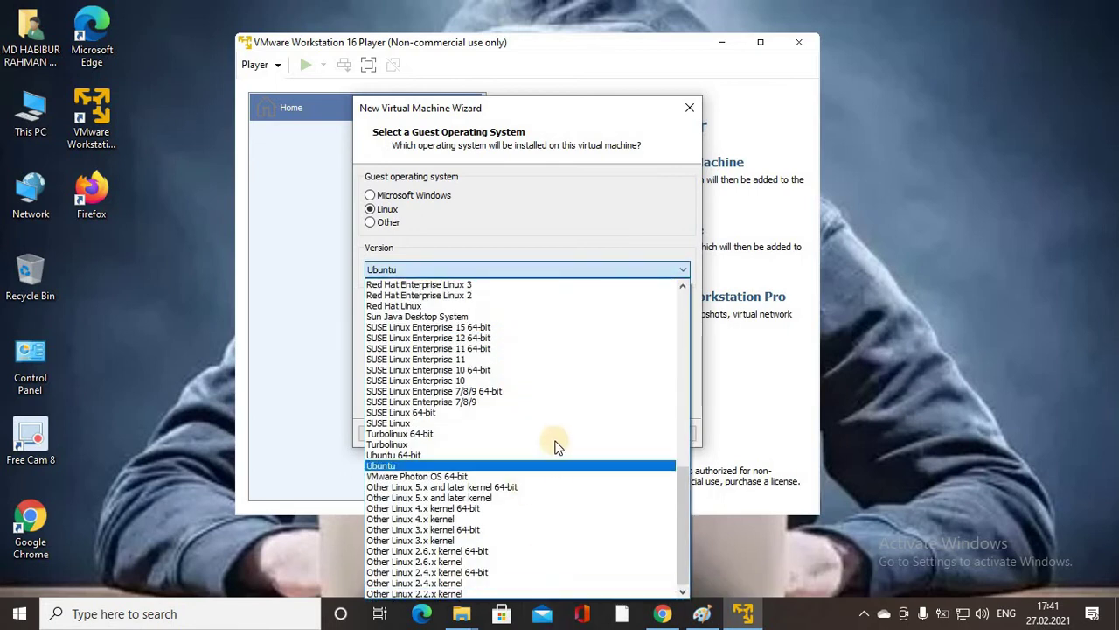
{"action": "left_click", "coordinate": [442, 467]}
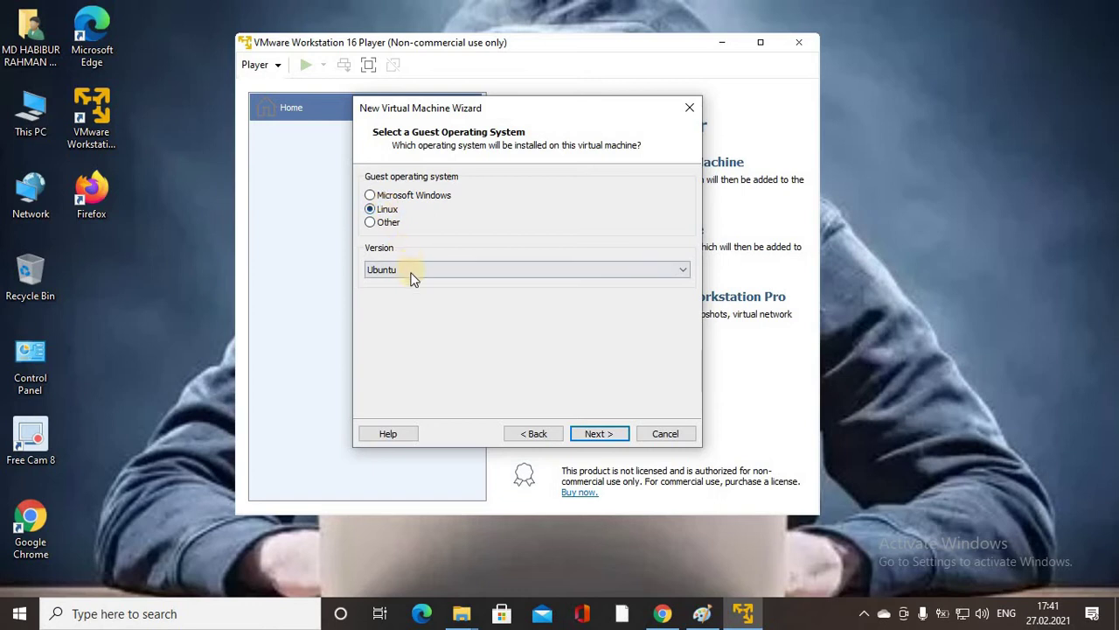
{"action": "left_click", "coordinate": [601, 435]}
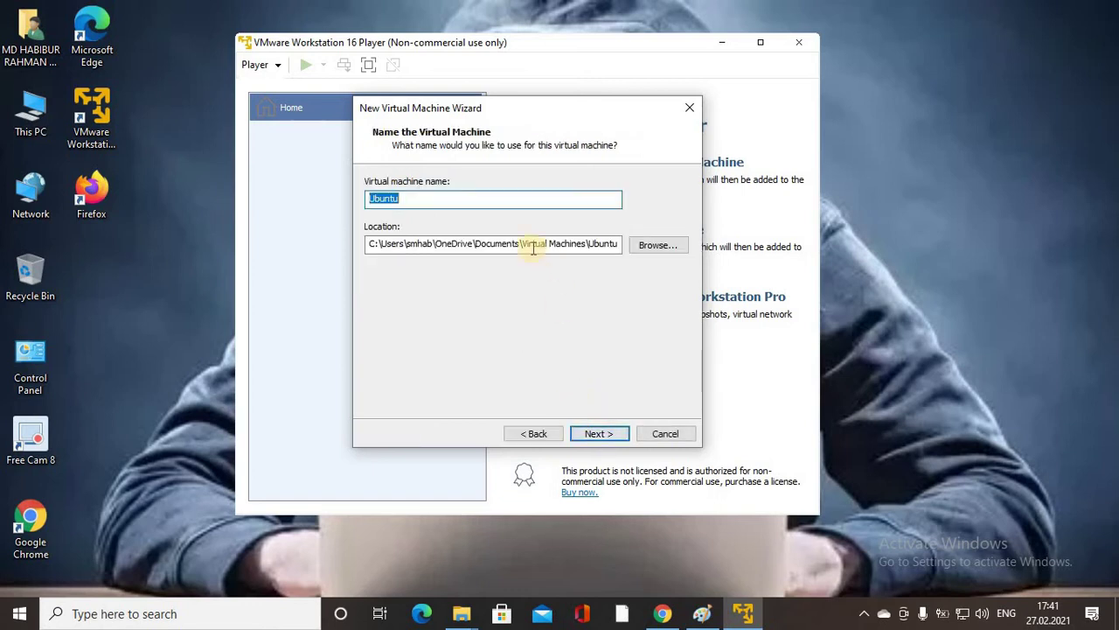
Keep the VM name Ubuntu and open Browse For Folder for its location.
{"action": "left_click", "coordinate": [440, 199]}
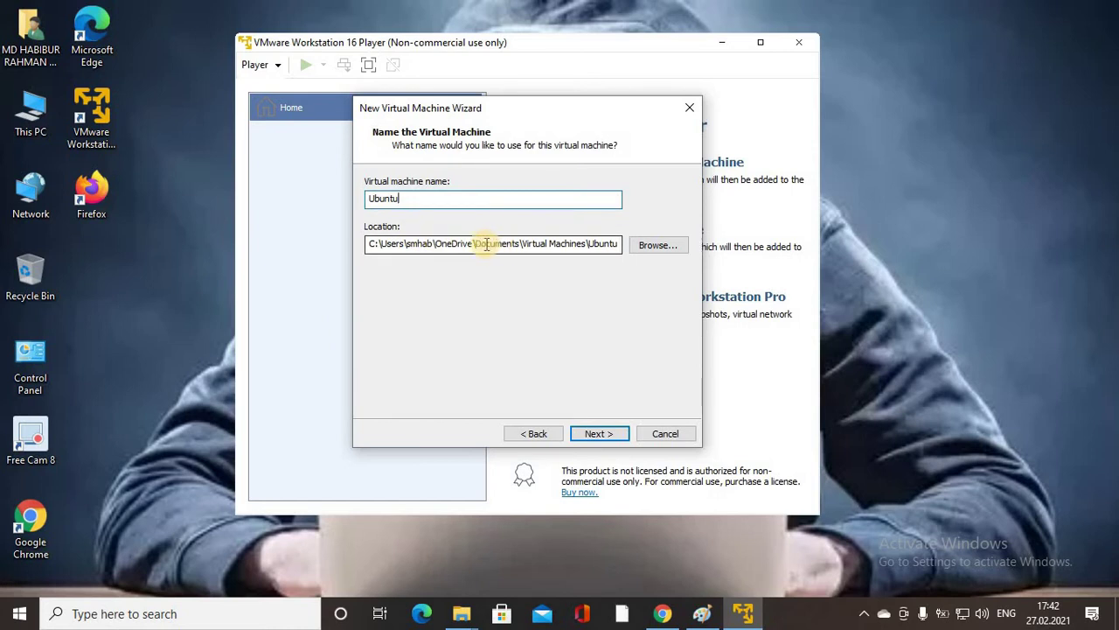
{"action": "left_click", "coordinate": [655, 245]}
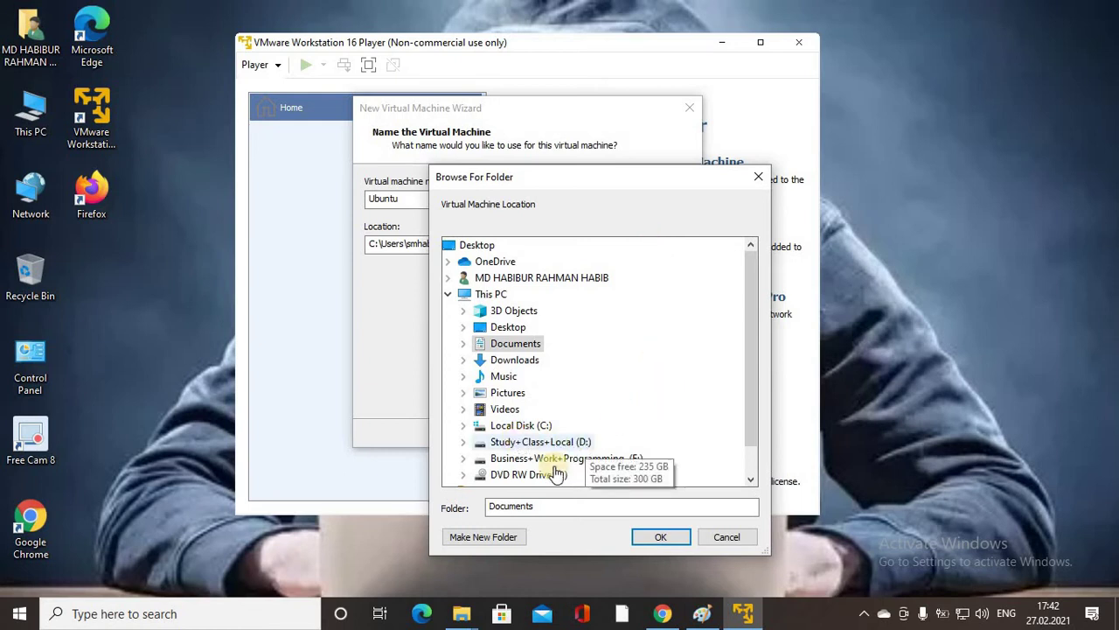
Confirm in File Explorer that VMware Tutorial's setup directory folder is empty, then return to VMware.
{"action": "mouse_move", "coordinate": [479, 618]}
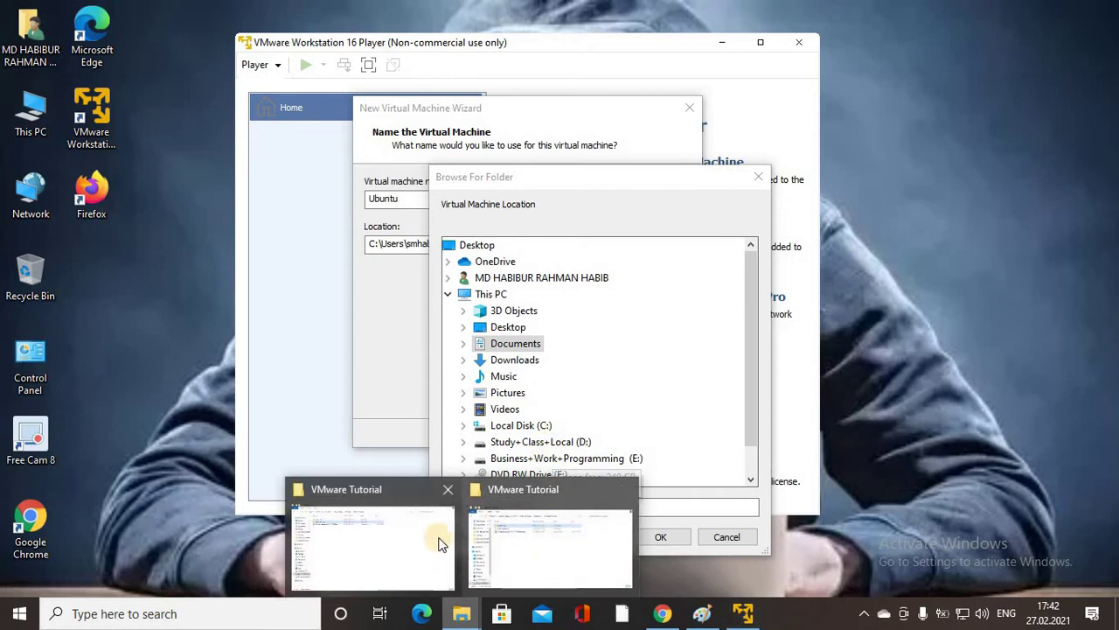
{"action": "left_click", "coordinate": [517, 542]}
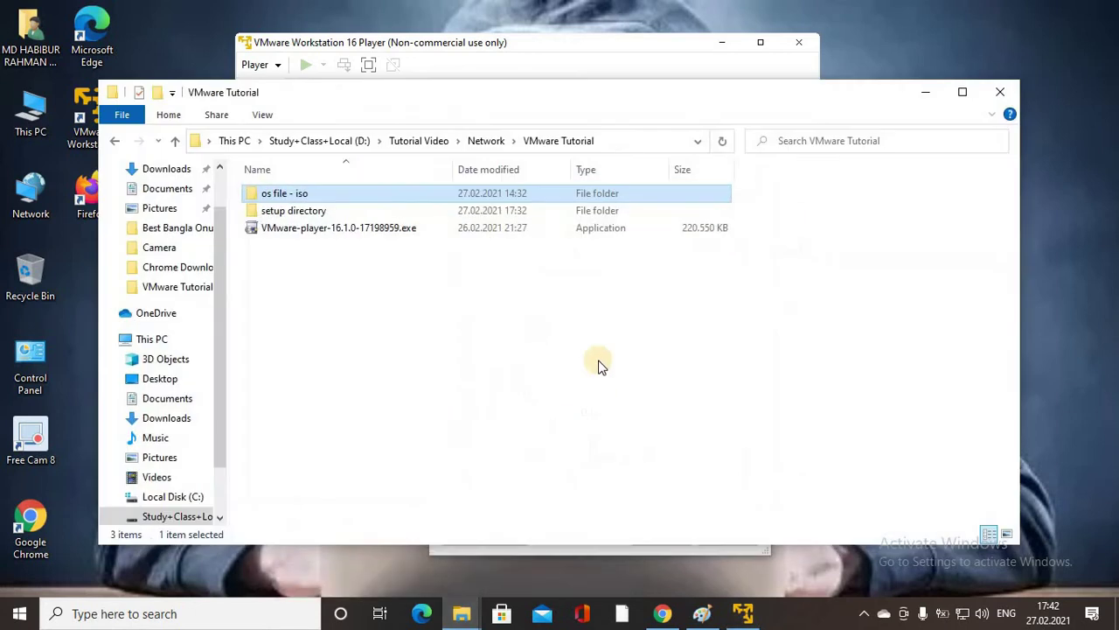
{"action": "left_click", "coordinate": [316, 212]}
{"action": "double_click", "coordinate": [316, 213]}
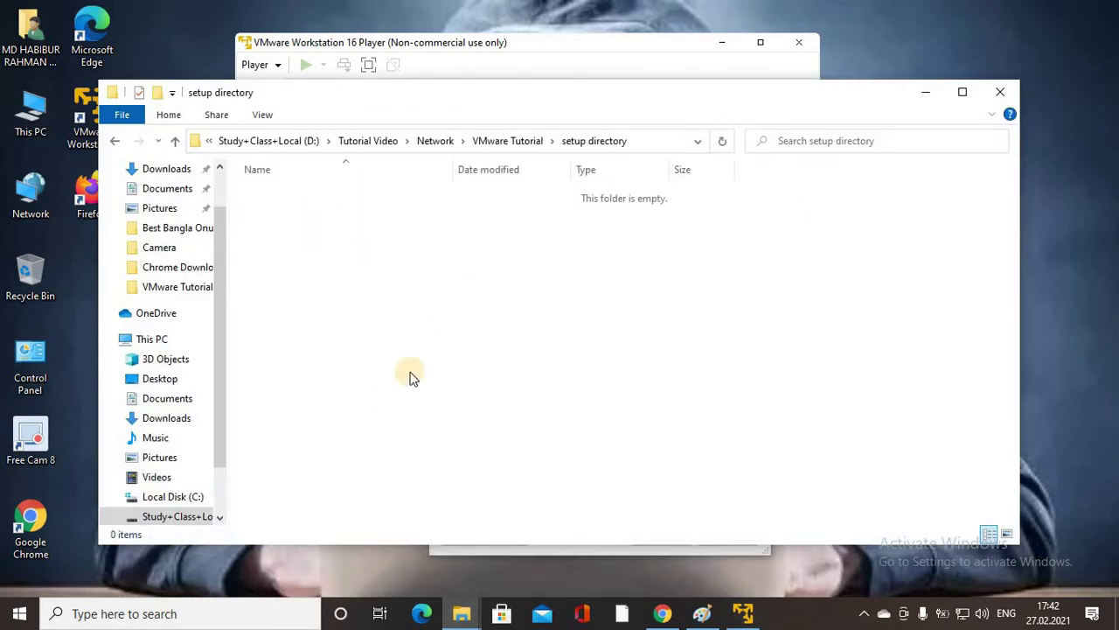
{"action": "left_click", "coordinate": [175, 143]}
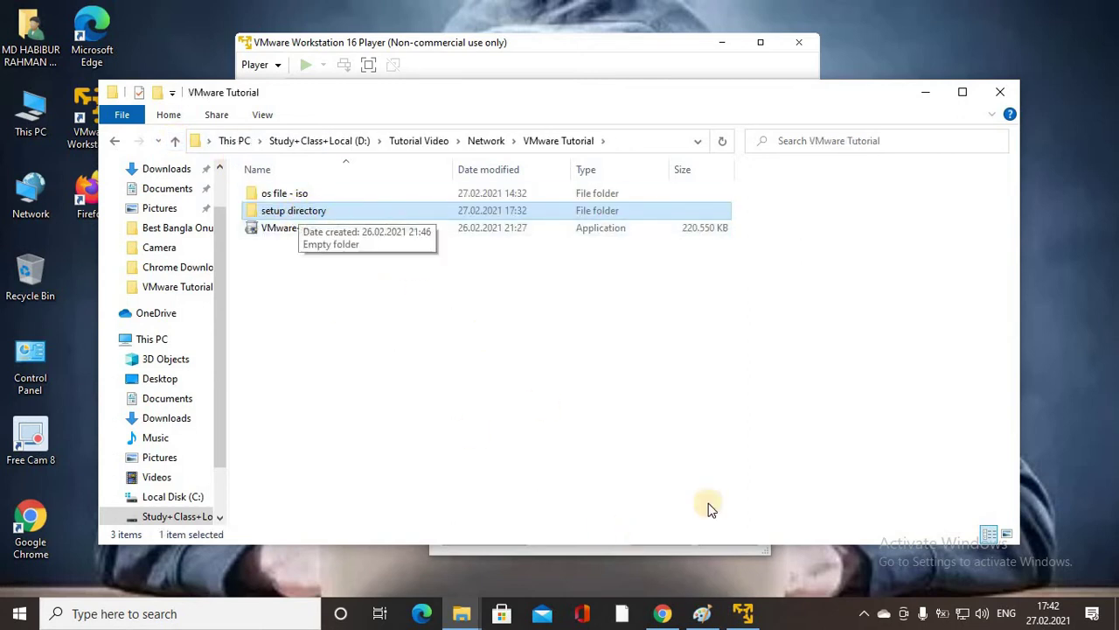
{"action": "left_click", "coordinate": [739, 603]}
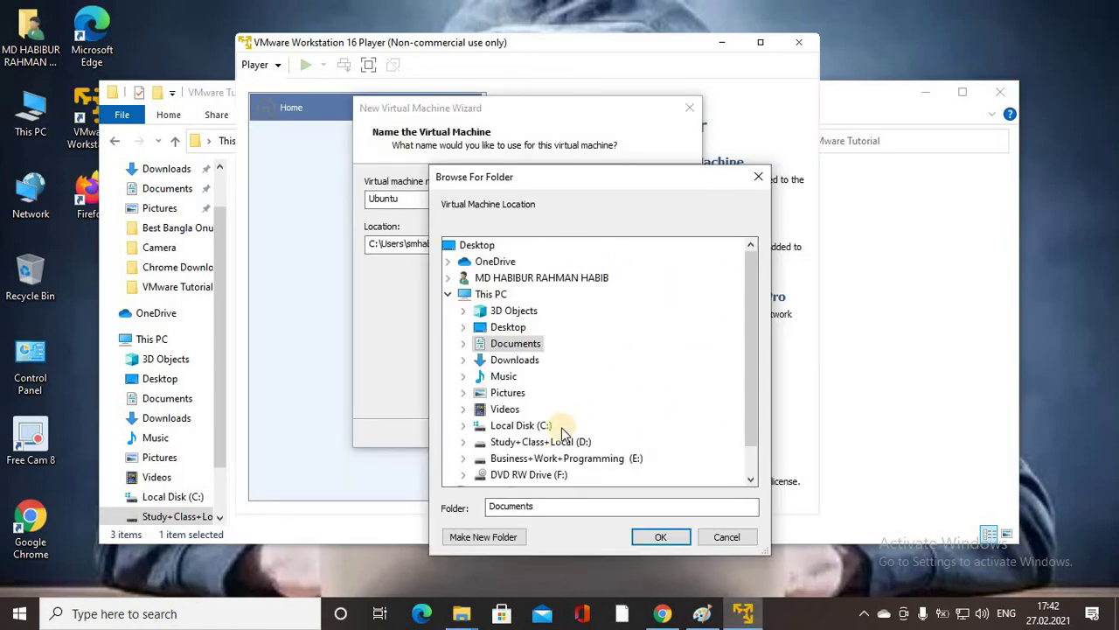
Pick D:\Tutorial Video\Network\VMware Tutorial\setup directory as the VM location.
{"action": "double_click", "coordinate": [529, 443]}
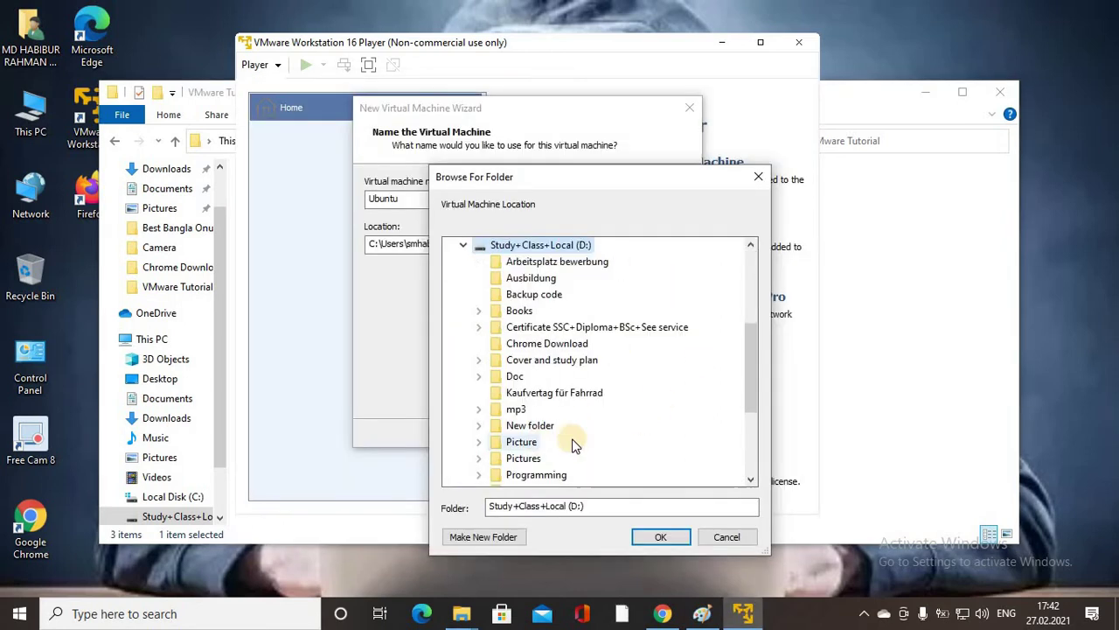
{"action": "scroll", "coordinate": [661, 337], "scroll_direction": "down", "scroll_amount": 1}
{"action": "scroll", "coordinate": [662, 341], "scroll_direction": "down", "scroll_amount": 1}
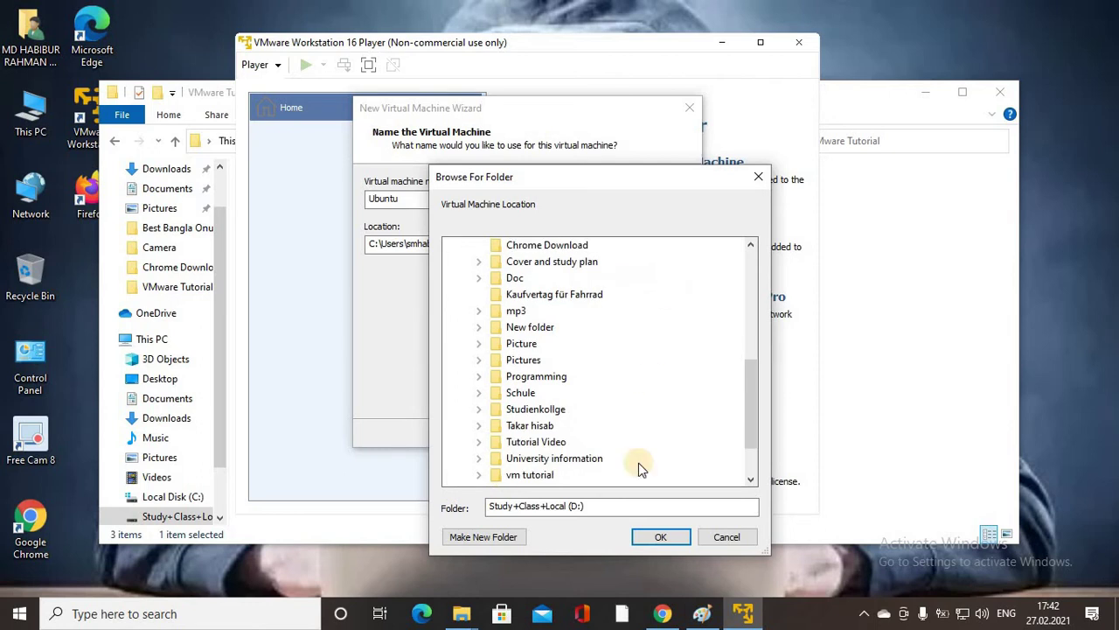
{"action": "double_click", "coordinate": [529, 442]}
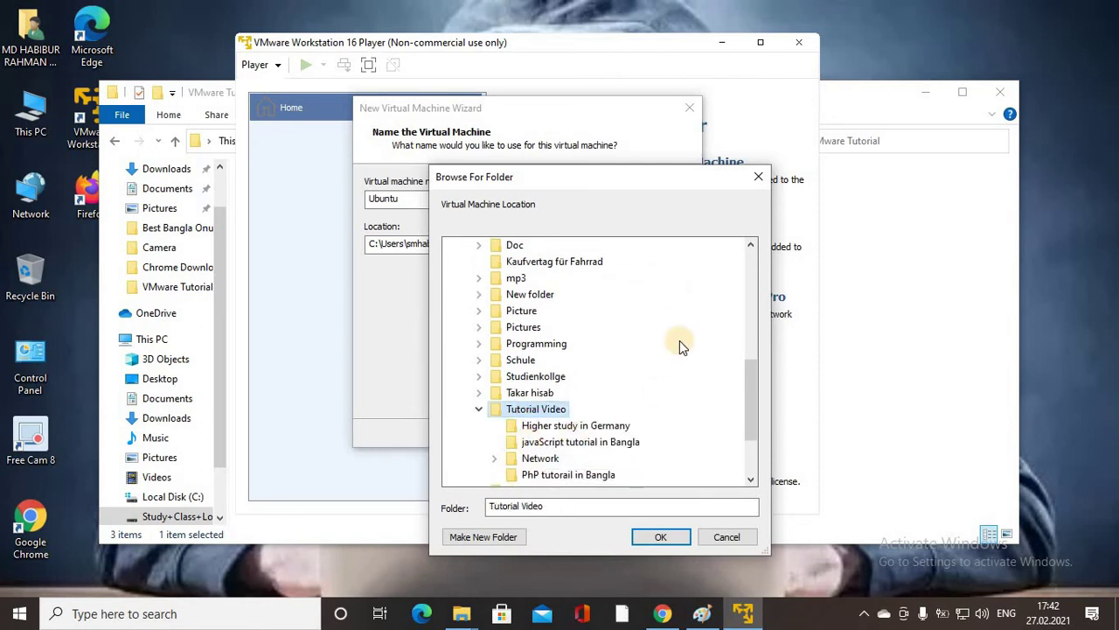
{"action": "scroll", "coordinate": [679, 340], "scroll_direction": "down", "scroll_amount": 1}
{"action": "double_click", "coordinate": [533, 428]}
{"action": "scroll", "coordinate": [687, 388], "scroll_direction": "up", "scroll_amount": 1}
{"action": "scroll", "coordinate": [682, 310], "scroll_direction": "down", "scroll_amount": 2}
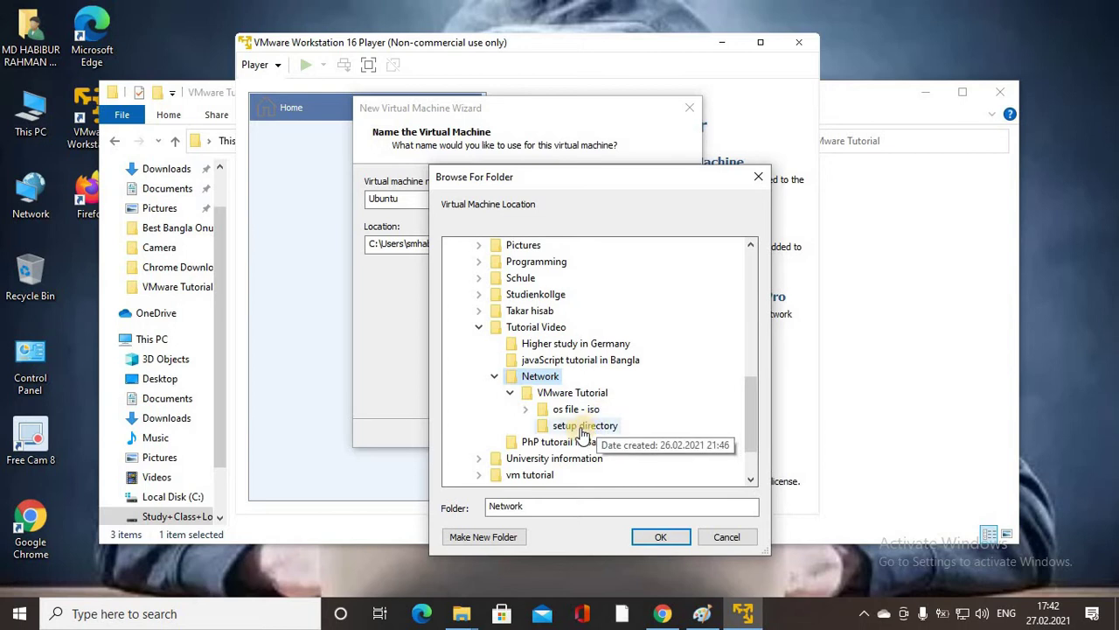
{"action": "left_click", "coordinate": [578, 426]}
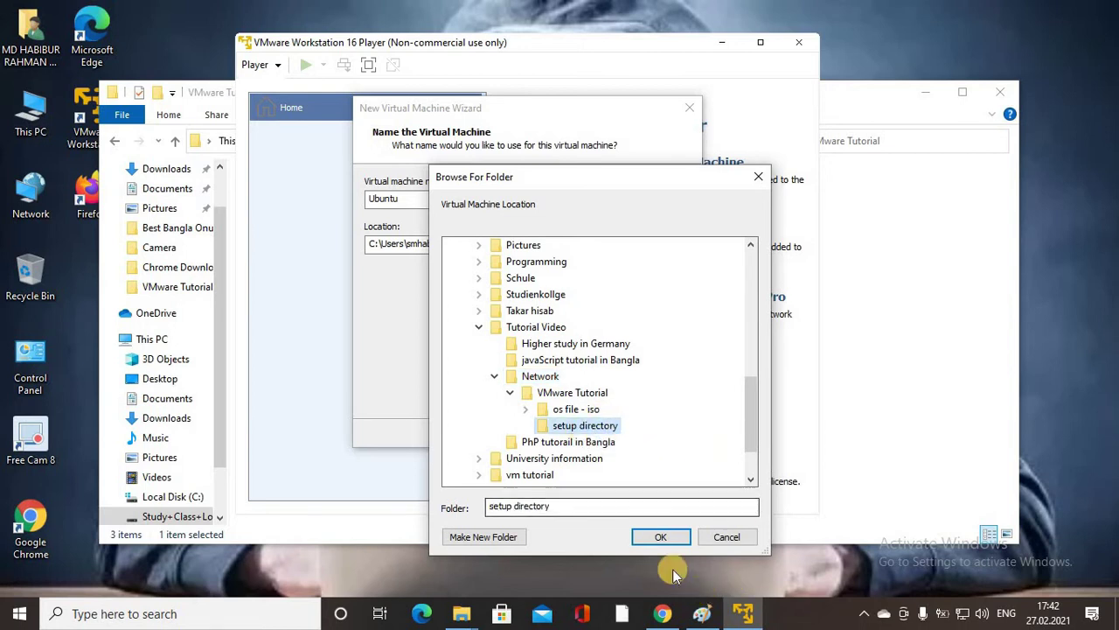
{"action": "left_click", "coordinate": [662, 537]}
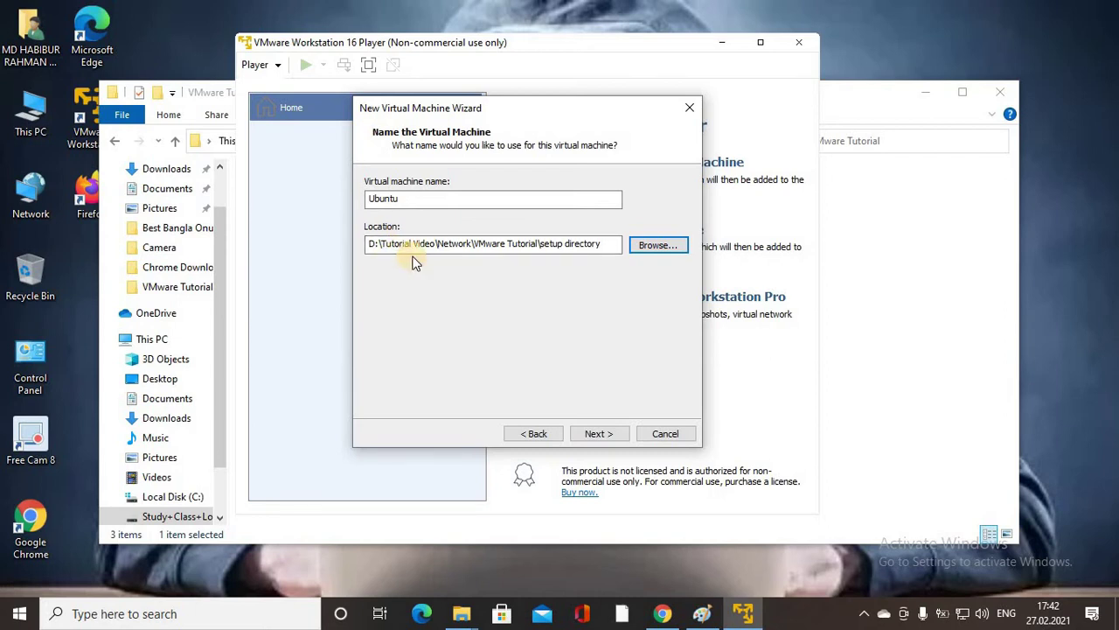
Append \Ubuntu to the location path so the VM gets its own subfolder.
{"action": "left_click", "coordinate": [610, 243]}
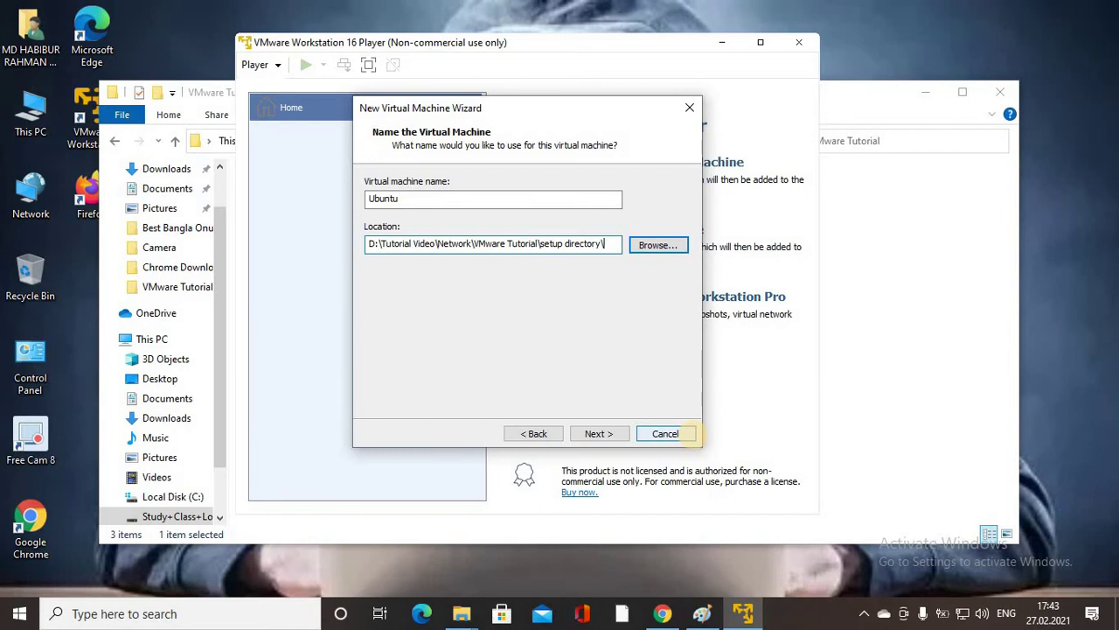
{"action": "left_click_drag", "start_coordinate": [437, 195], "coordinate": [341, 200]}
{"action": "key", "text": "ctrl+c"}
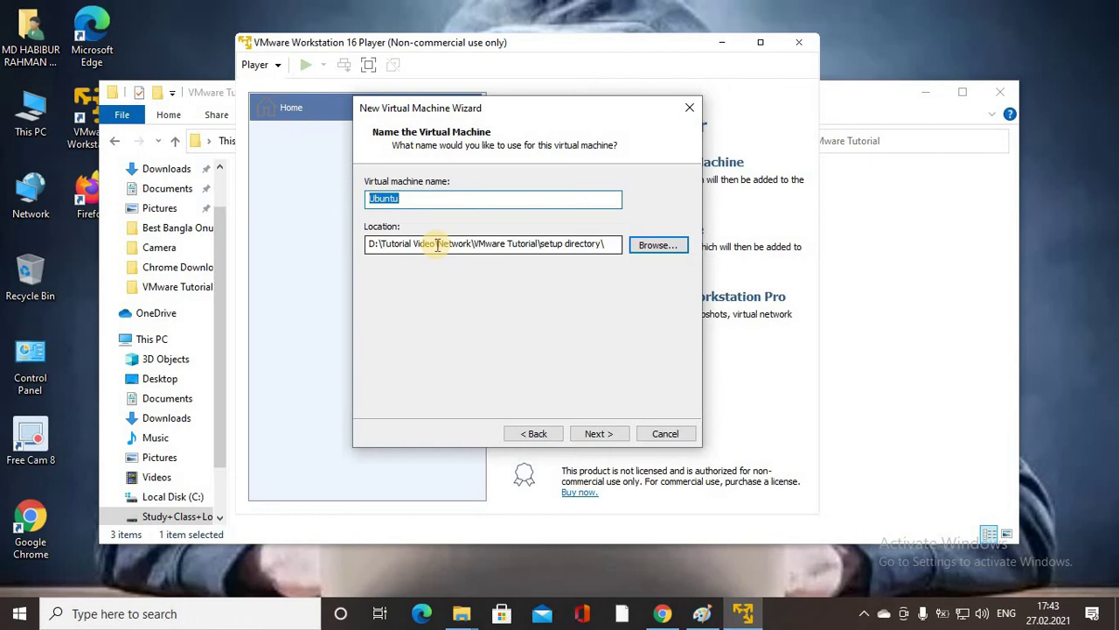
{"action": "left_click", "coordinate": [616, 244]}
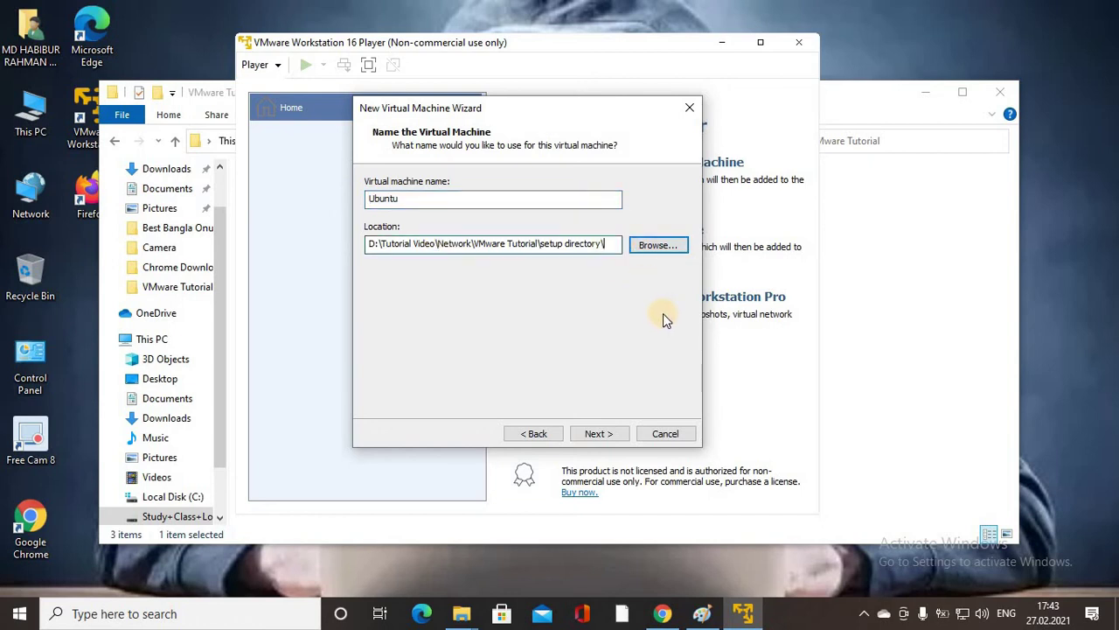
{"action": "key", "text": "ctrl+v"}
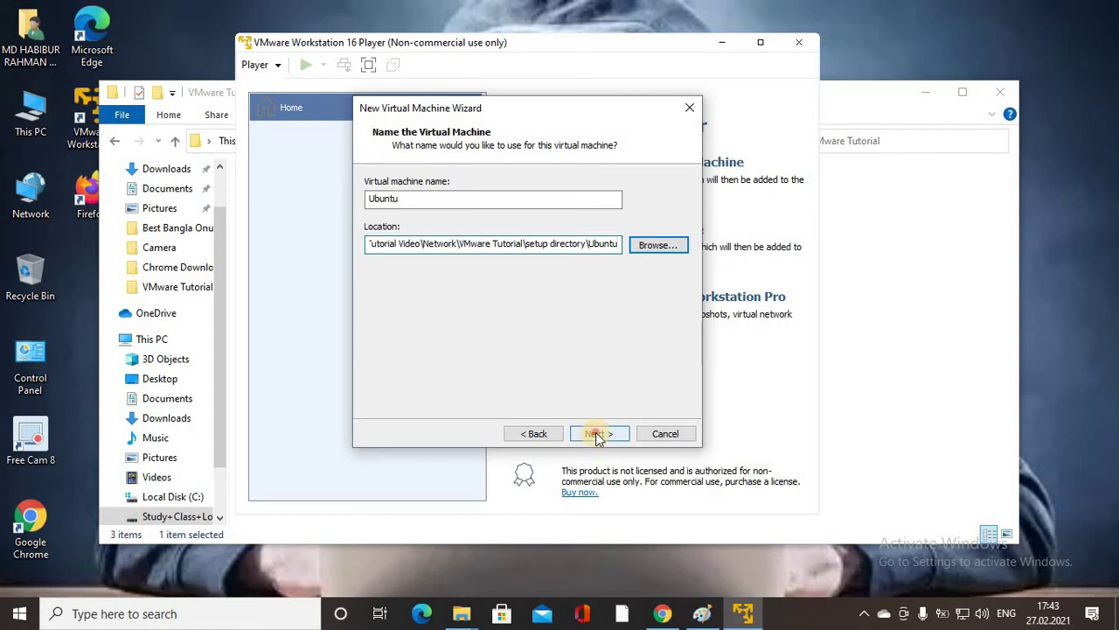
{"action": "left_click", "coordinate": [596, 434]}
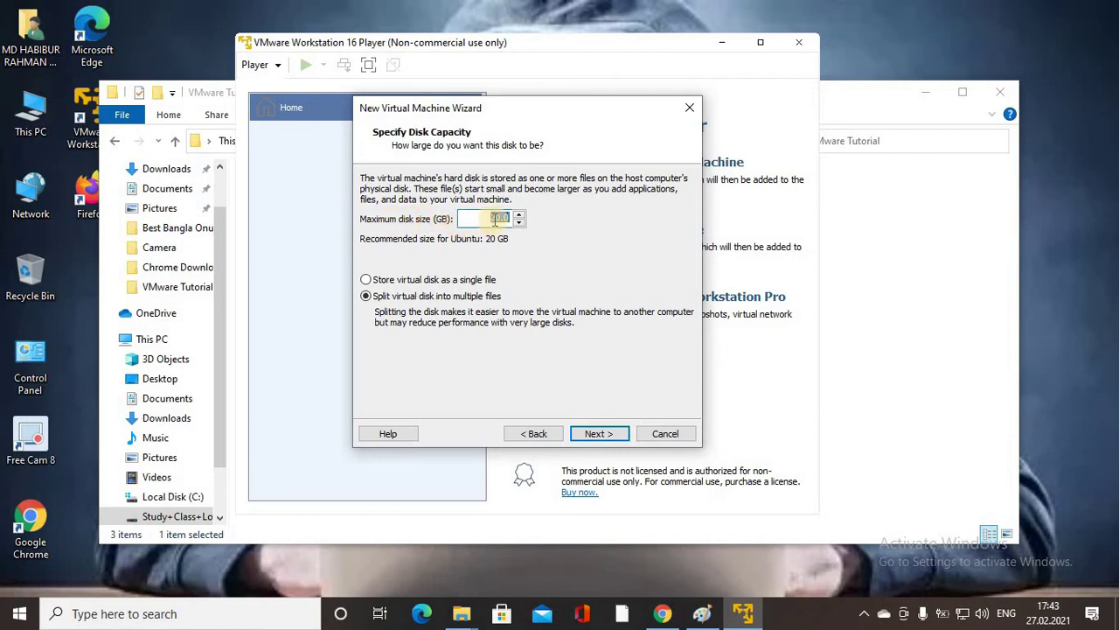
Keep the maximum disk size at 20 GB, split into multiple files, and continue.
{"action": "left_click", "coordinate": [500, 218]}
{"action": "key", "text": "BackSpace"}
{"action": "type", "text": "4"}
{"action": "key", "text": "BackSpace"}
{"action": "type", "text": "2"}
{"action": "left_click", "coordinate": [600, 432]}
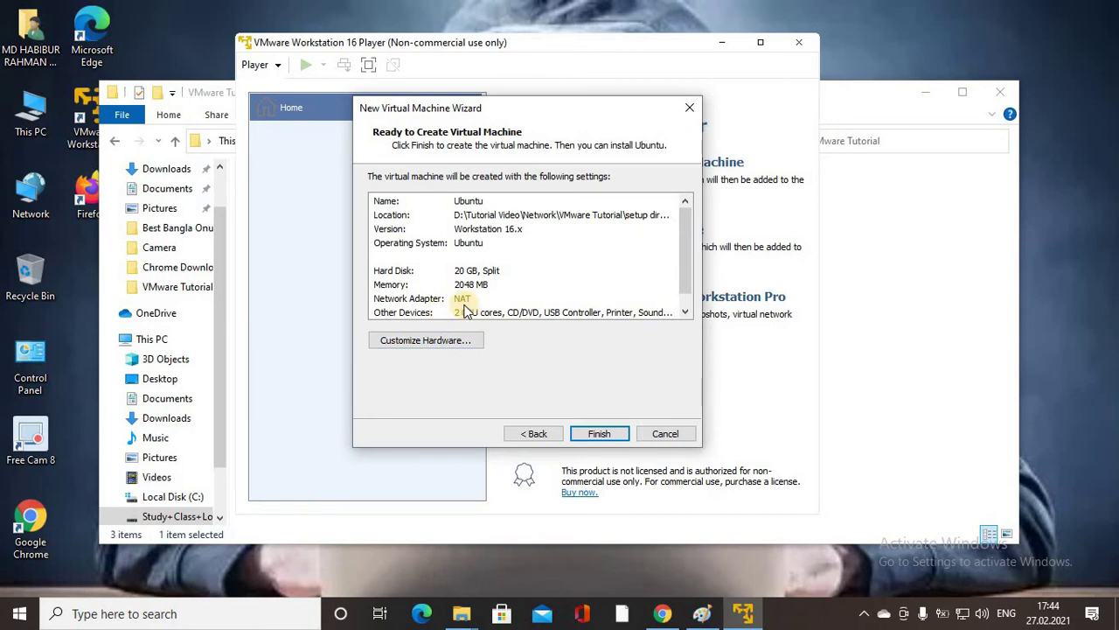
Open Customize Hardware for the new Ubuntu VM.
{"action": "left_click", "coordinate": [428, 343]}
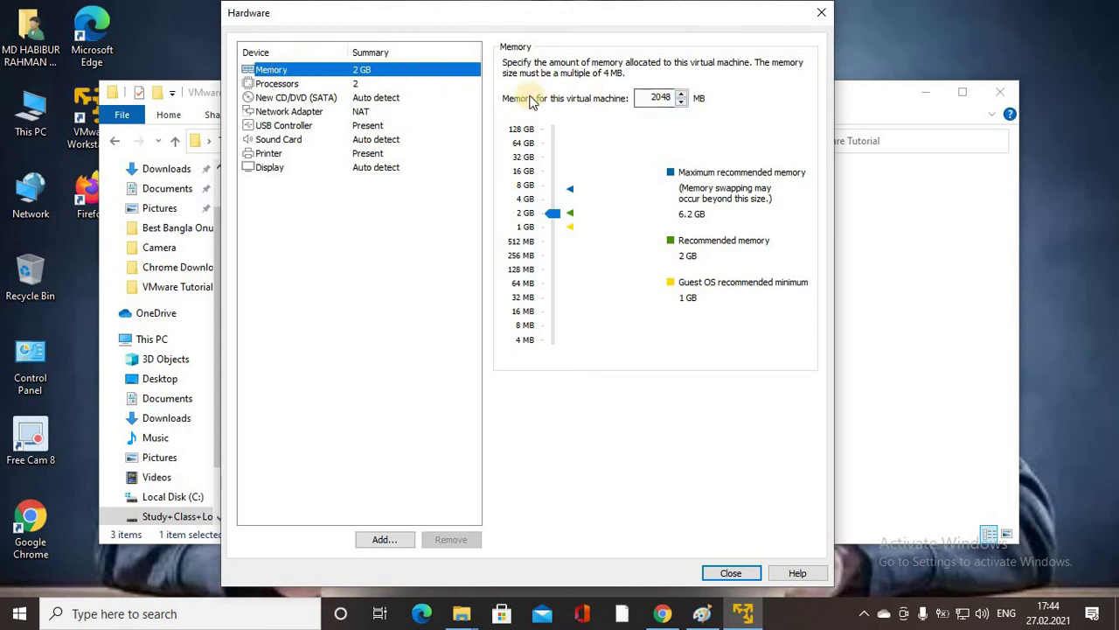
Reduce the VM's processor cores from 2 to 1 and view the CD/DVD drive settings.
{"action": "left_click", "coordinate": [300, 84]}
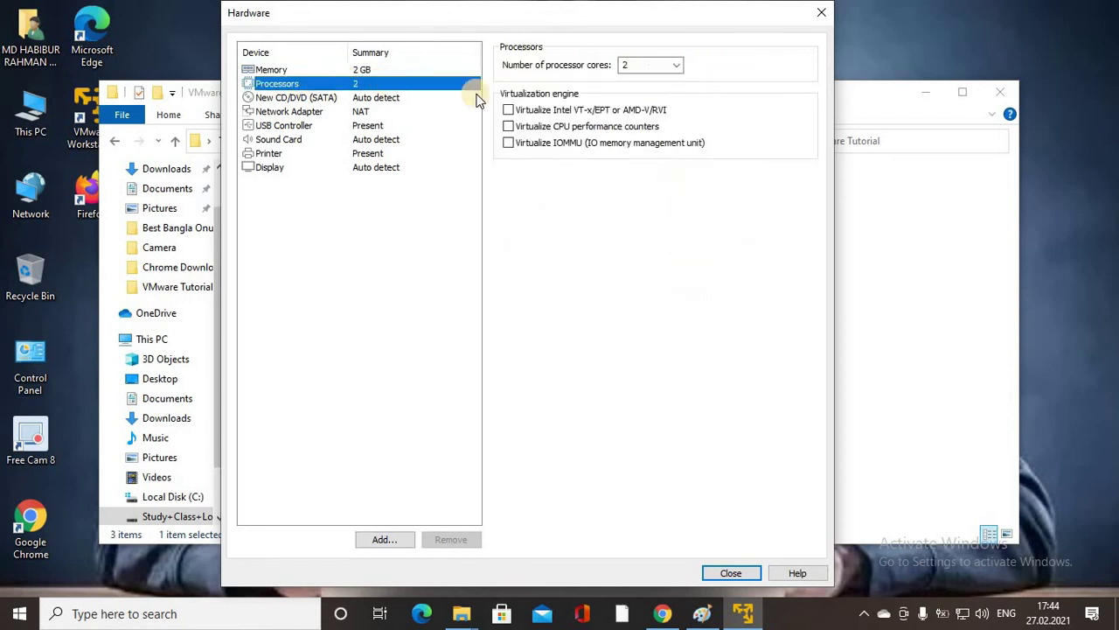
{"action": "left_click", "coordinate": [679, 67]}
{"action": "left_click", "coordinate": [648, 79]}
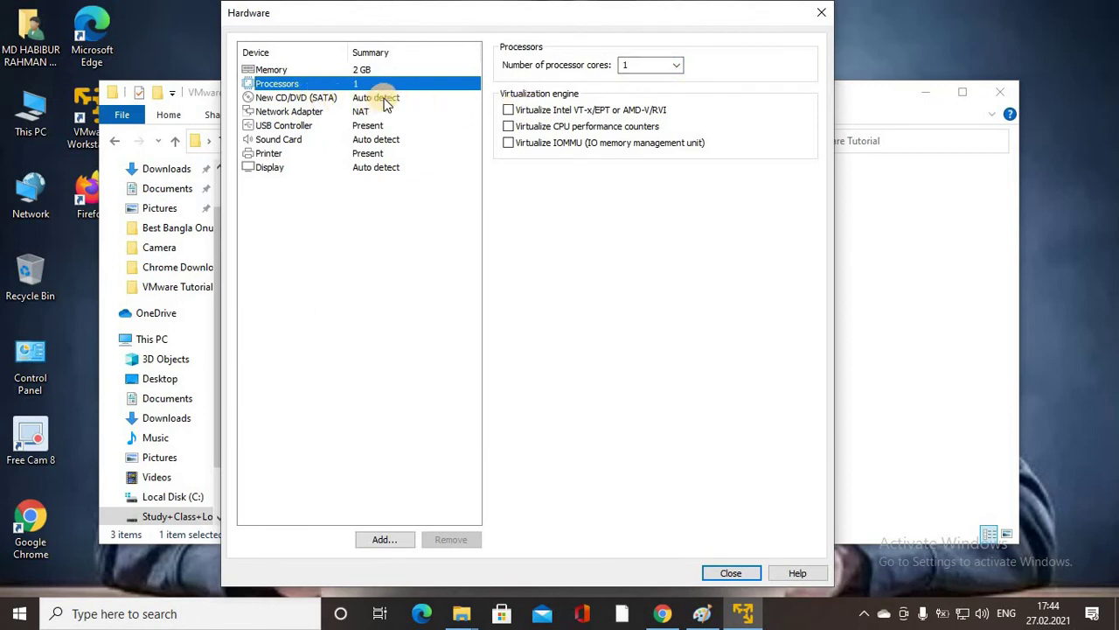
{"action": "left_click", "coordinate": [291, 72]}
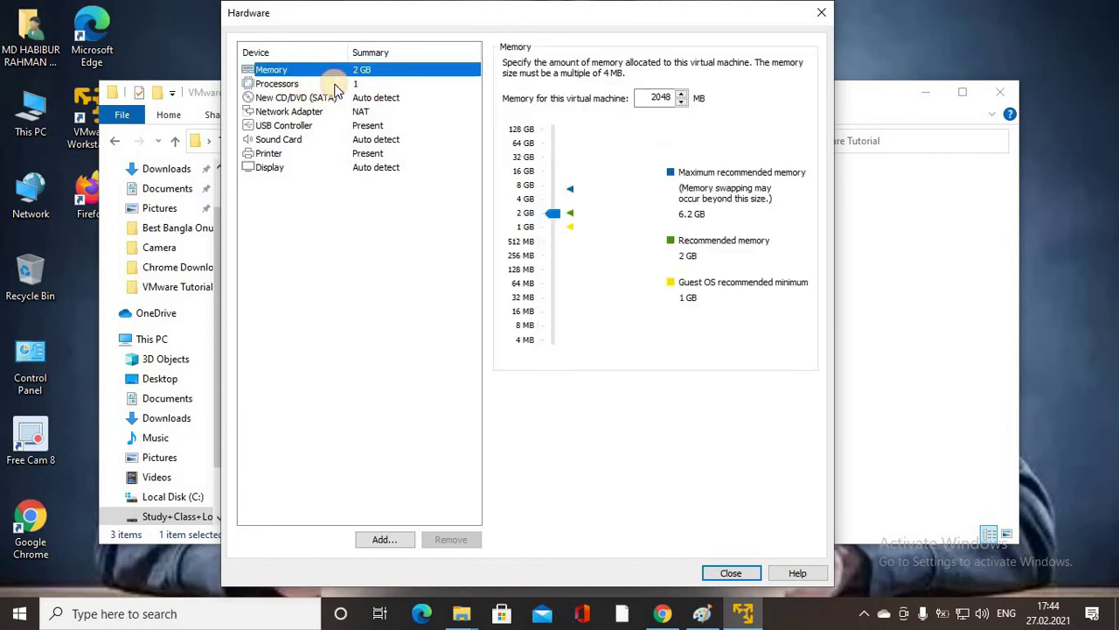
{"action": "left_click", "coordinate": [302, 84]}
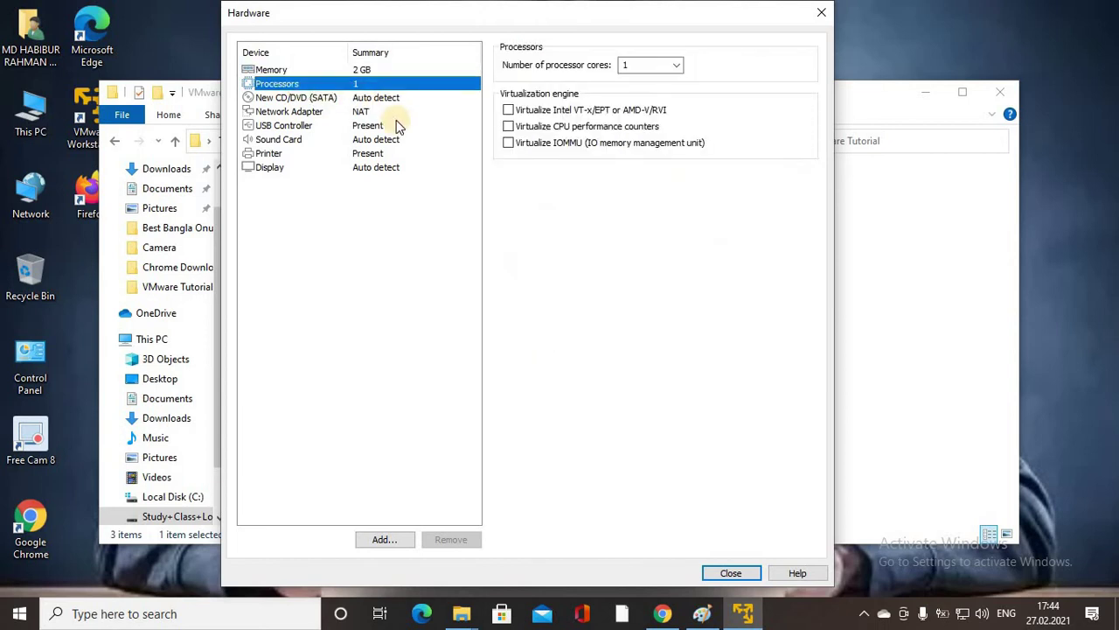
{"action": "left_click", "coordinate": [285, 97]}
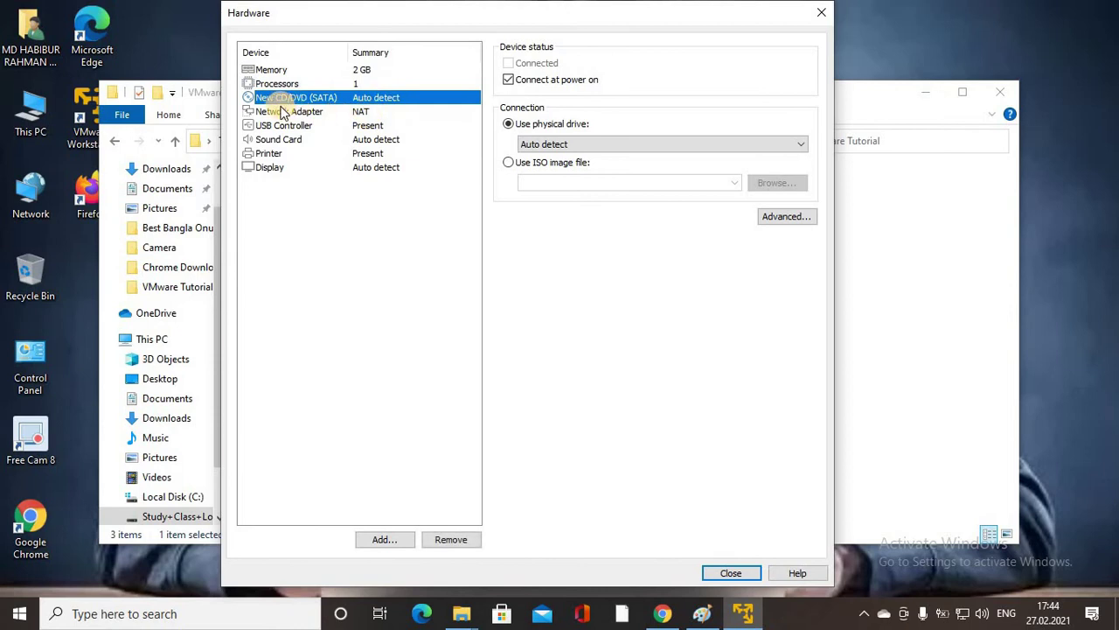
Attach ubuntu-20.04.2.0-desktop-amd64.iso from the Ubuntu iso file folder to the CD/DVD drive.
{"action": "left_click", "coordinate": [540, 164]}
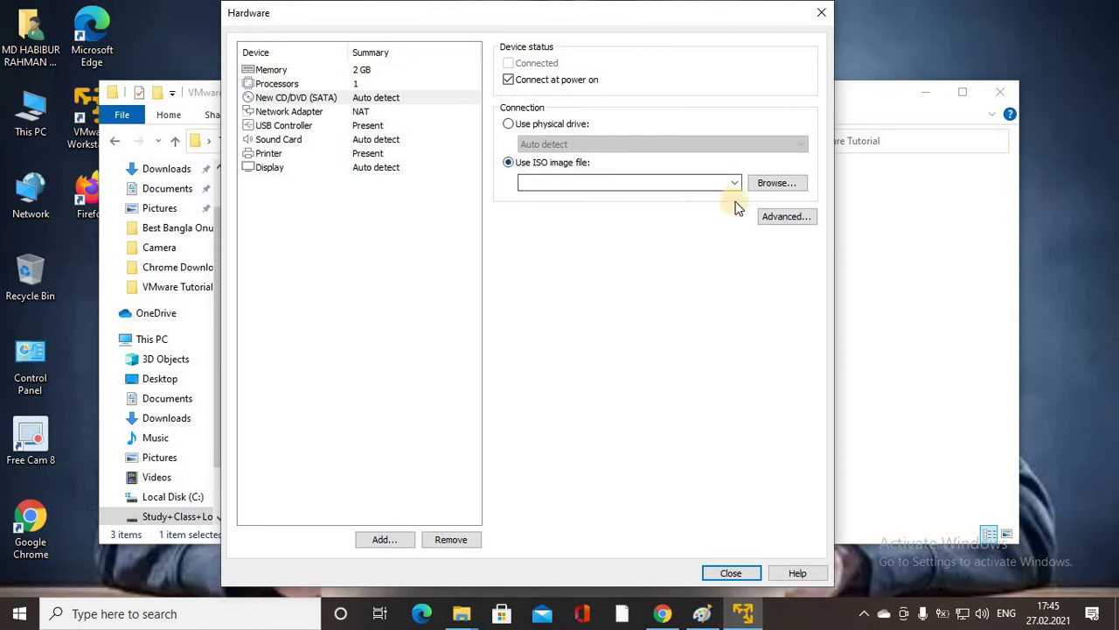
{"action": "left_click", "coordinate": [777, 185]}
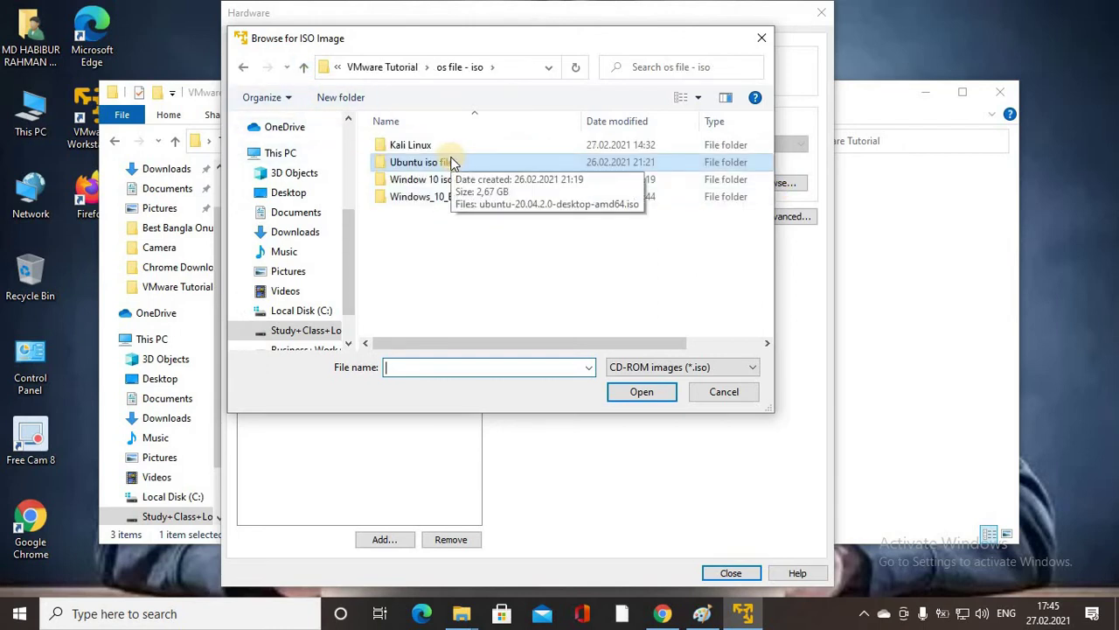
{"action": "double_click", "coordinate": [430, 165]}
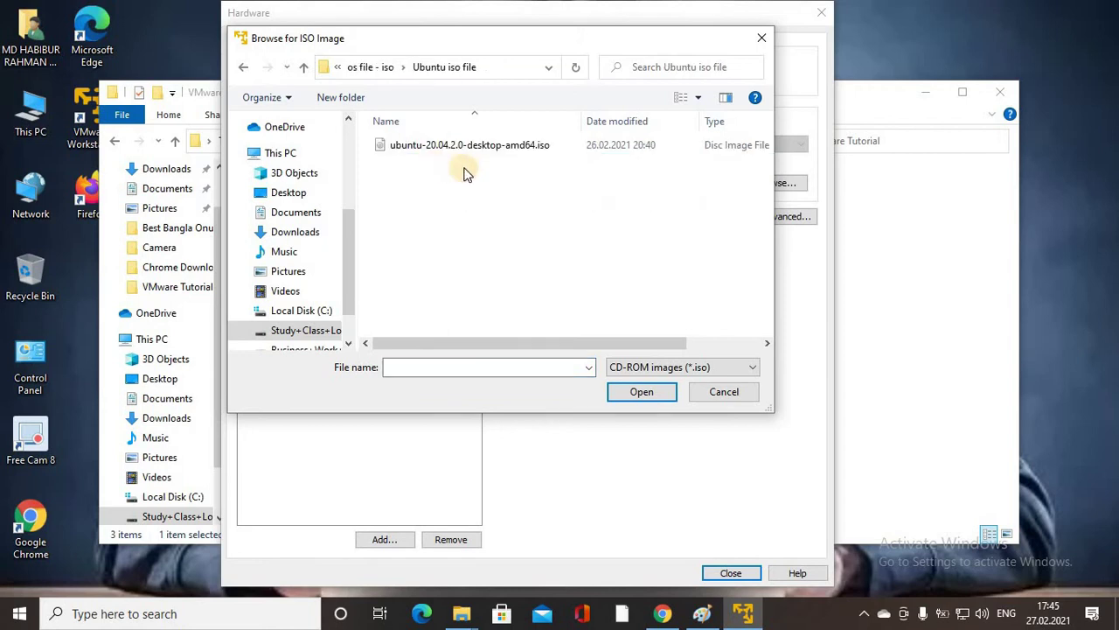
{"action": "left_click", "coordinate": [408, 147]}
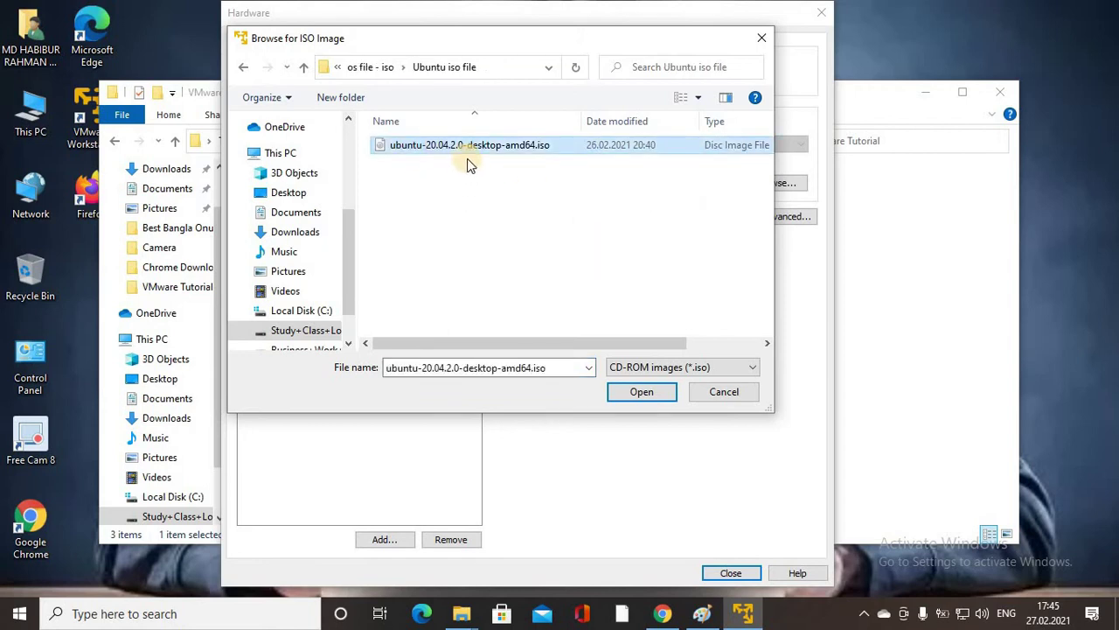
{"action": "left_click", "coordinate": [642, 393]}
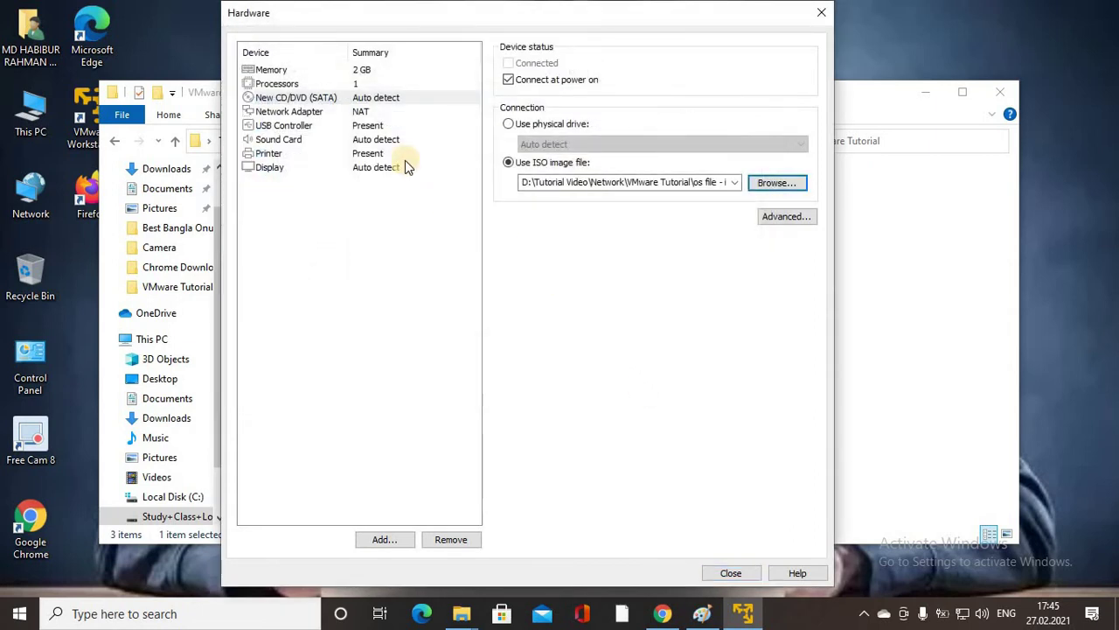
{"action": "left_click", "coordinate": [312, 112]}
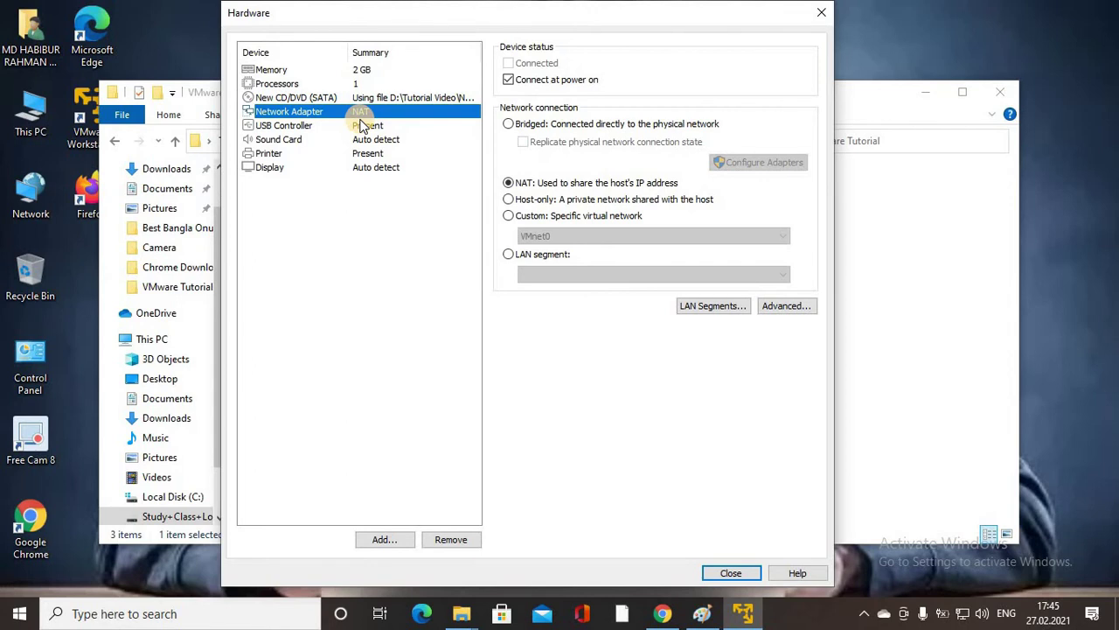
Remove the sound card and printer, keeping only CD/DVD and the USB controller as extra hardware.
{"action": "left_click", "coordinate": [306, 127]}
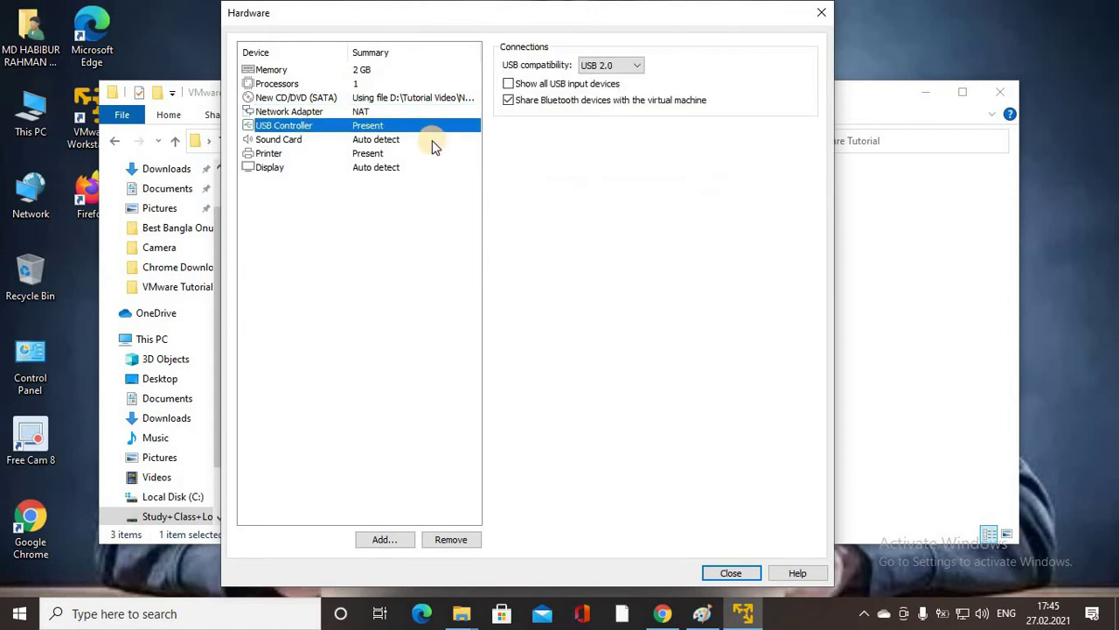
{"action": "left_click", "coordinate": [303, 143]}
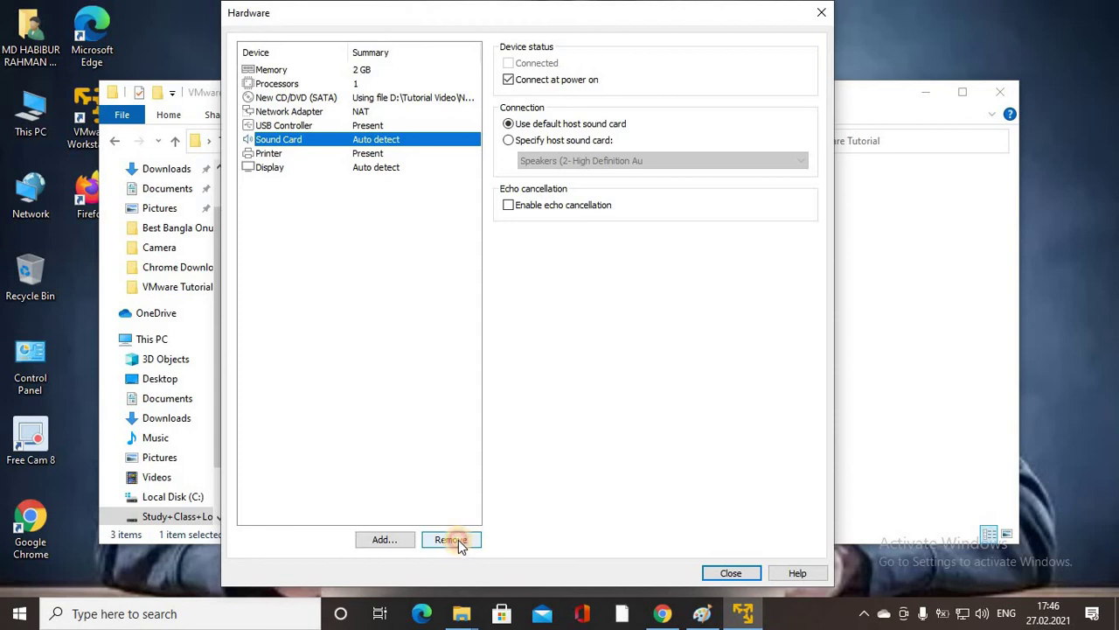
{"action": "left_click", "coordinate": [451, 540]}
{"action": "left_click", "coordinate": [284, 143]}
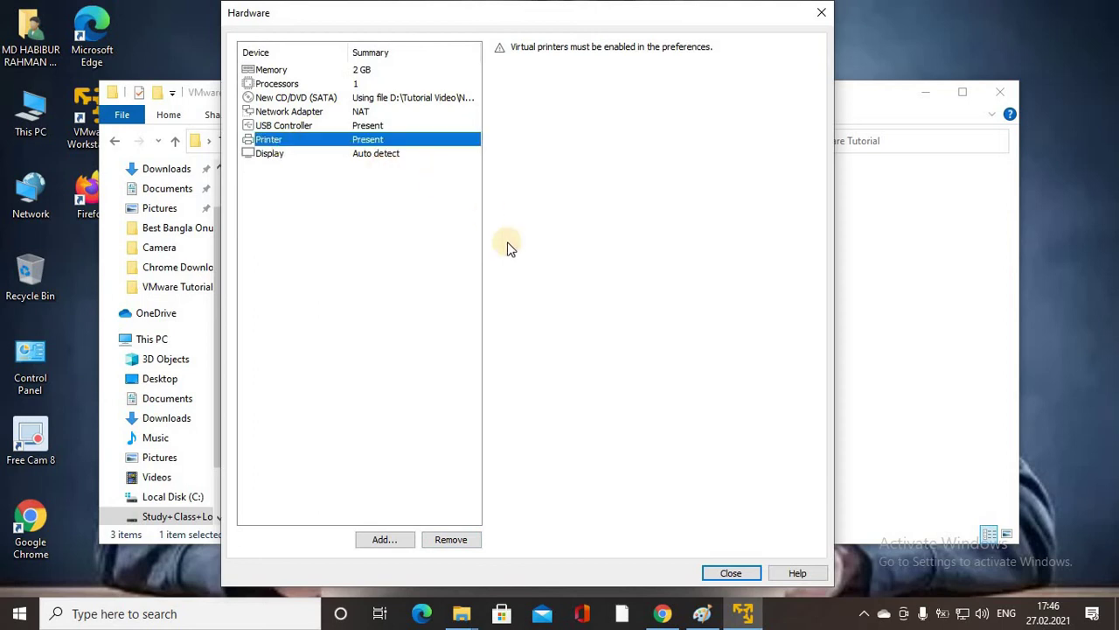
{"action": "left_click", "coordinate": [458, 539]}
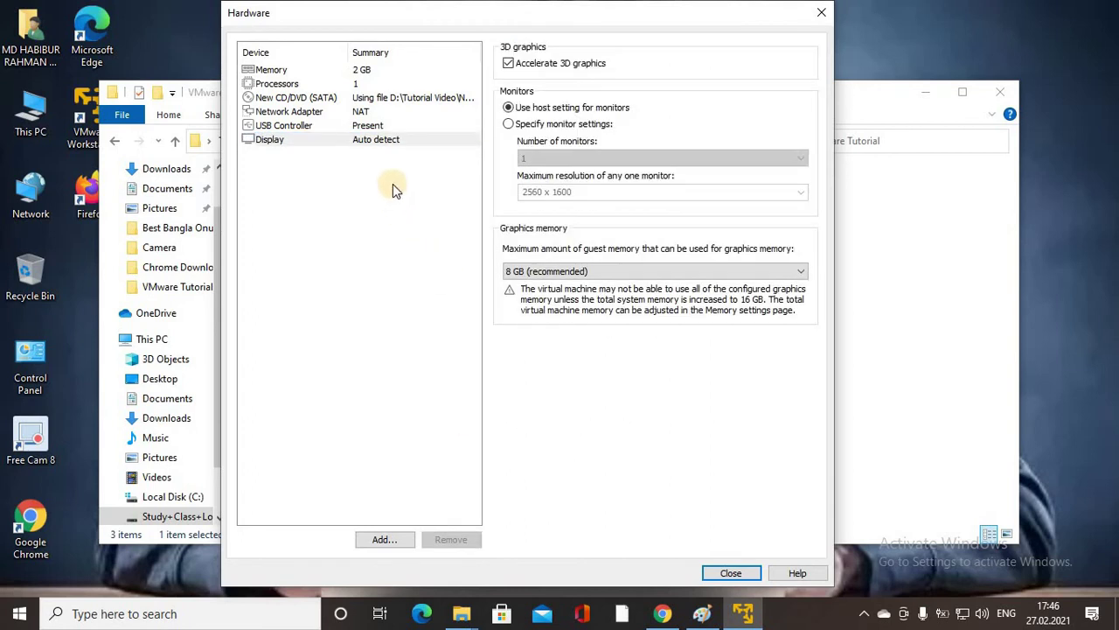
{"action": "left_click", "coordinate": [296, 140]}
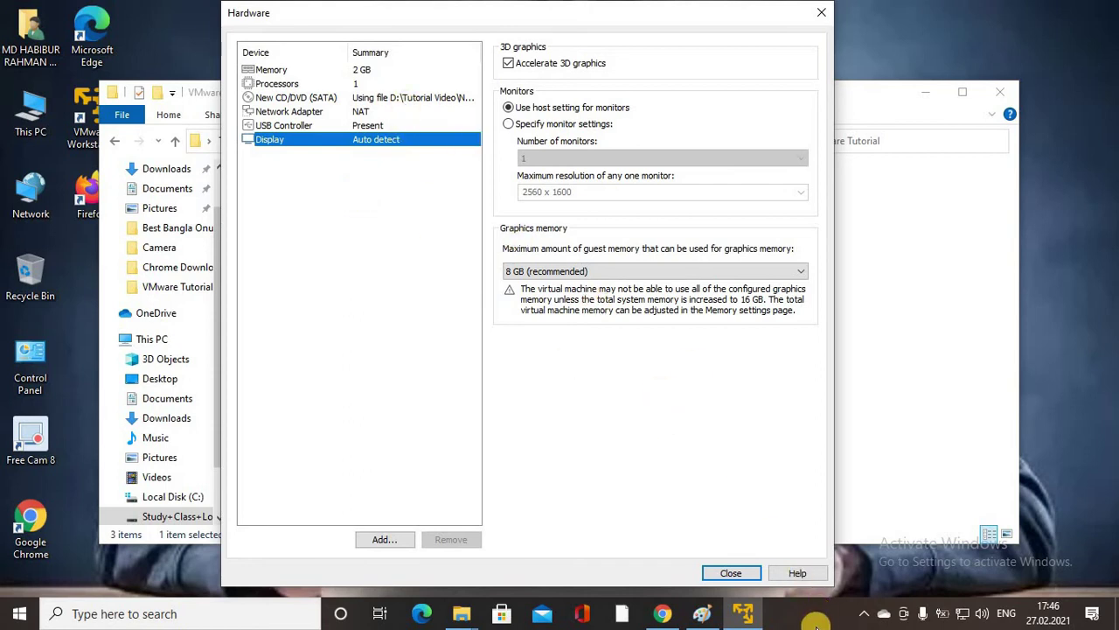
{"action": "left_click", "coordinate": [731, 573]}
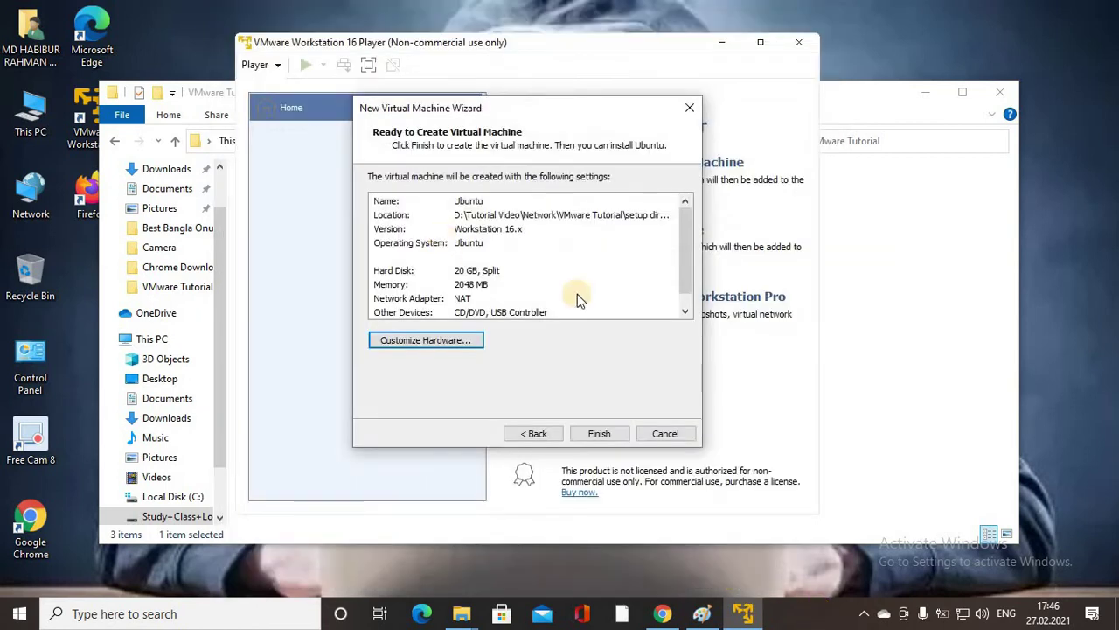
Finish the wizard to create the Ubuntu VM with 2 GB RAM.
{"action": "left_click", "coordinate": [600, 435]}
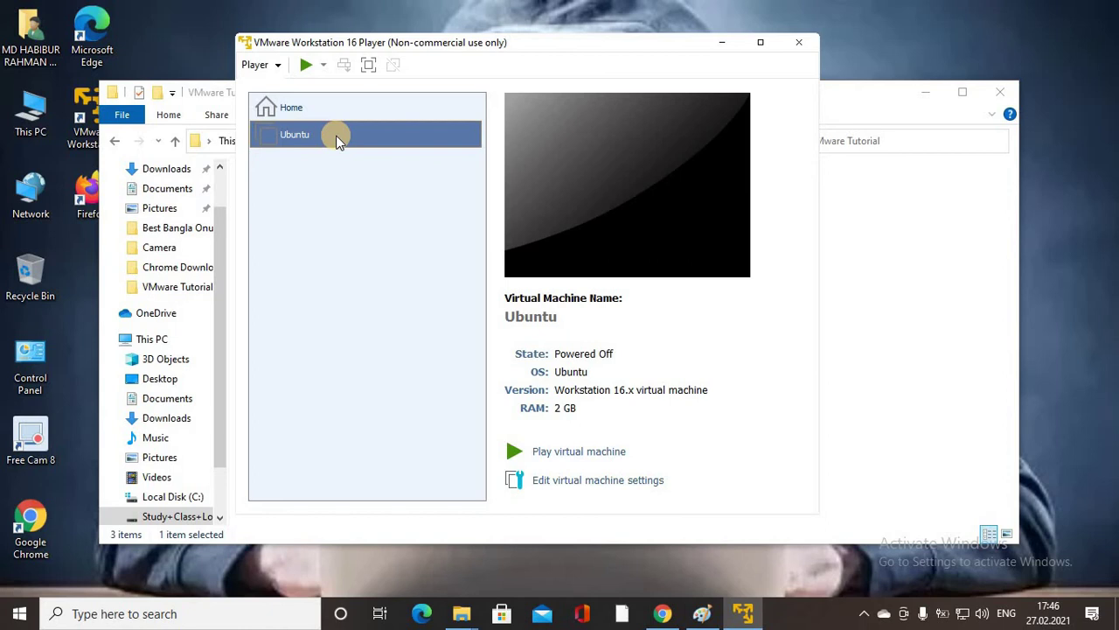
Maximize the player, power on the Ubuntu VM, and postpone the VMware Tools update with Remind Me Later.
{"action": "left_click", "coordinate": [761, 42]}
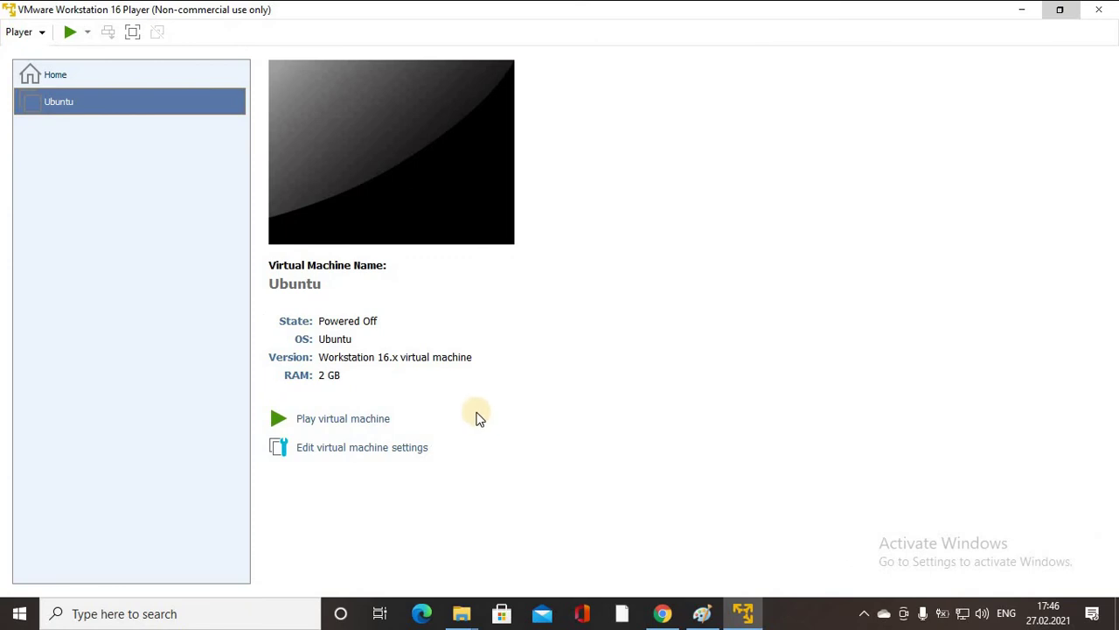
{"action": "left_click", "coordinate": [344, 420]}
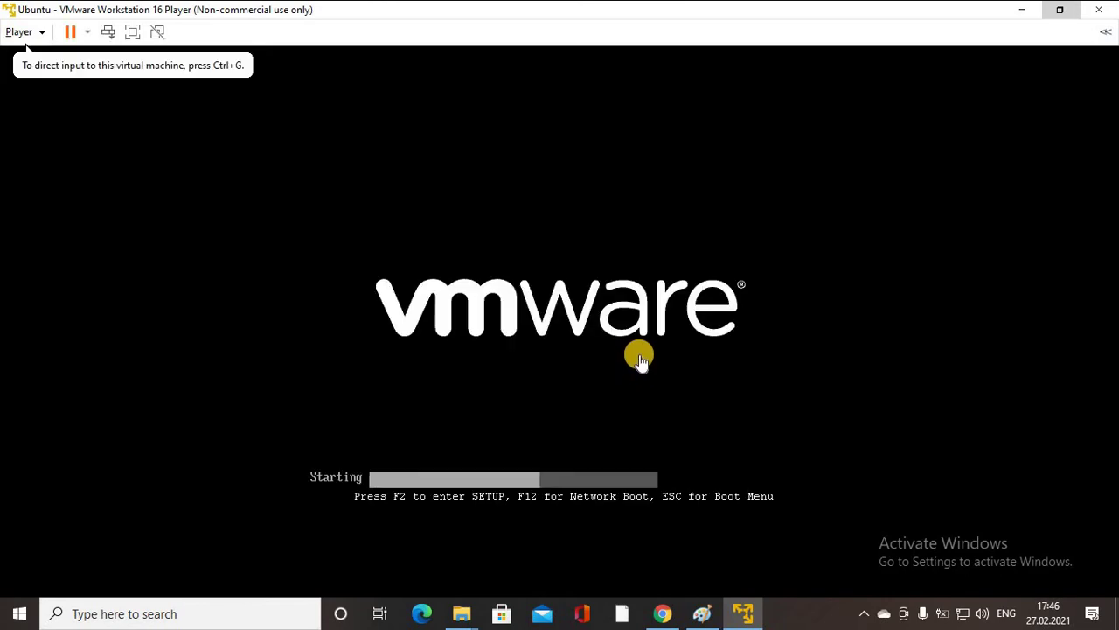
{"action": "left_click", "coordinate": [639, 354]}
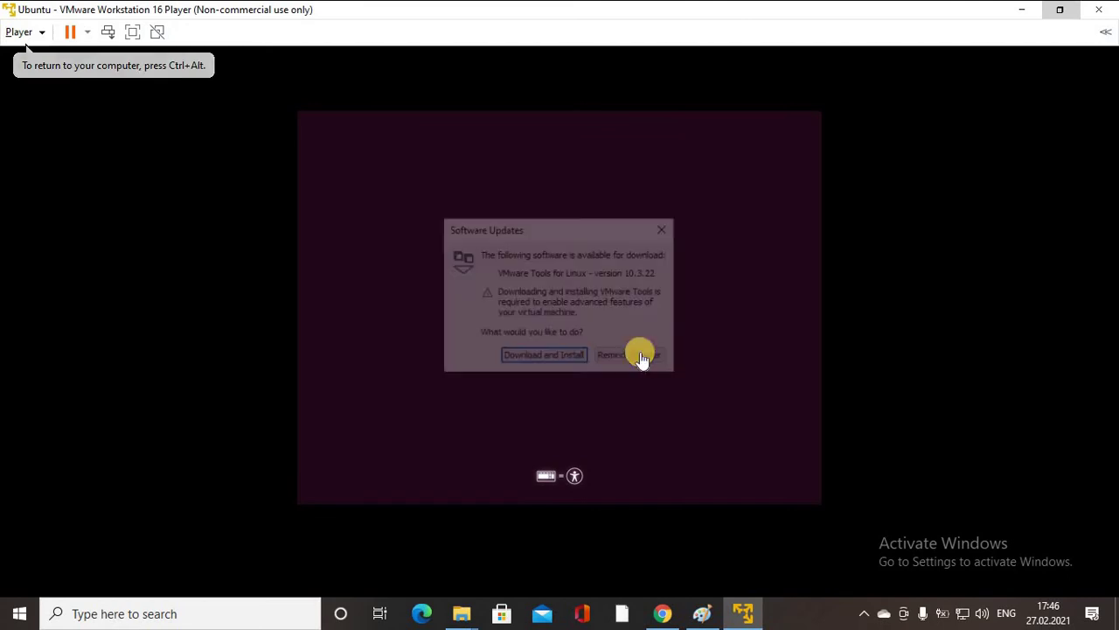
{"action": "left_click", "coordinate": [639, 352]}
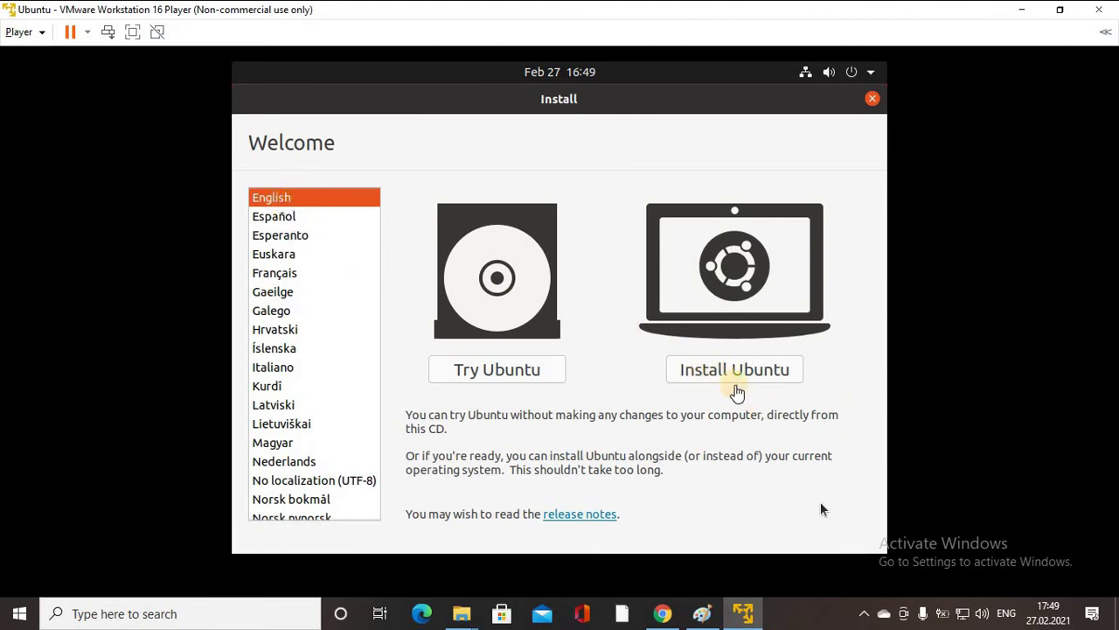
Start the Ubuntu install with the English (US) keyboard and a normal installation with updates.
{"action": "left_click", "coordinate": [739, 371]}
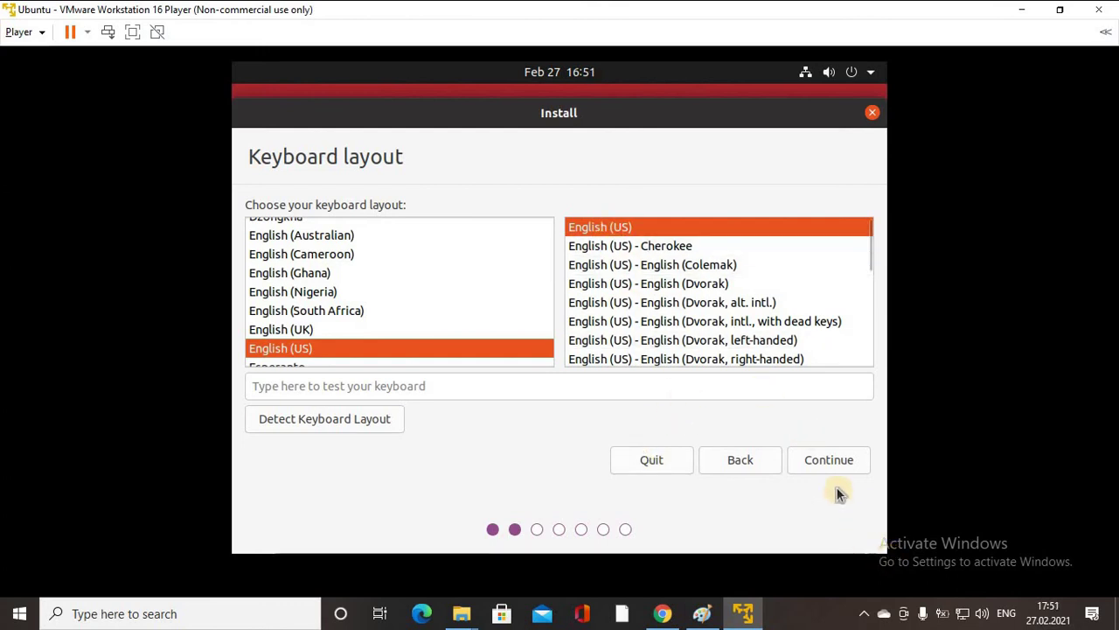
{"action": "left_click", "coordinate": [843, 465]}
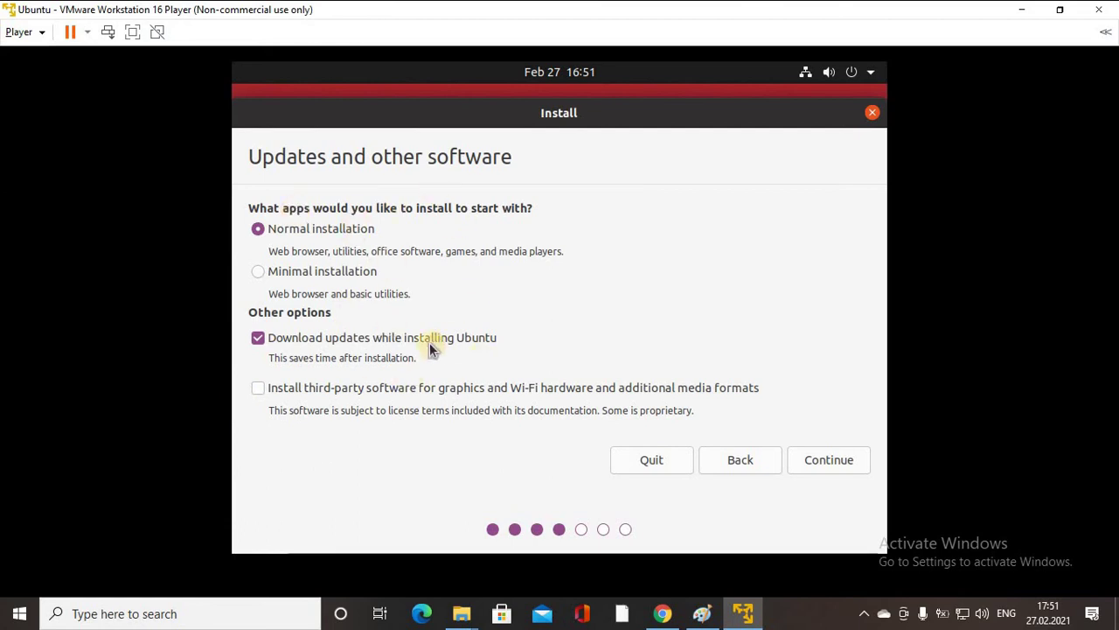
{"action": "left_click", "coordinate": [837, 463]}
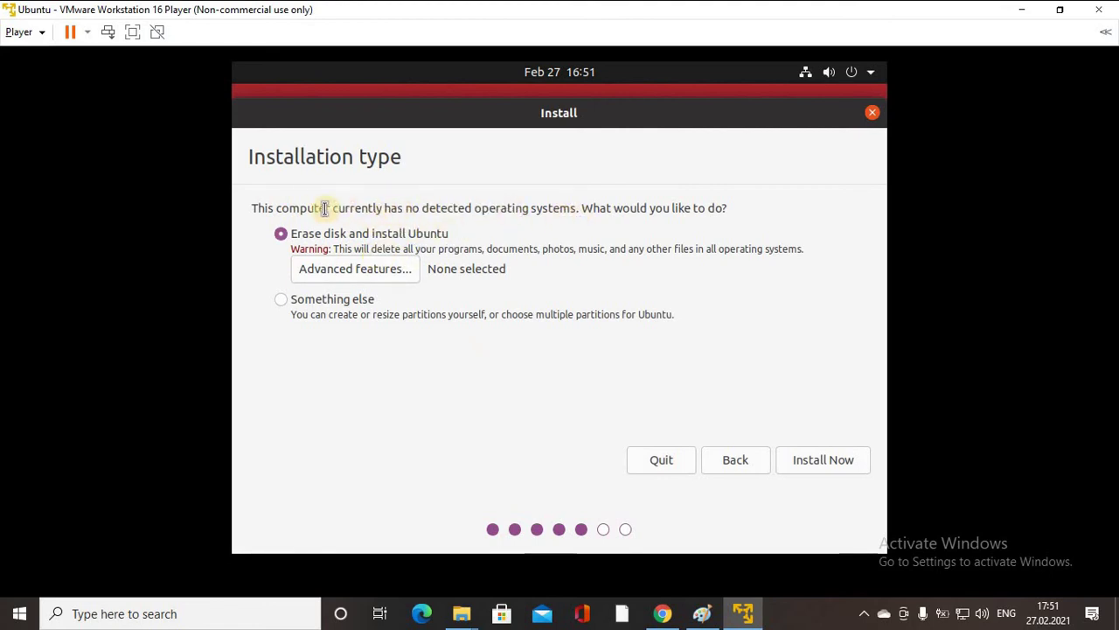
{"action": "left_click_drag", "start_coordinate": [272, 208], "coordinate": [745, 200]}
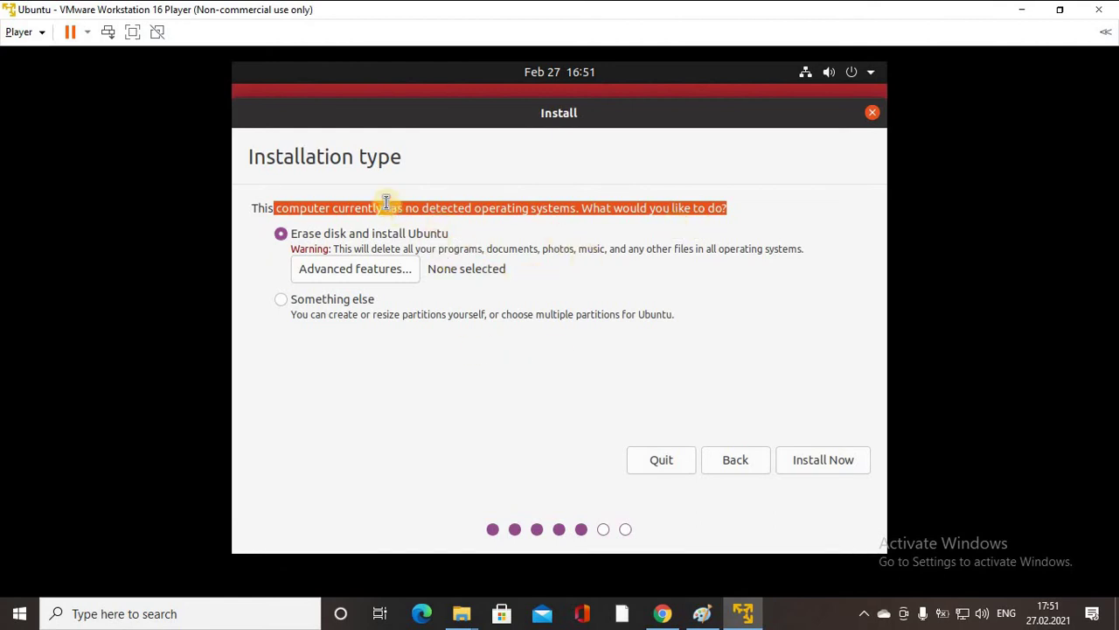
Erase the disk, confirm writing the partition changes, and accept Berlin as the location.
{"action": "left_click", "coordinate": [827, 461]}
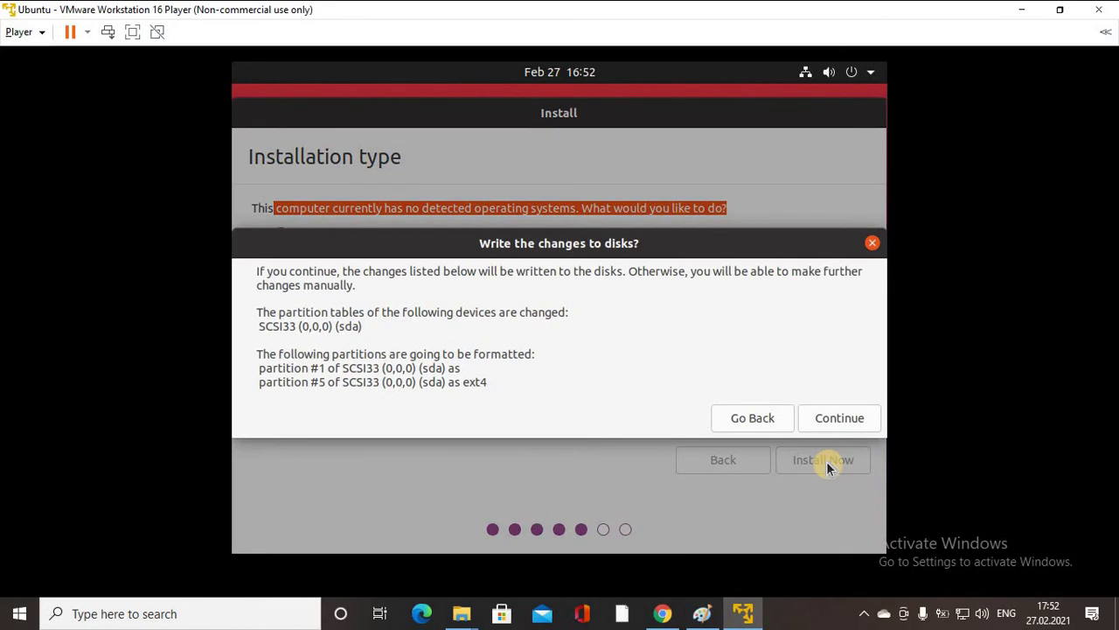
{"action": "left_click", "coordinate": [845, 417]}
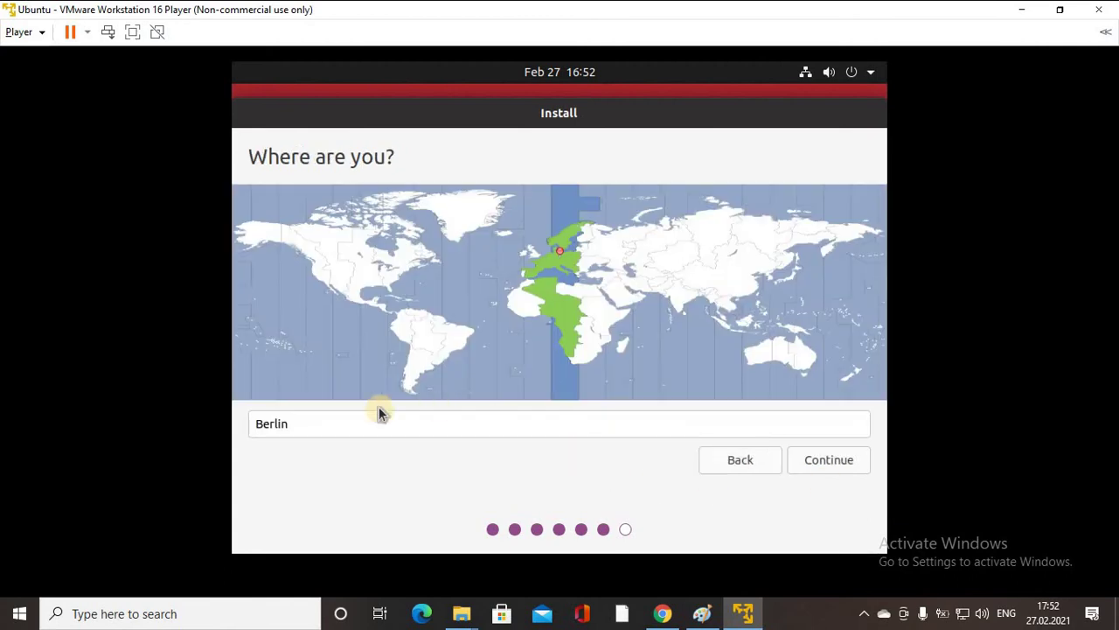
{"action": "left_click", "coordinate": [839, 460]}
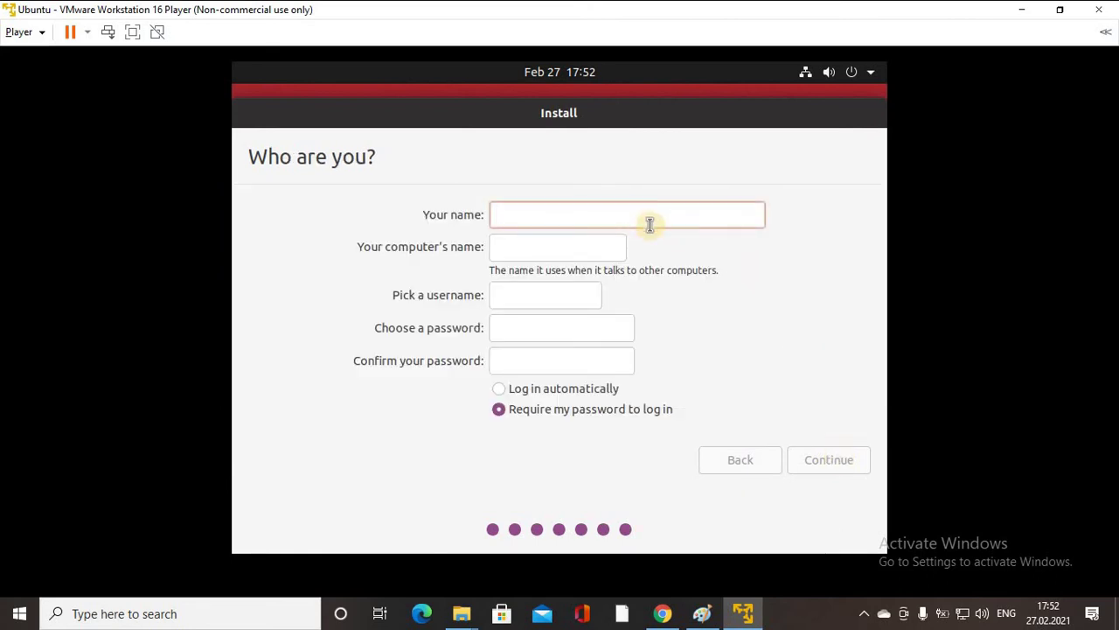
Enter the user's name and account password on 'Who are you?', then begin installing.
{"action": "type", "text": "s"}
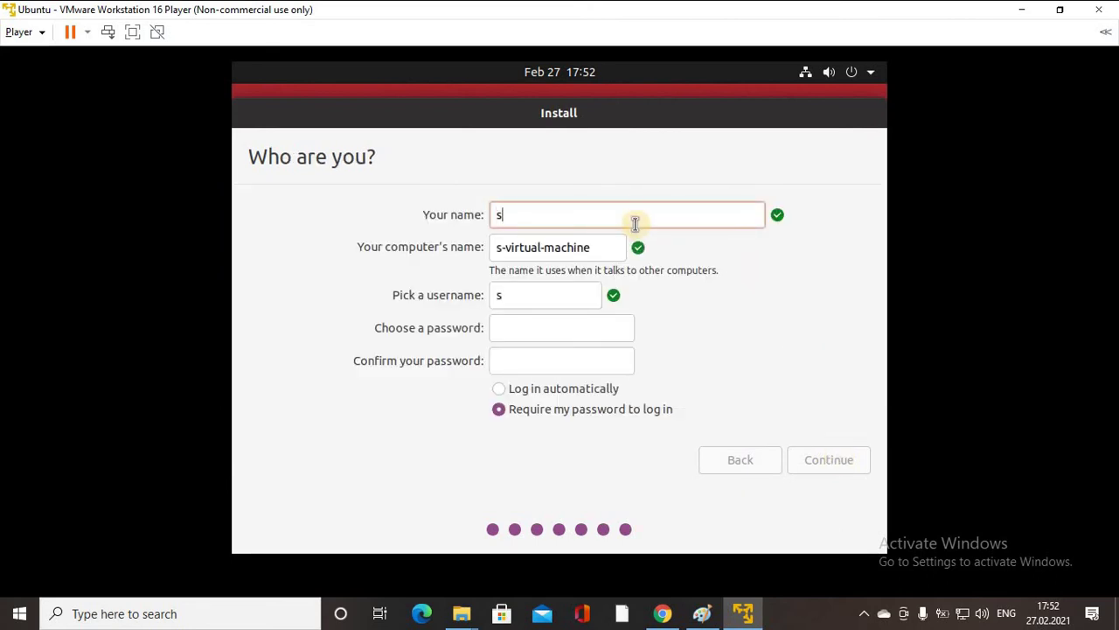
{"action": "type", "text": "ma"}
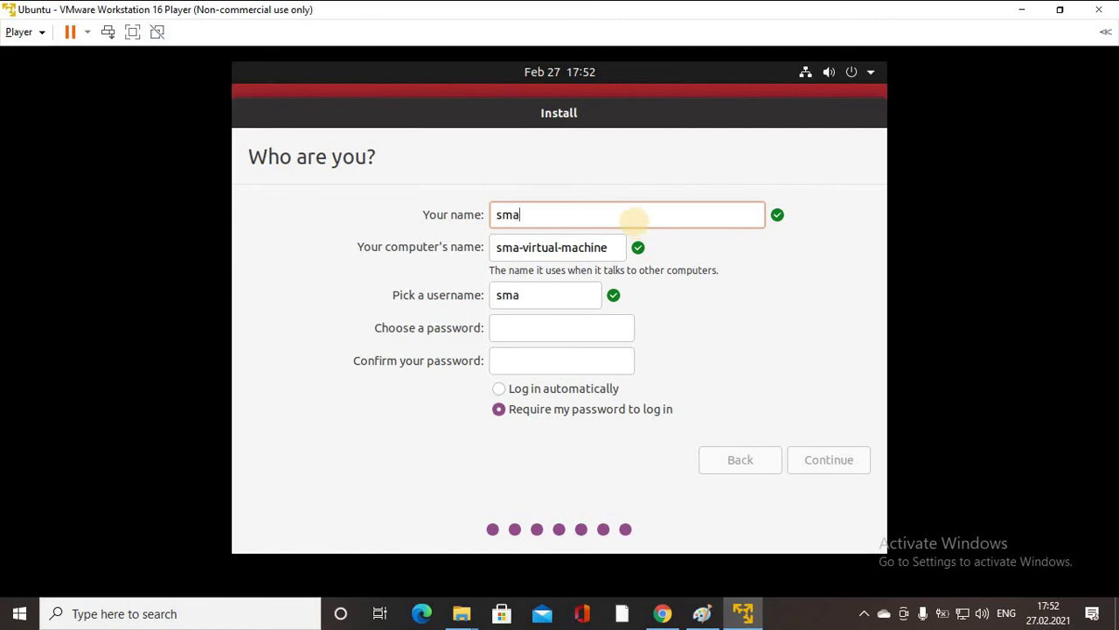
{"action": "key", "text": "BackSpace"}
{"action": "type", "text": "haibbjr"}
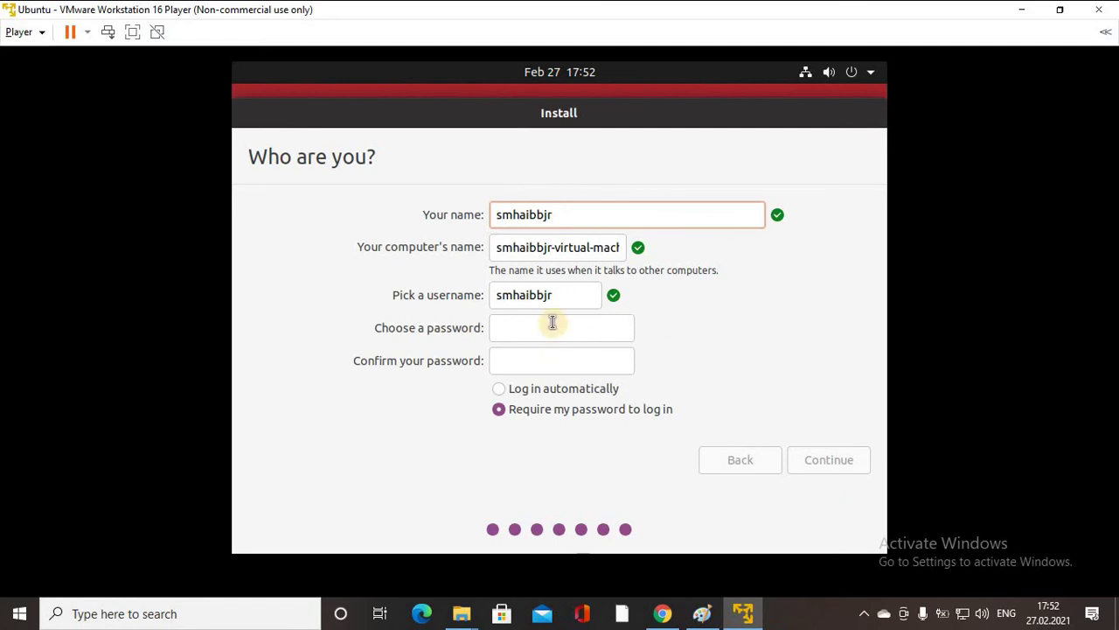
{"action": "left_click", "coordinate": [595, 331]}
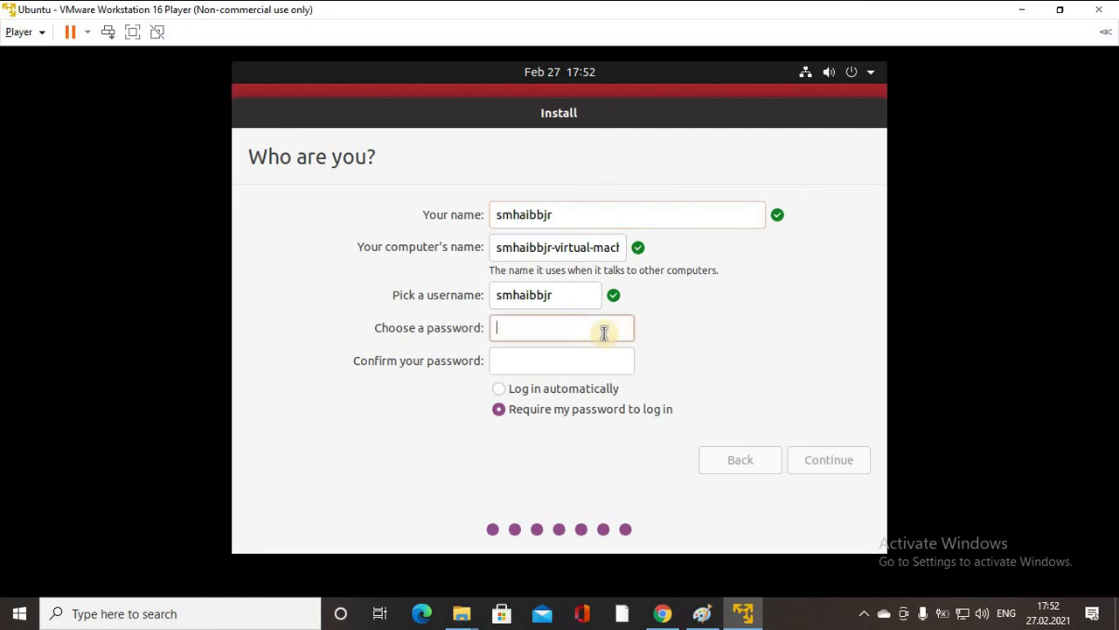
{"action": "type", "text": "12"}
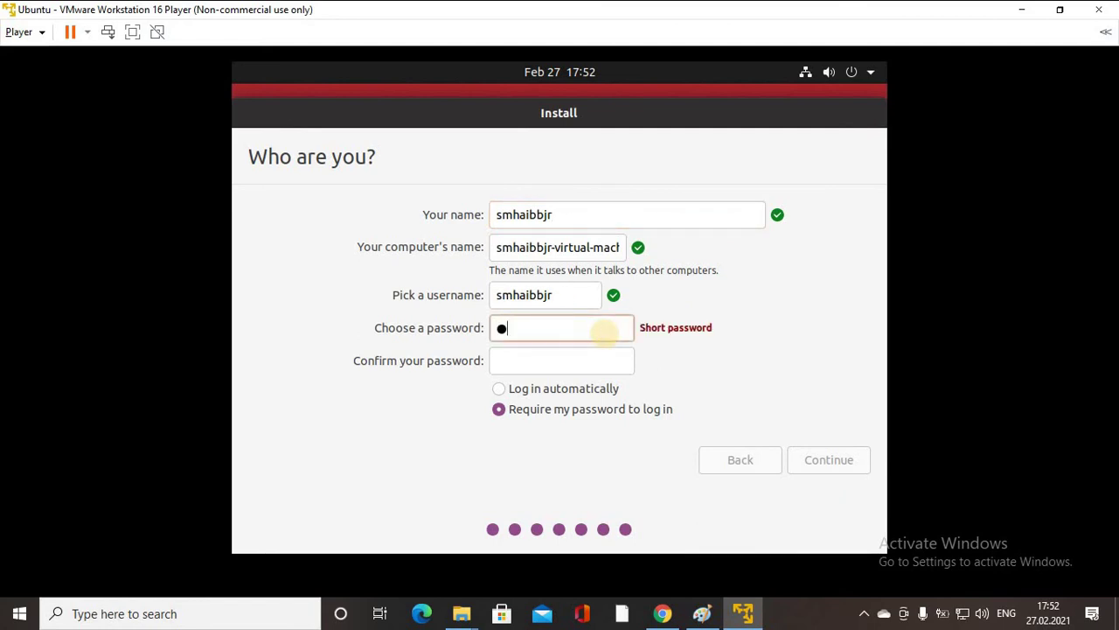
{"action": "type", "text": "3"}
{"action": "left_click", "coordinate": [539, 360]}
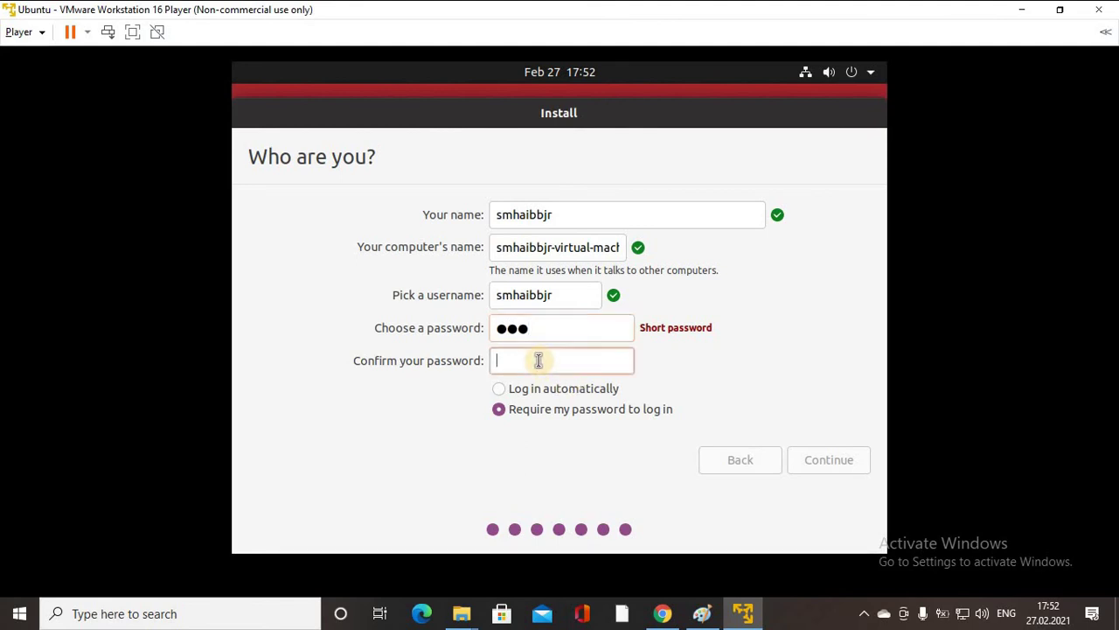
{"action": "type", "text": "123"}
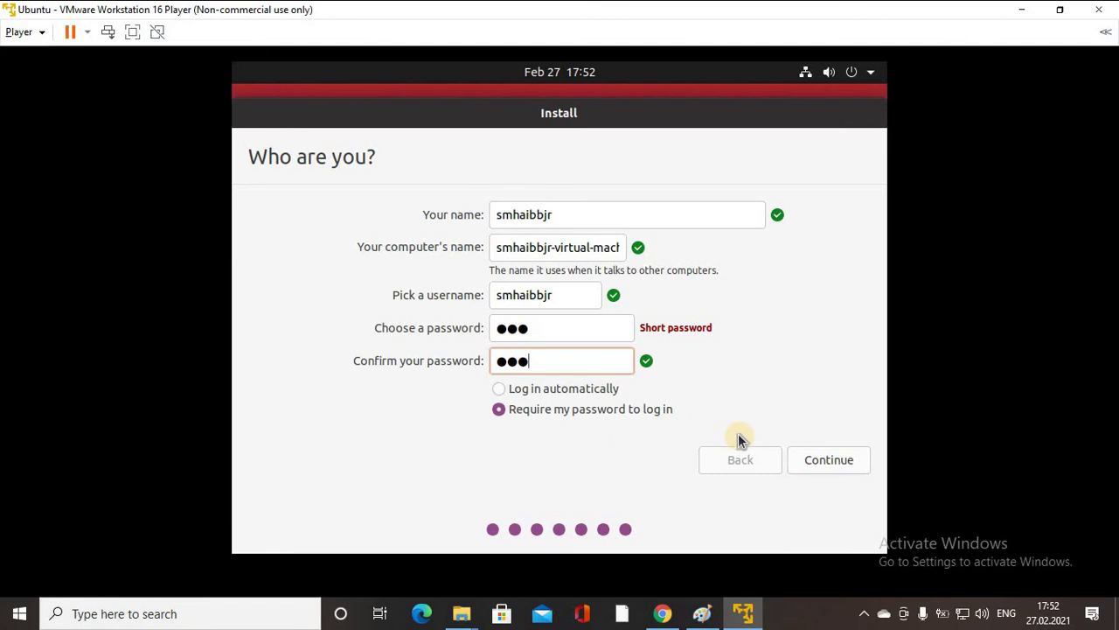
{"action": "left_click", "coordinate": [829, 458]}
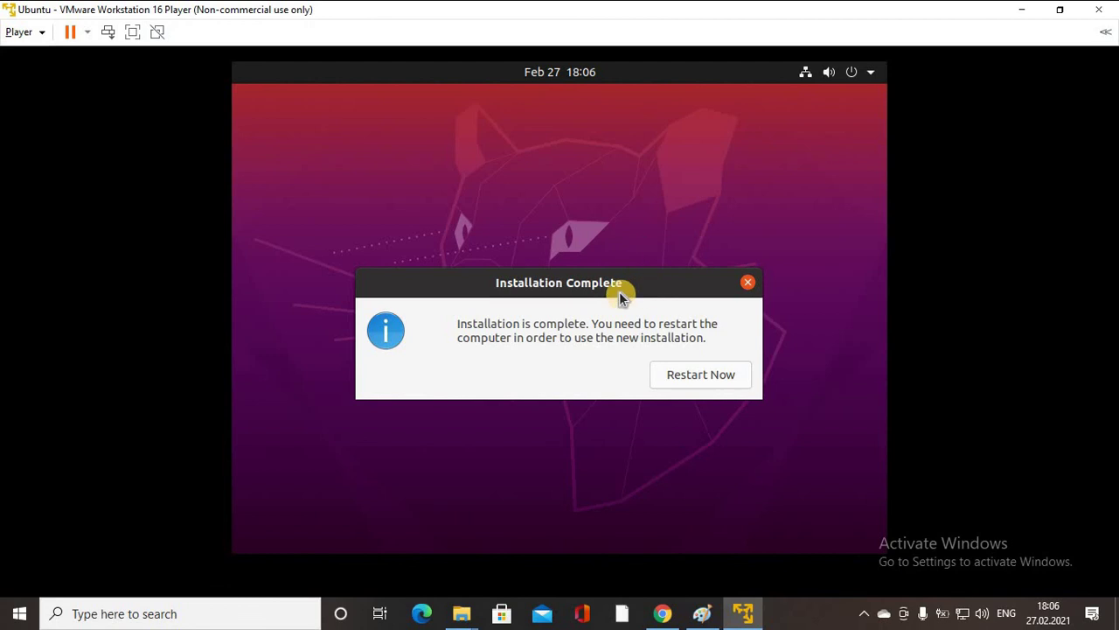
Restart the new Ubuntu install, restore the player window, and continue past the remove-medium prompt.
{"action": "left_click", "coordinate": [703, 376]}
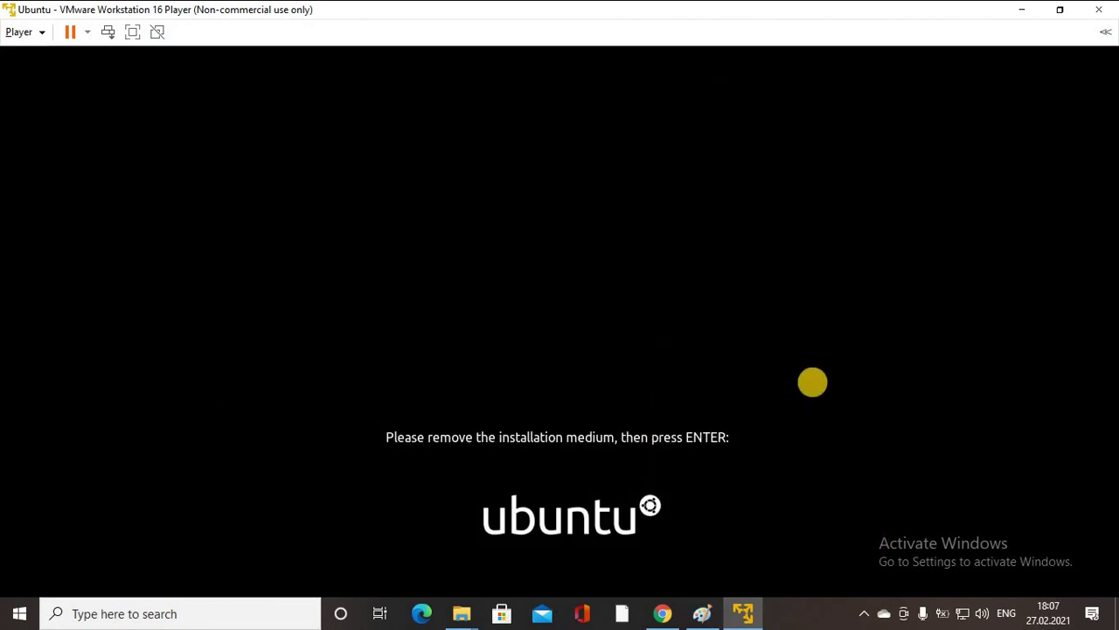
{"action": "left_click", "coordinate": [1060, 8]}
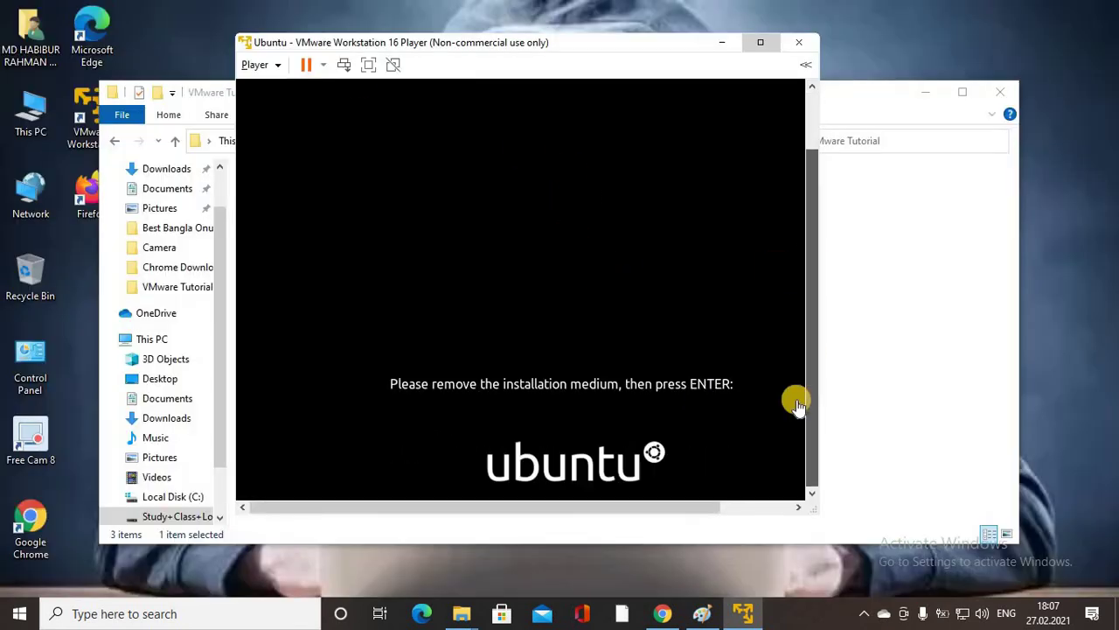
{"action": "left_click", "coordinate": [752, 271]}
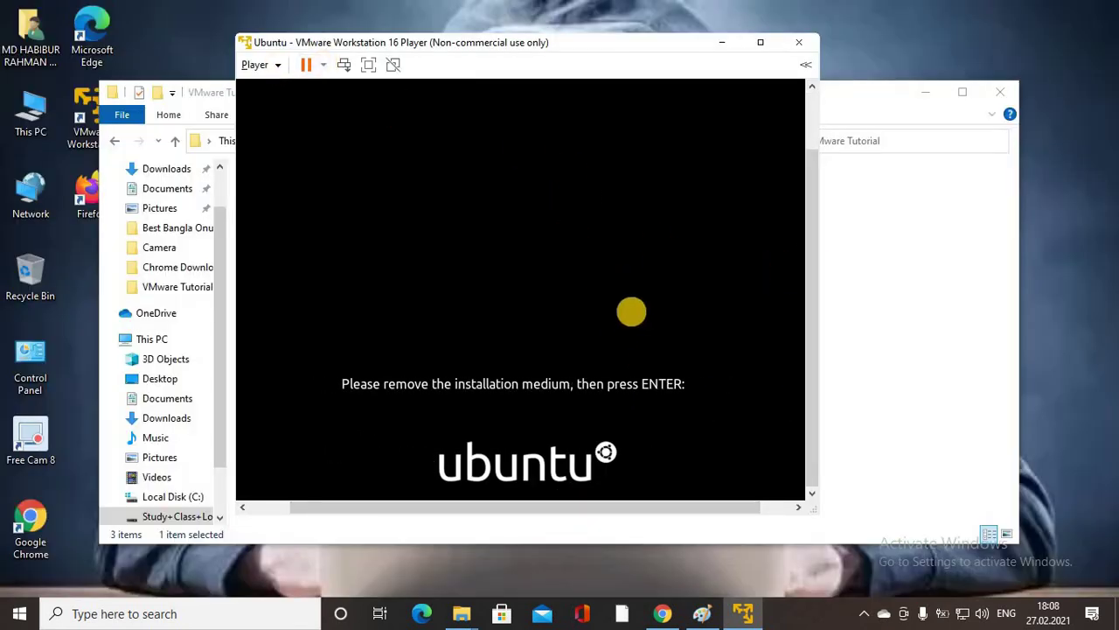
{"action": "key", "text": "Return"}
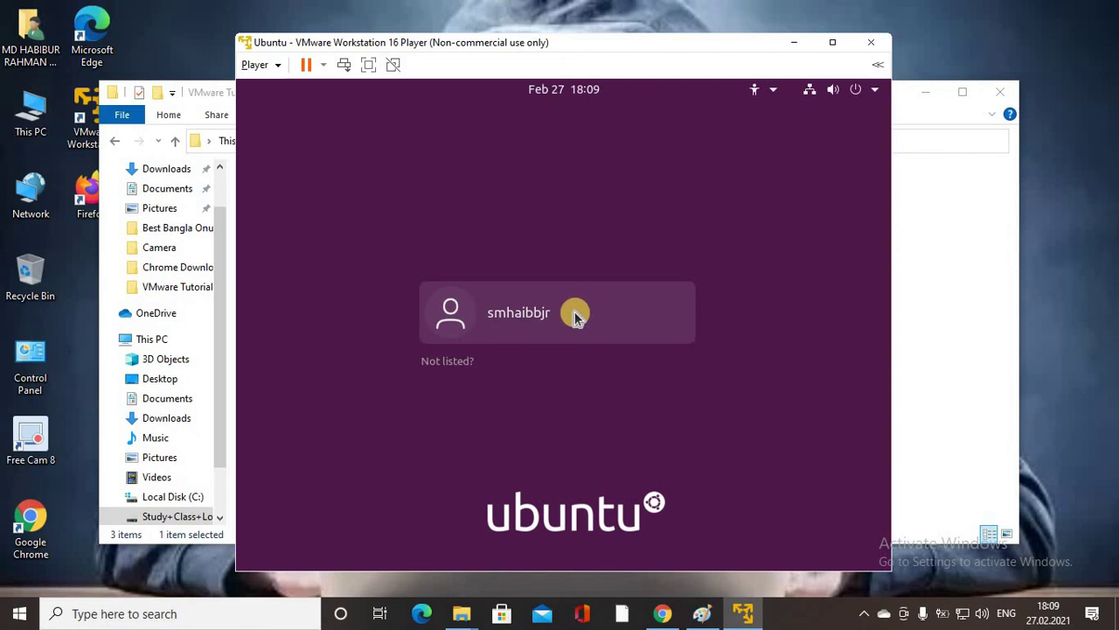
Log in to the new user account with its password and move the player window to the top.
{"action": "left_click", "coordinate": [577, 319]}
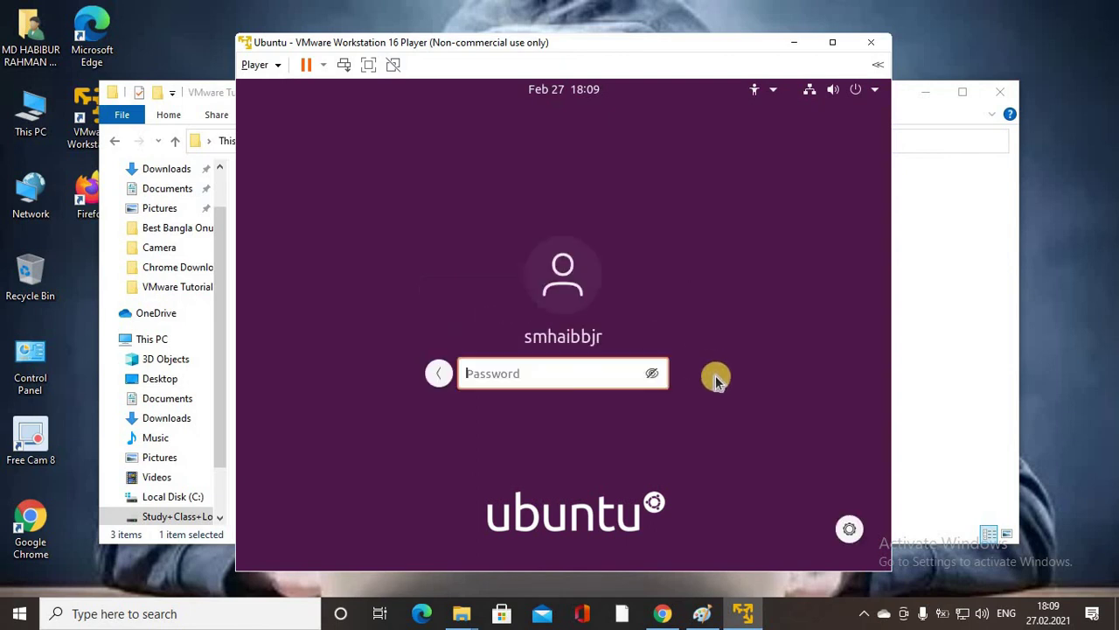
{"action": "type", "text": "***"}
{"action": "key", "text": "Return"}
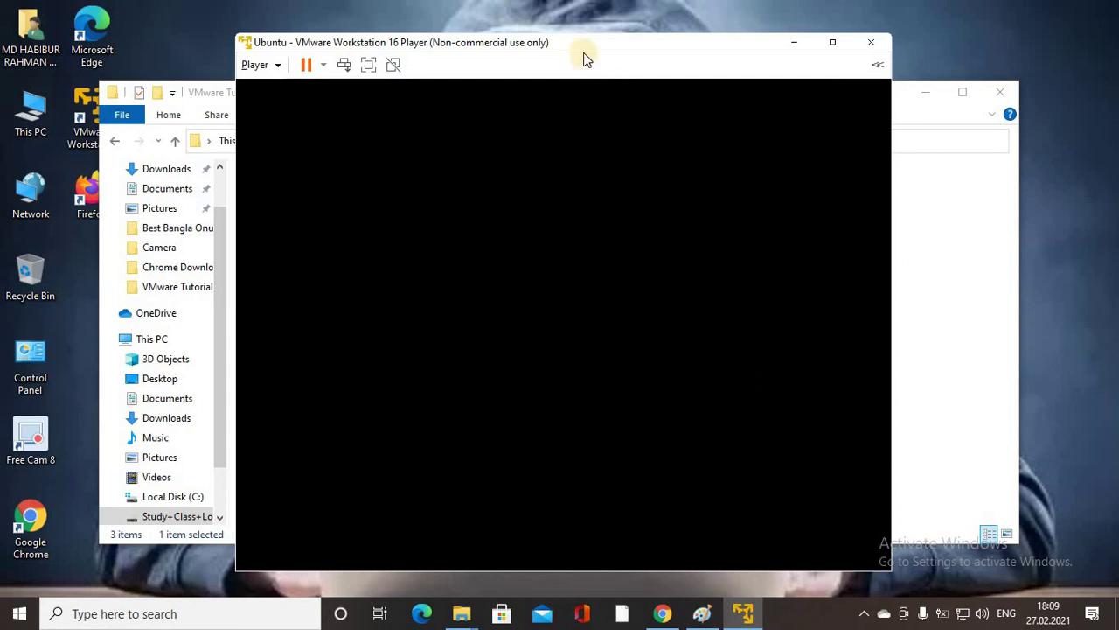
{"action": "left_click_drag", "start_coordinate": [577, 41], "coordinate": [735, 6]}
{"action": "left_click", "coordinate": [747, 115]}
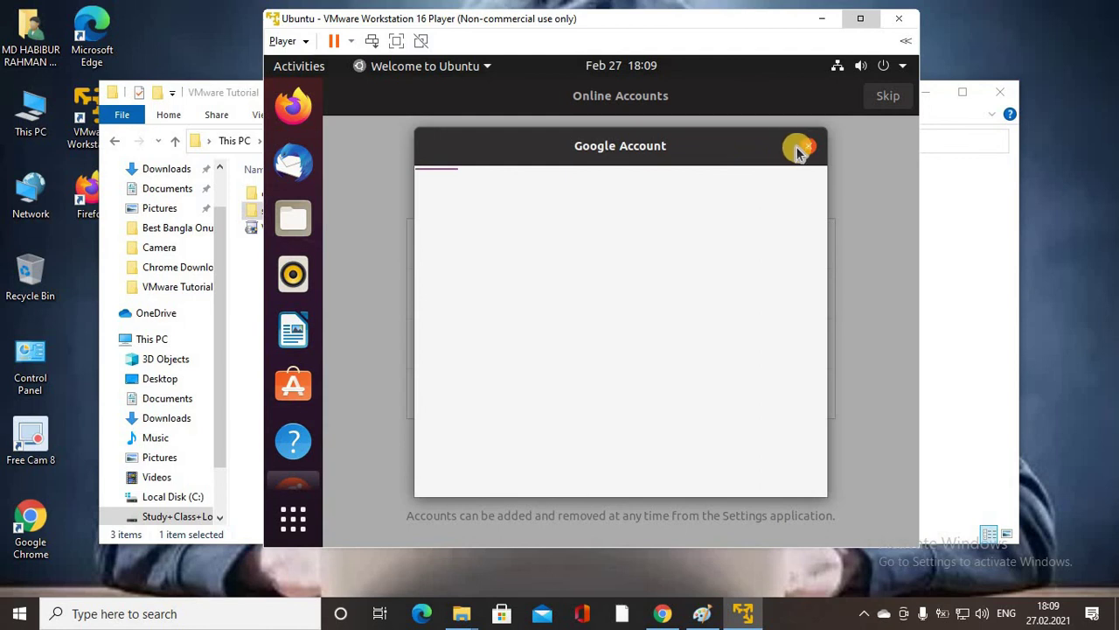
Close the Google Account window, skip online accounts, and pass Livepatch, Help improve Ubuntu and Privacy to Done.
{"action": "left_click", "coordinate": [807, 146]}
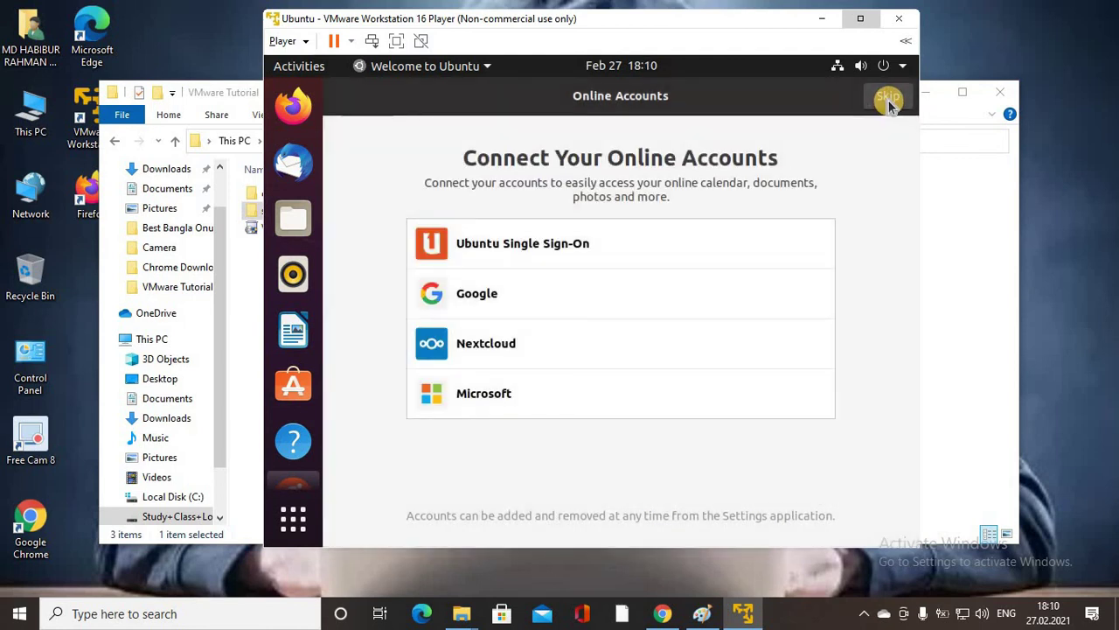
{"action": "left_click", "coordinate": [886, 98]}
{"action": "left_click", "coordinate": [887, 98]}
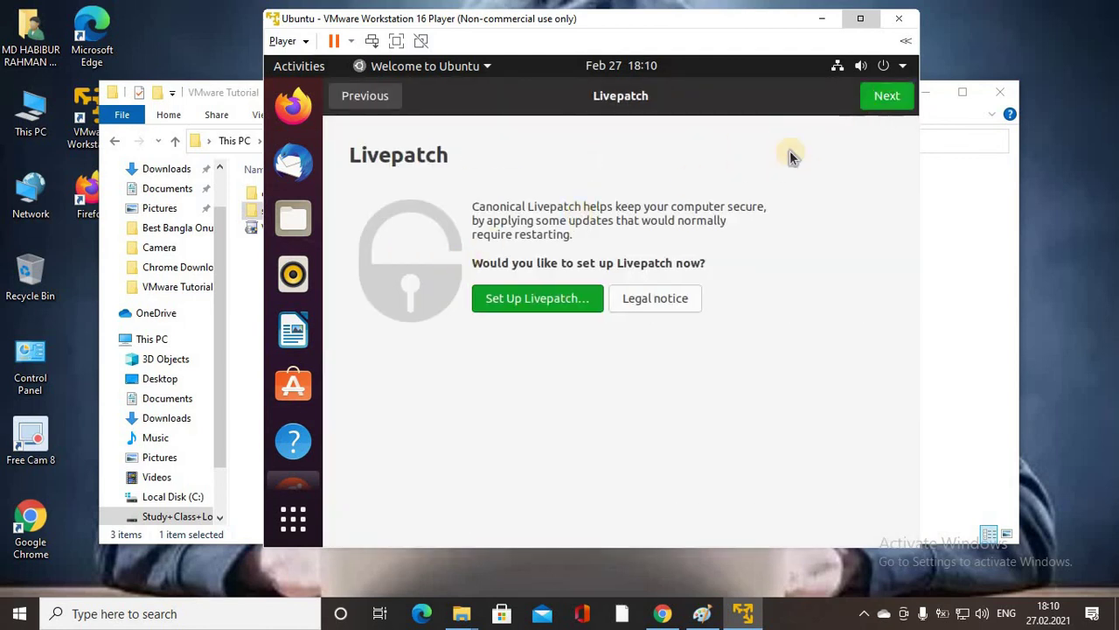
{"action": "left_click", "coordinate": [887, 98]}
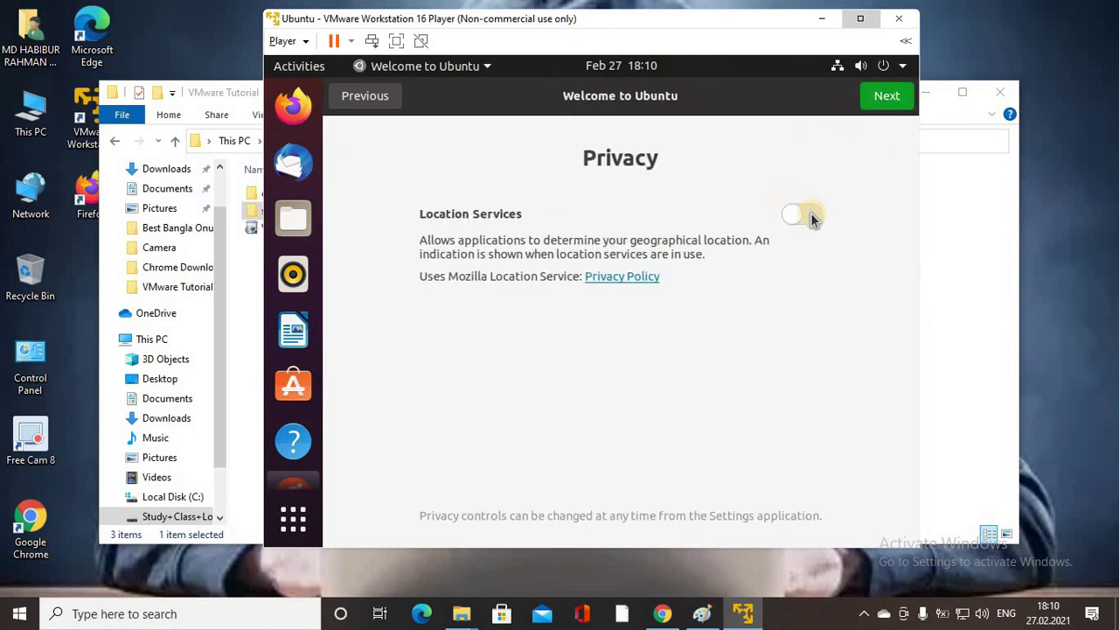
{"action": "left_click", "coordinate": [884, 98]}
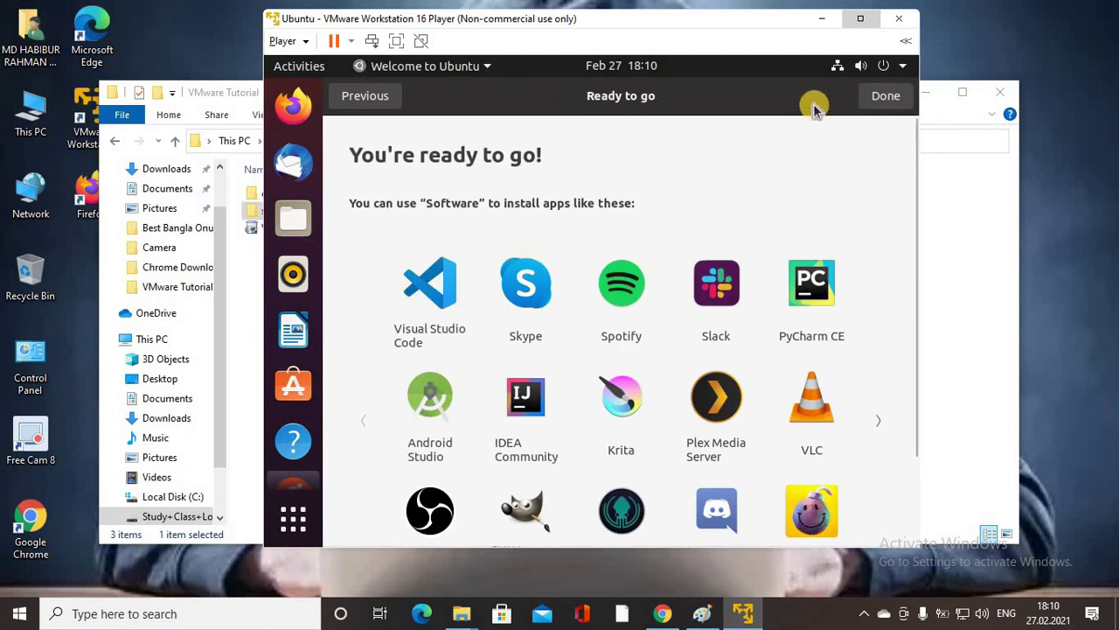
{"action": "left_click", "coordinate": [883, 98]}
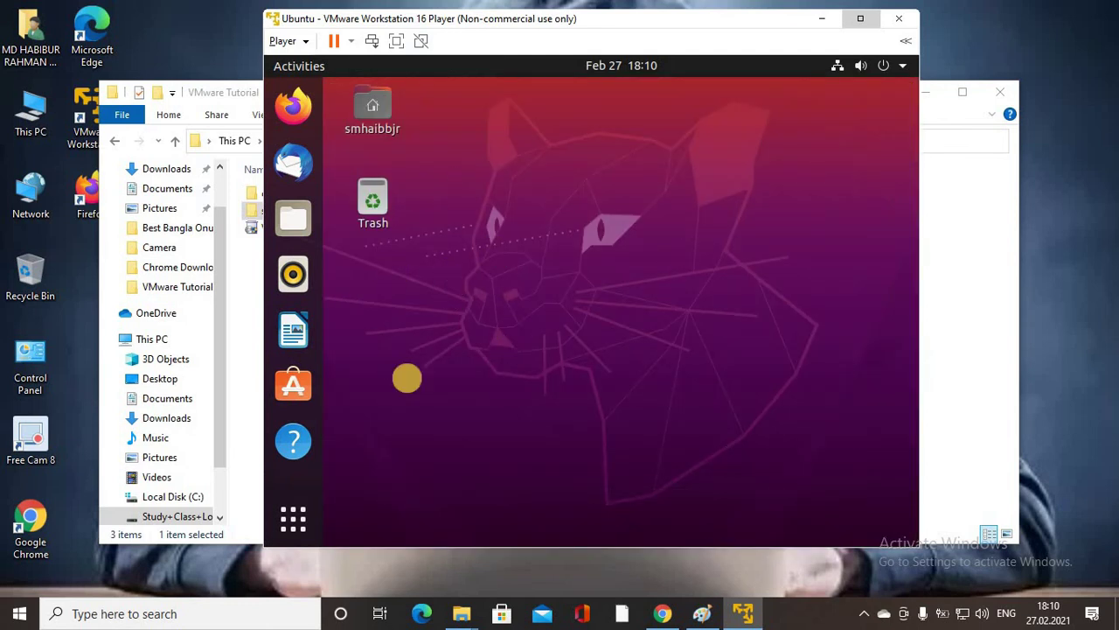
{"action": "double_click", "coordinate": [645, 19]}
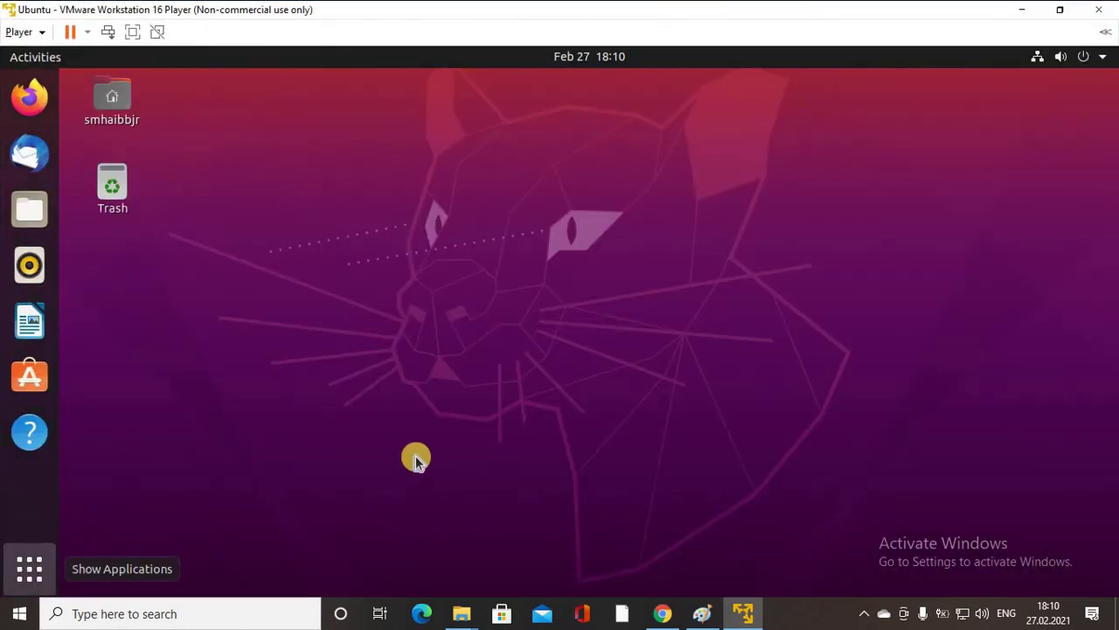
{"action": "key", "text": "super+a"}
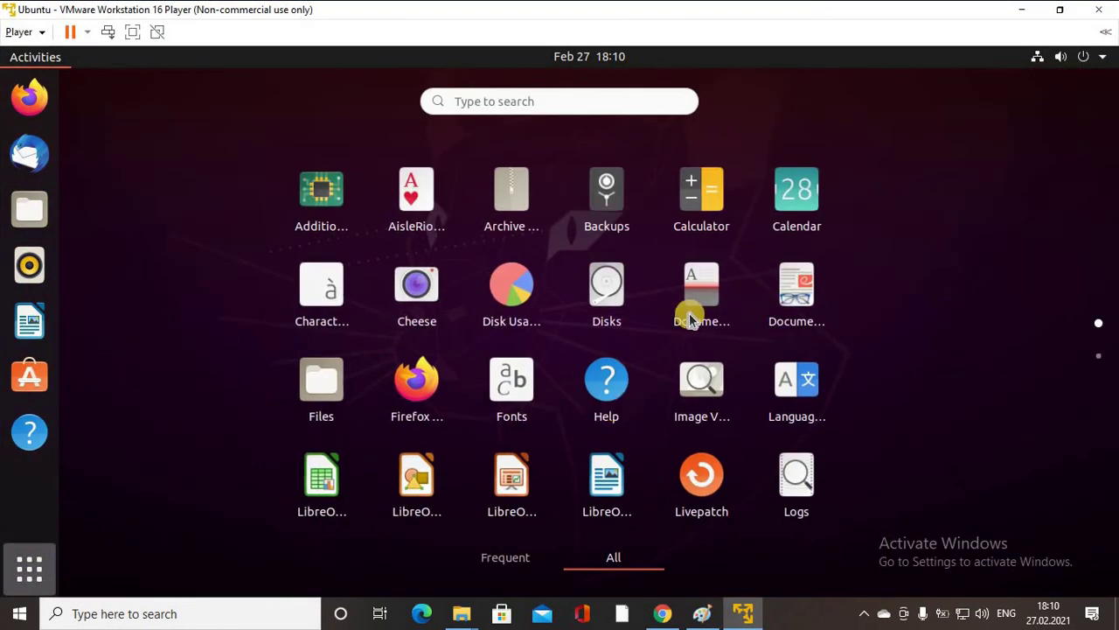
{"action": "scroll", "coordinate": [706, 332], "scroll_direction": "down", "scroll_amount": 1}
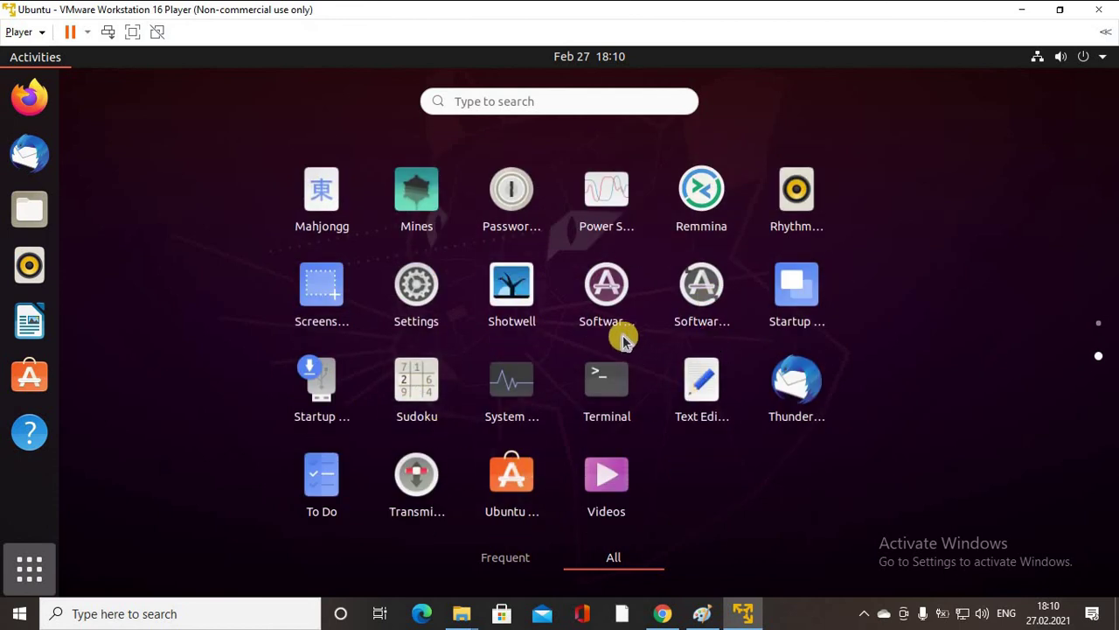
{"action": "scroll", "coordinate": [625, 339], "scroll_direction": "up", "scroll_amount": 1}
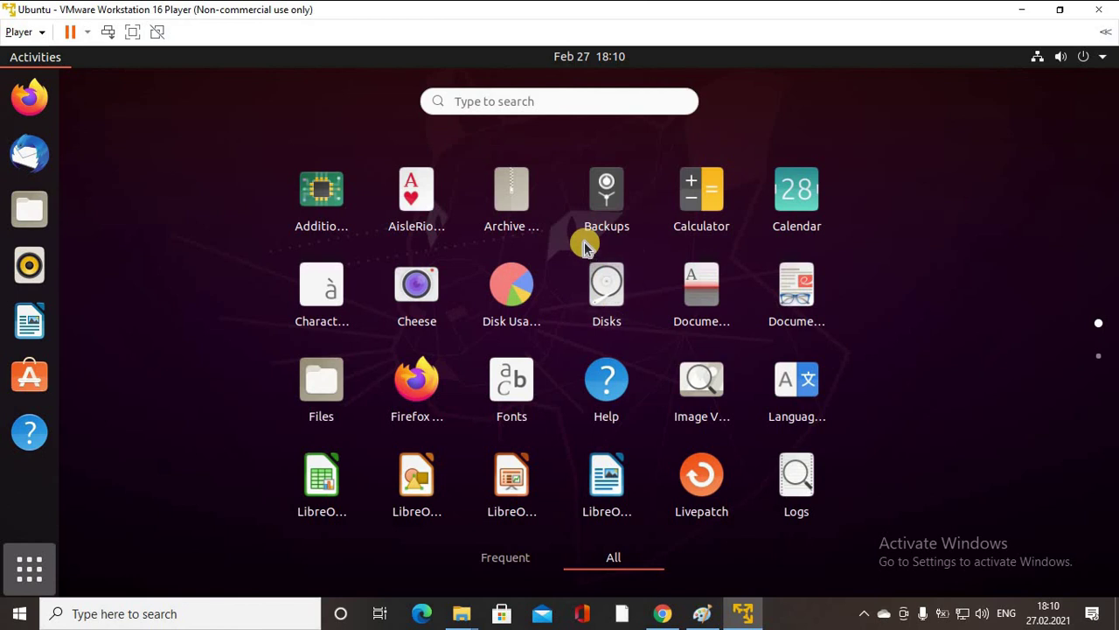
{"action": "left_click", "coordinate": [1065, 15]}
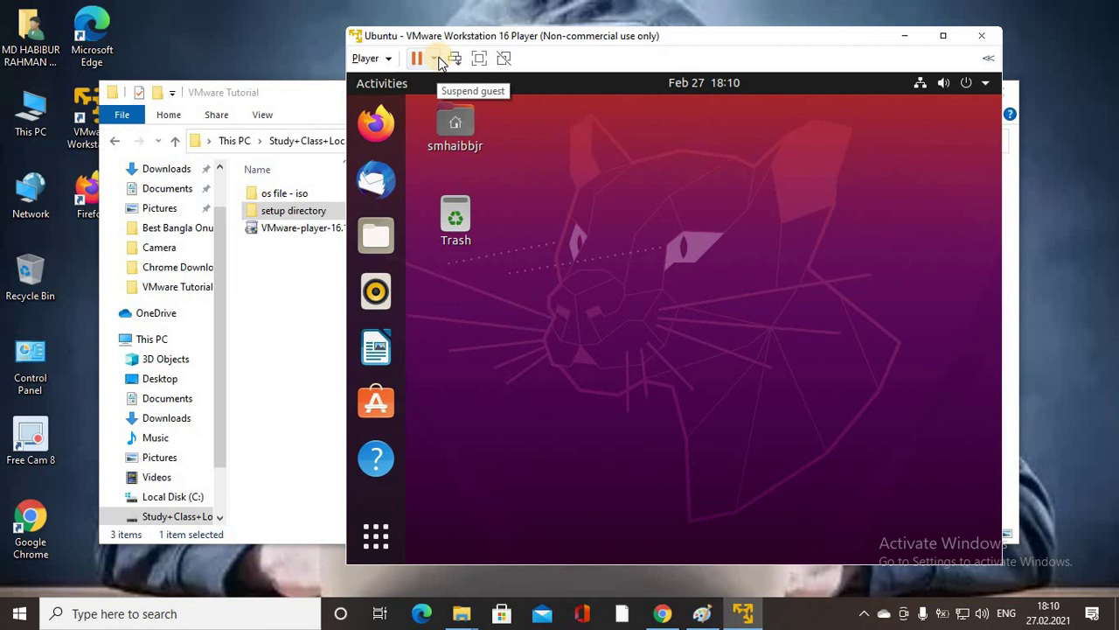
Shut down the Ubuntu guest from the power menu and confirm powering off the VM.
{"action": "left_click", "coordinate": [435, 57]}
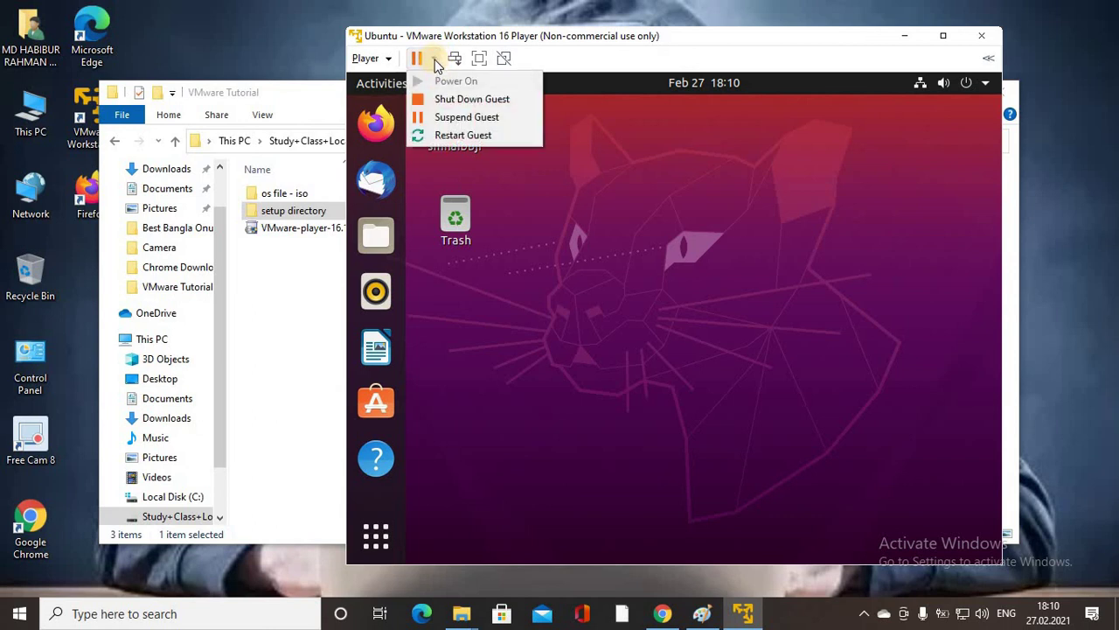
{"action": "left_click", "coordinate": [483, 104]}
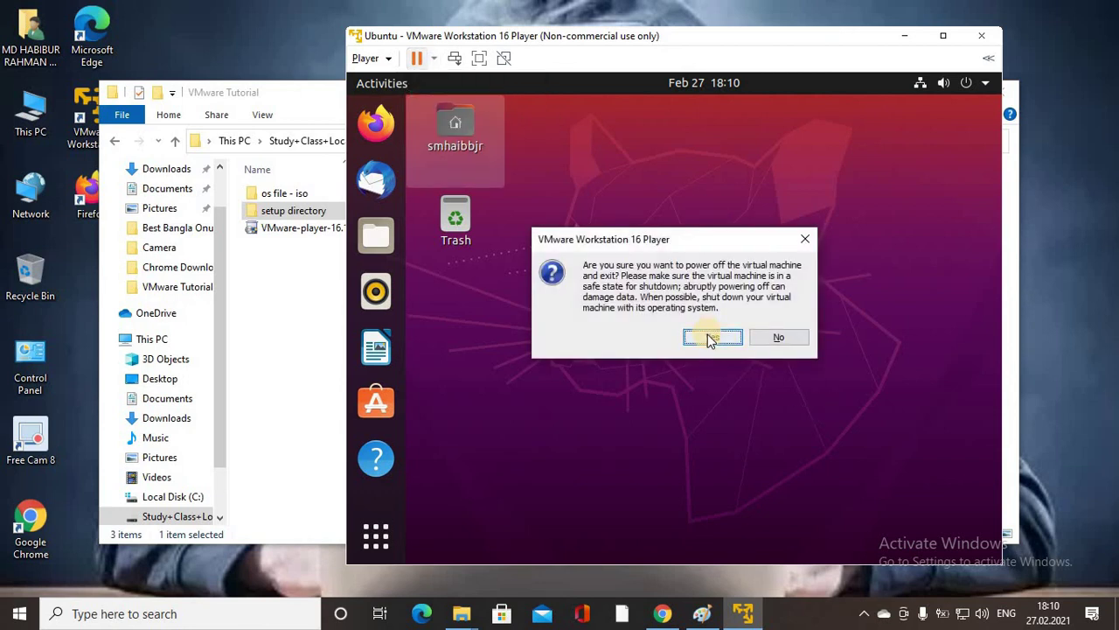
{"action": "left_click", "coordinate": [711, 338]}
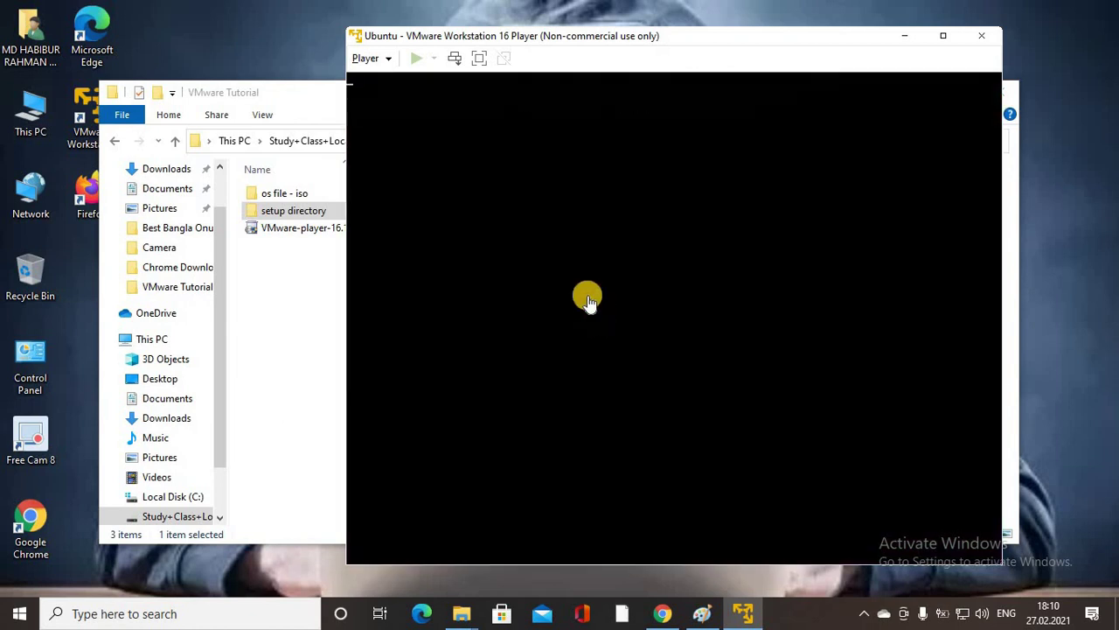